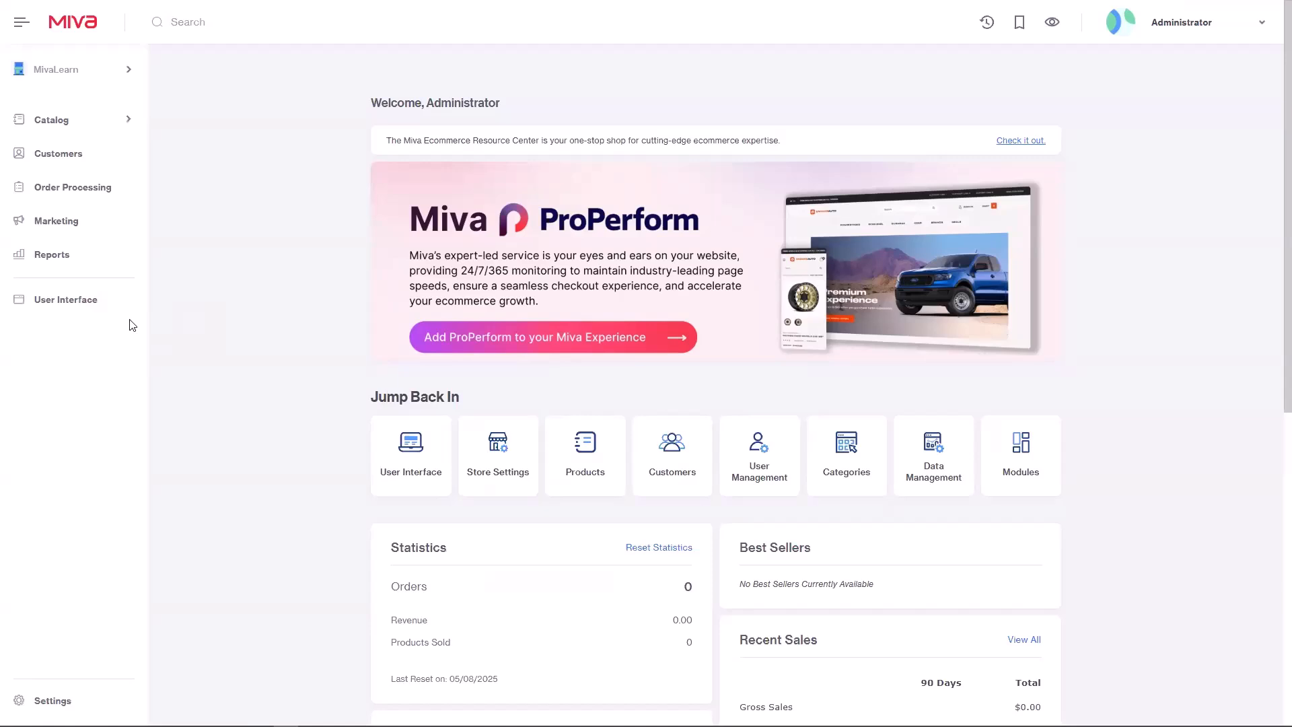
Step: Go to Content Management's Page Builder via the User Interface sidebar item
{"action": "left_click", "coordinate": [92, 306]}
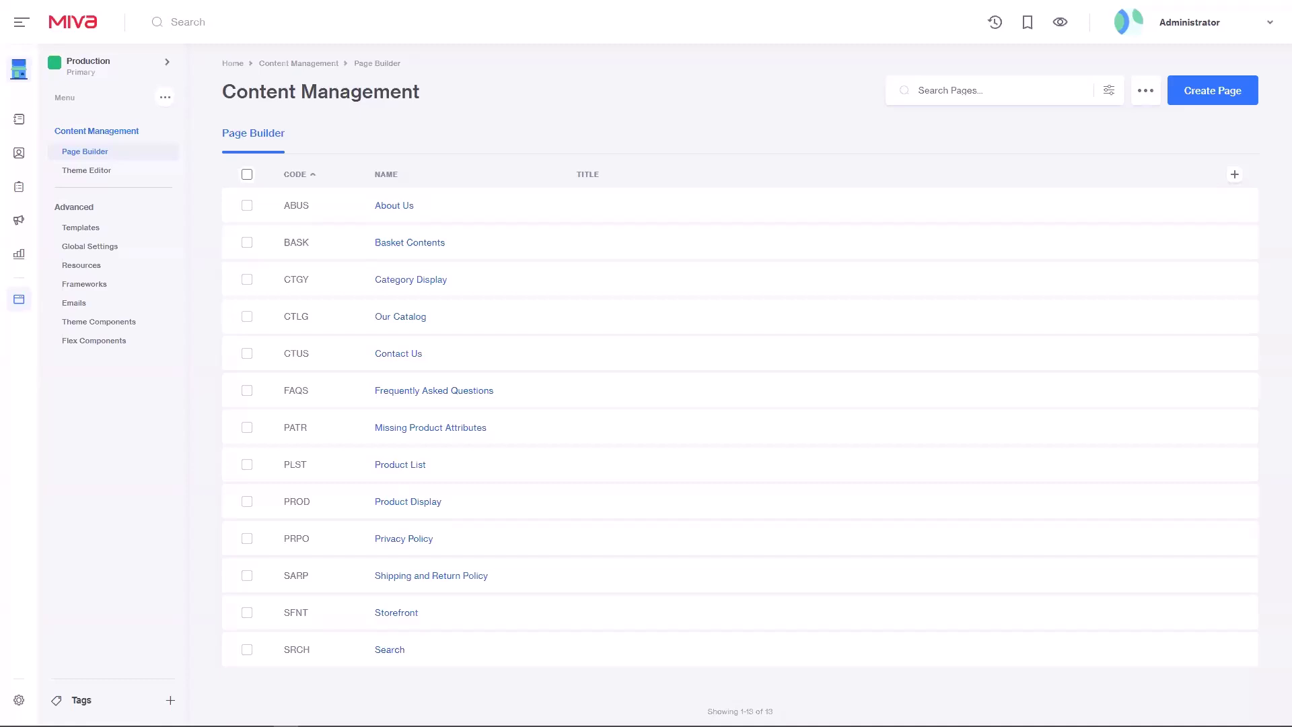
{"action": "mouse_move", "coordinate": [380, 510]}
Step: Open the Product Display page and select its Product Details component
{"action": "left_click", "coordinate": [379, 504]}
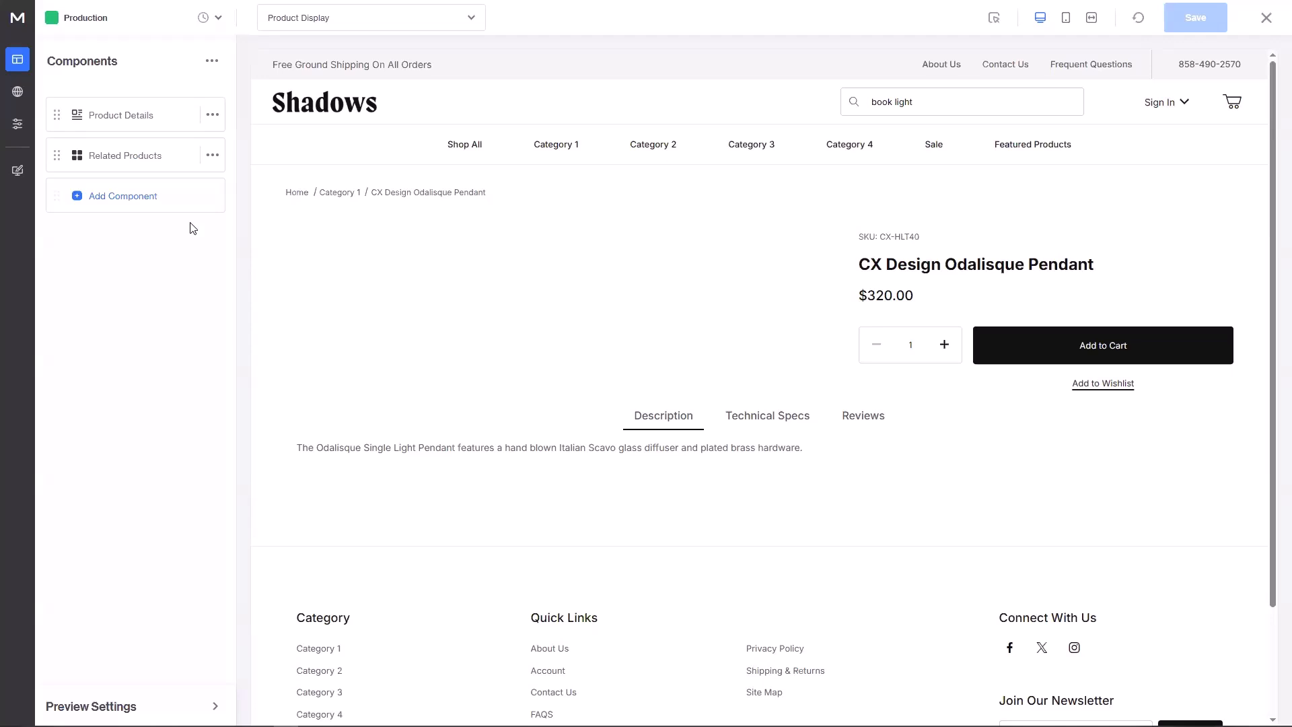
{"action": "left_click", "coordinate": [155, 124]}
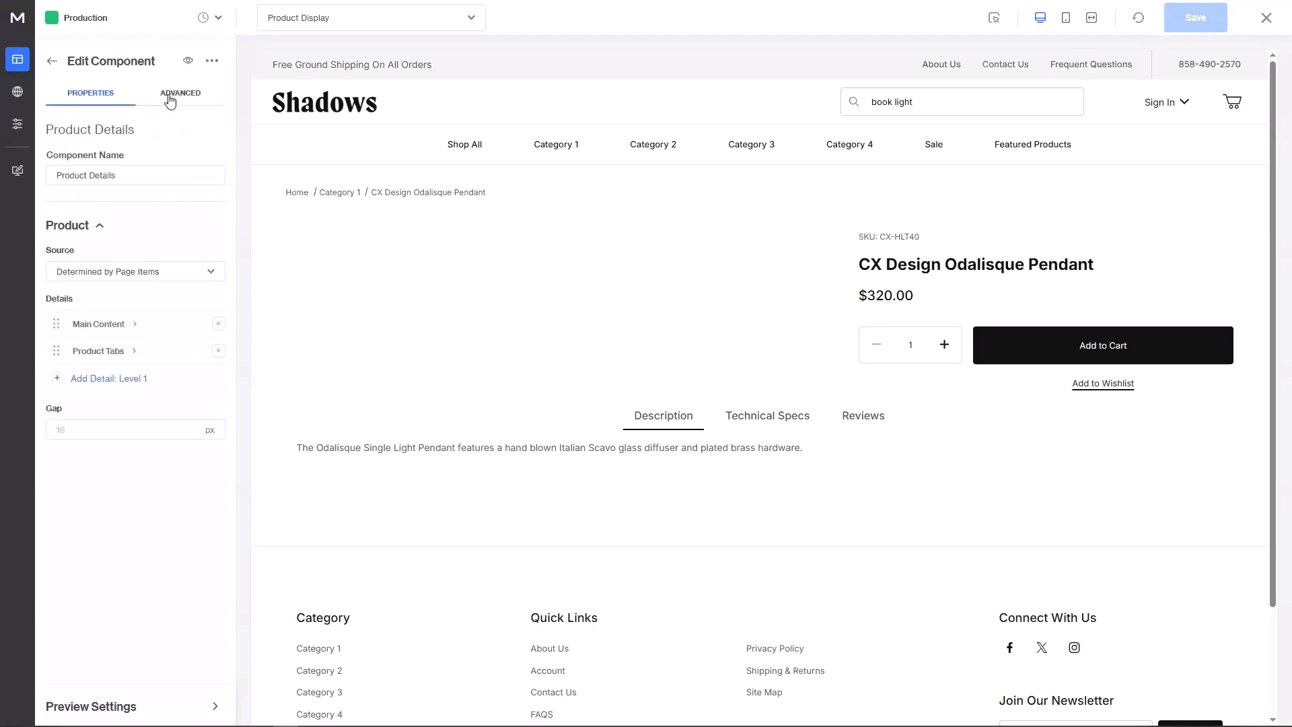
{"action": "left_click", "coordinate": [170, 97]}
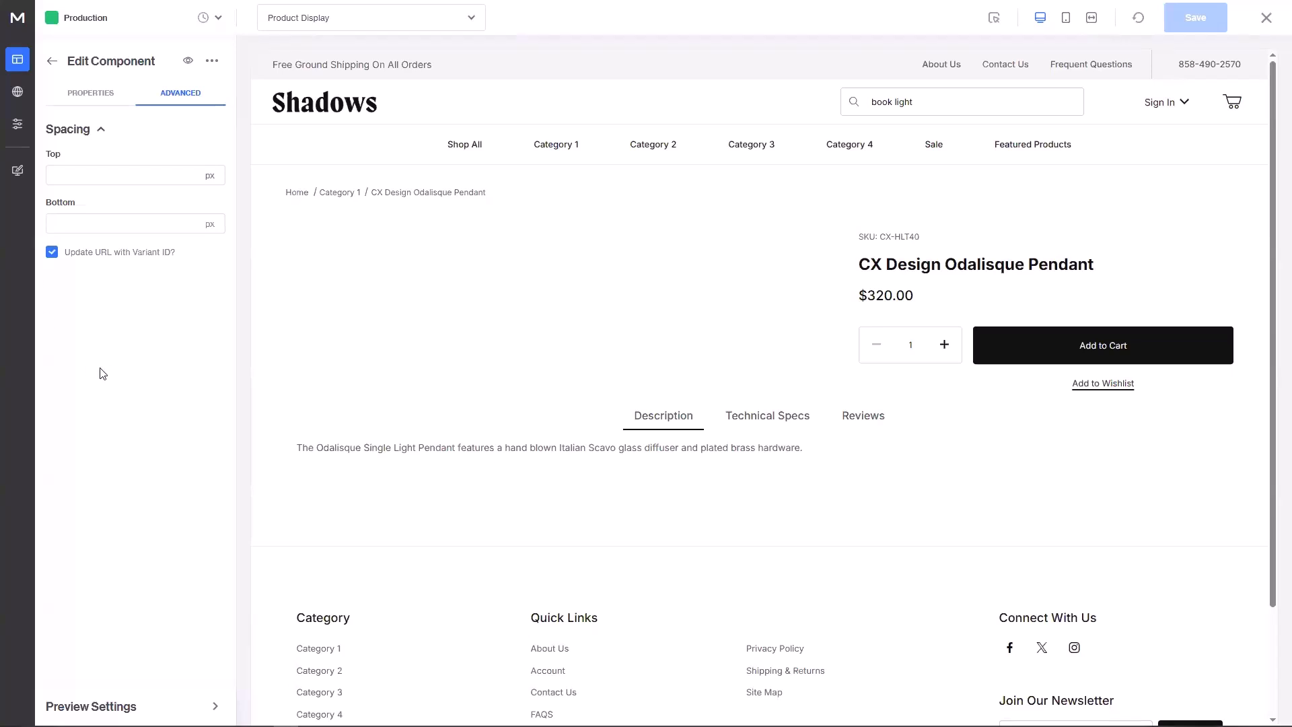
{"action": "left_click", "coordinate": [105, 96]}
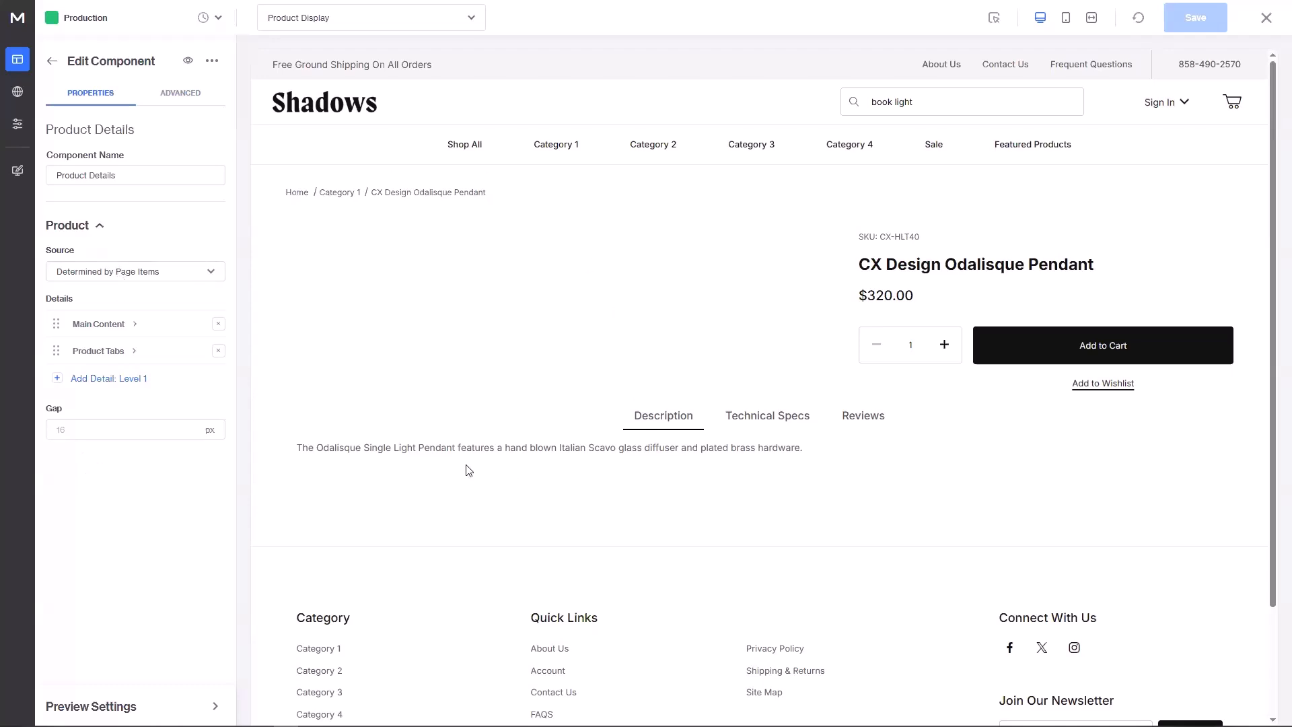
{"action": "left_click", "coordinate": [163, 273]}
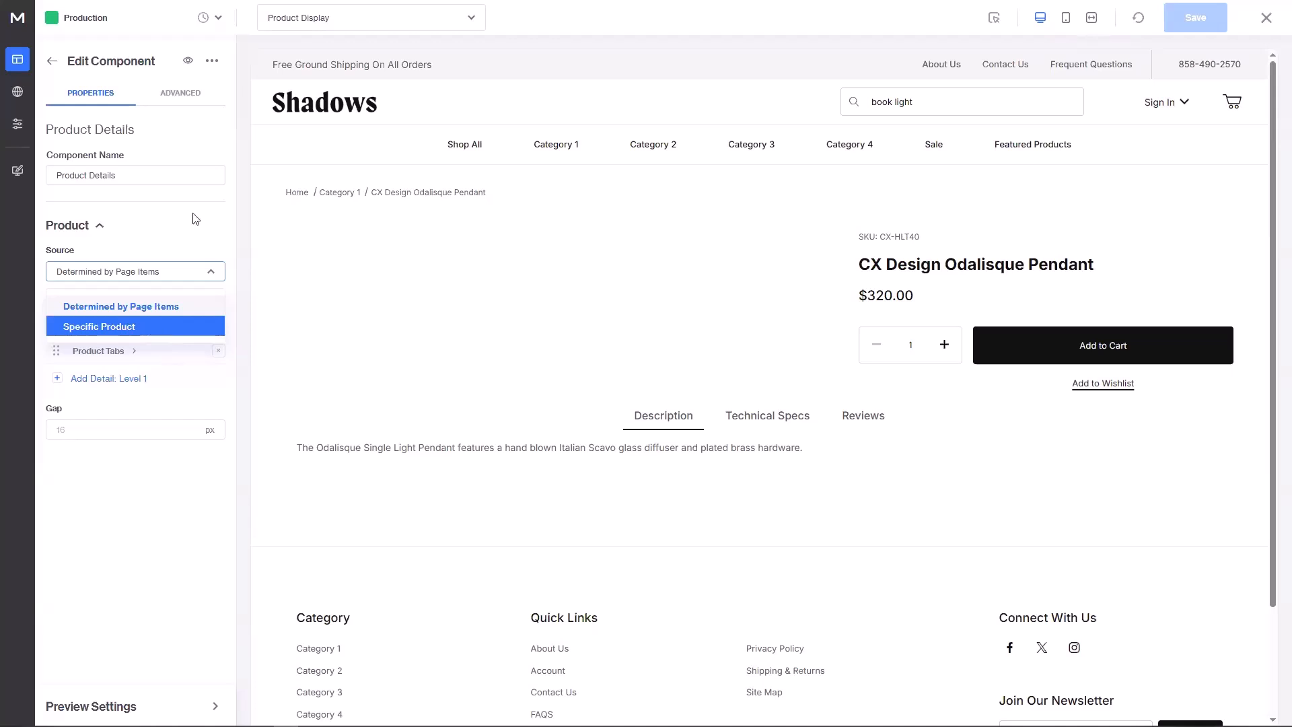
{"action": "left_click", "coordinate": [180, 242]}
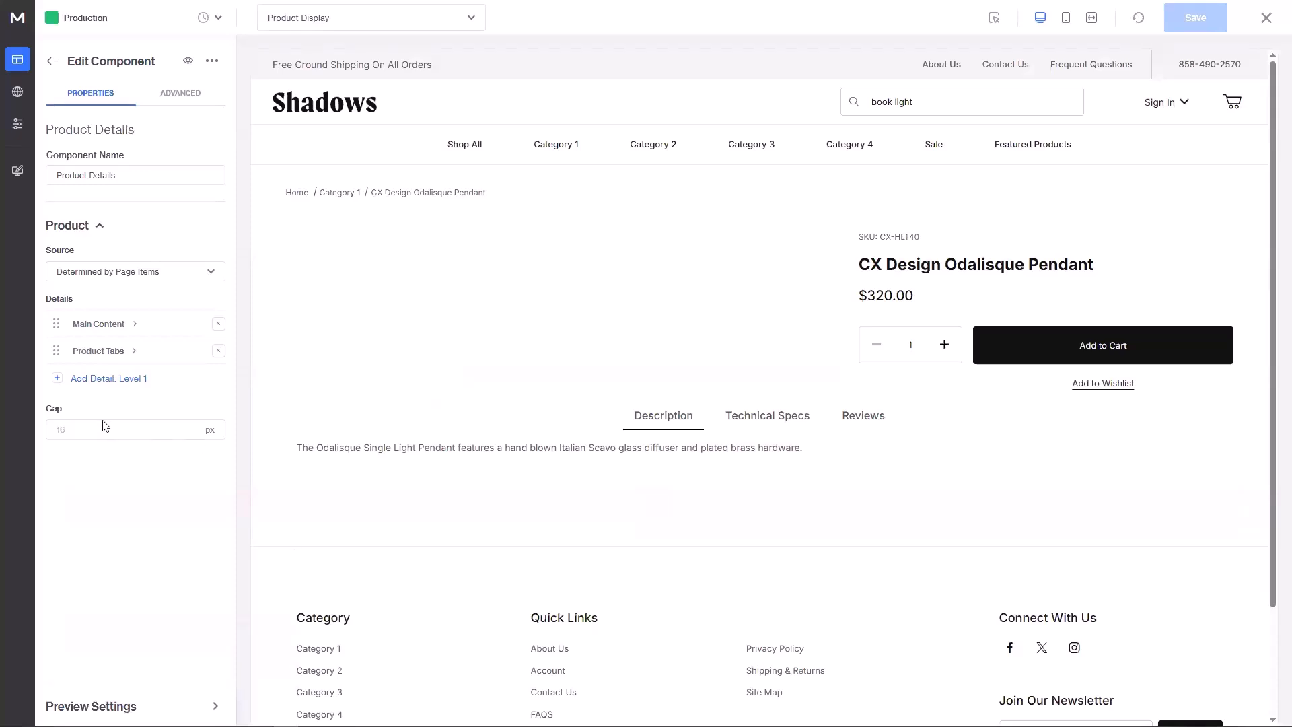
Step: Open Main Content's Level 1 settings, keep Tablet as vertical breakpoint, and enable container styles
{"action": "left_click", "coordinate": [113, 324]}
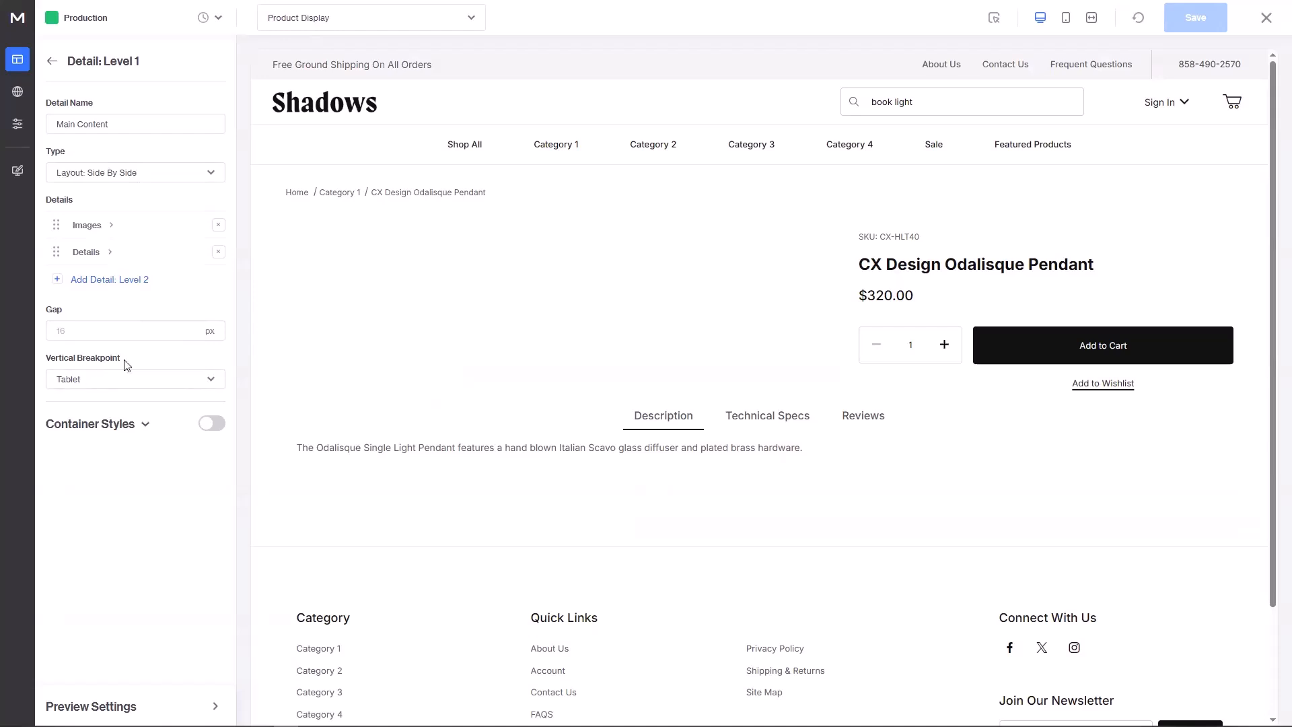
{"action": "left_click", "coordinate": [124, 382]}
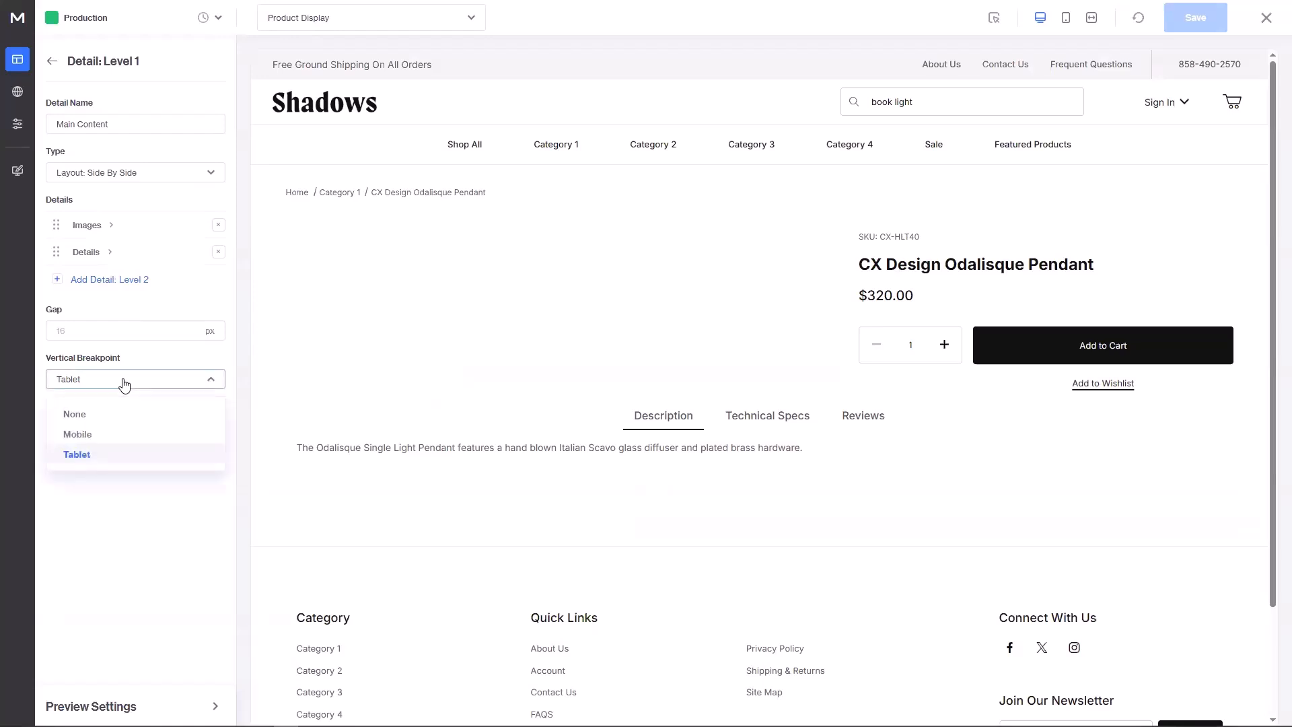
{"action": "left_click", "coordinate": [136, 368]}
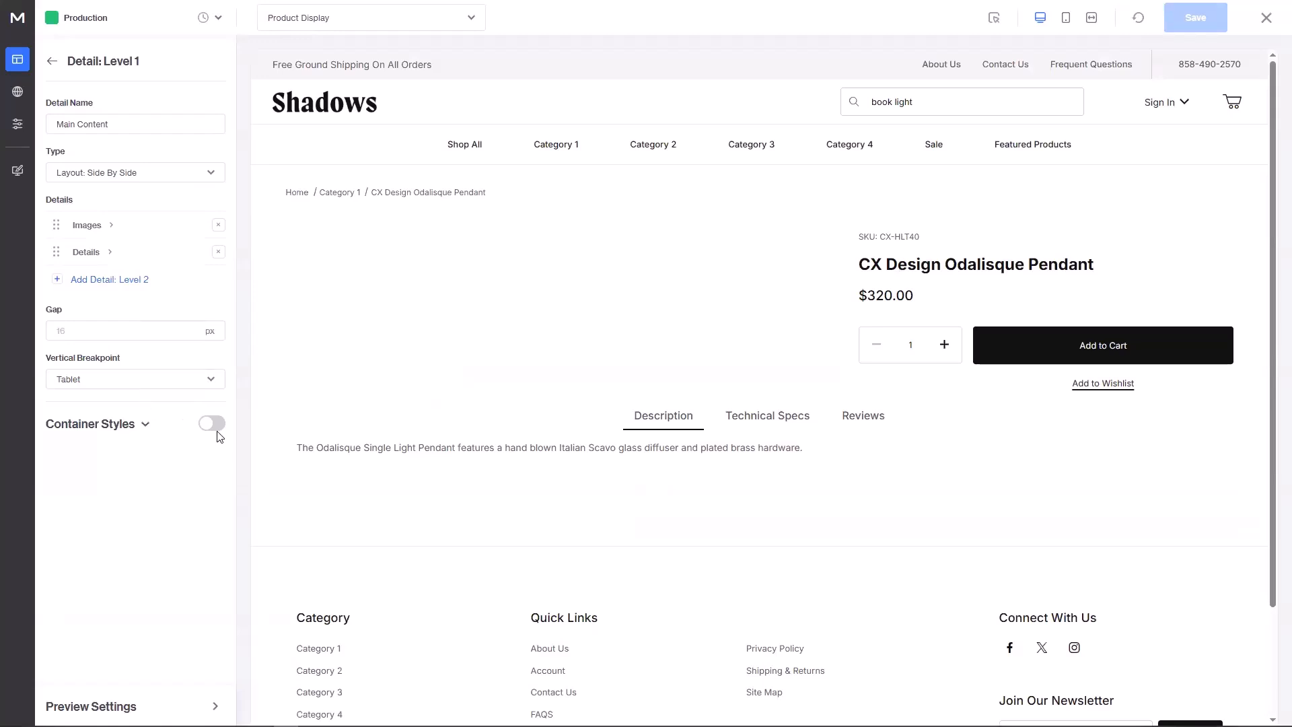
{"action": "left_click", "coordinate": [212, 423]}
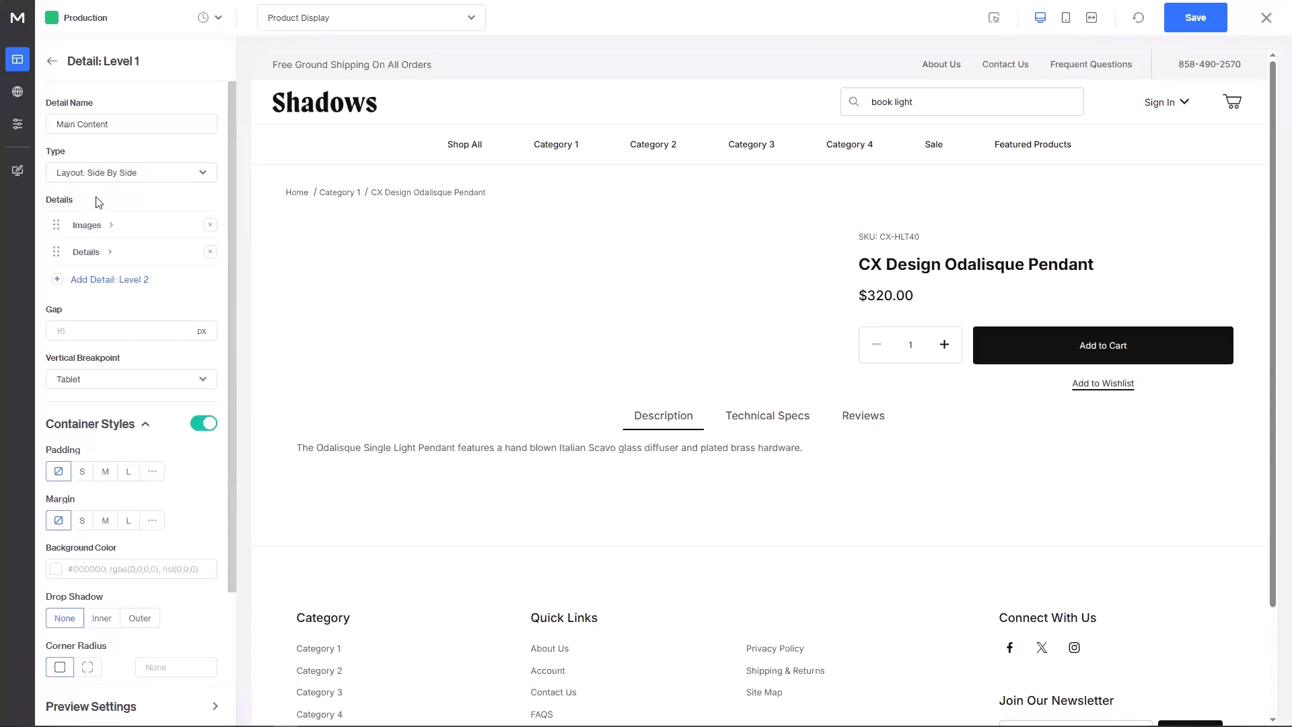
Step: Drill into the Details group and open the Code detail with its SKU: prefix
{"action": "left_click", "coordinate": [89, 254]}
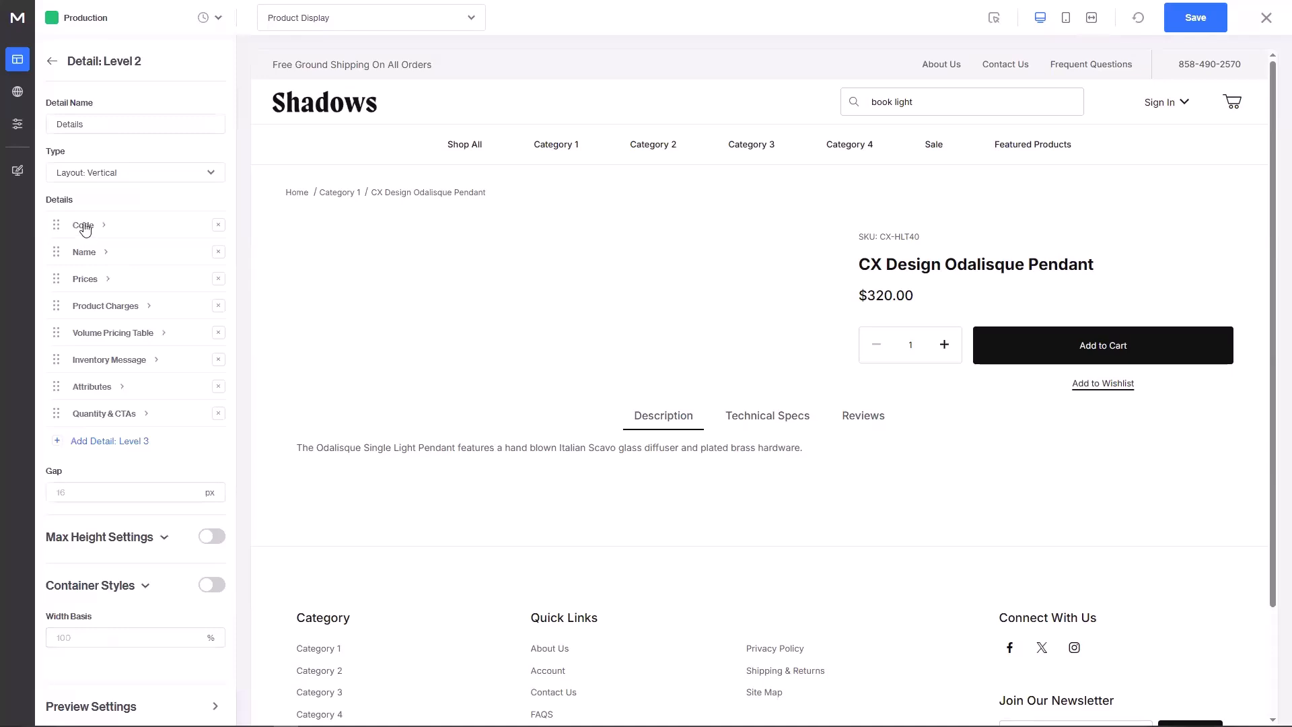
{"action": "left_click", "coordinate": [84, 227]}
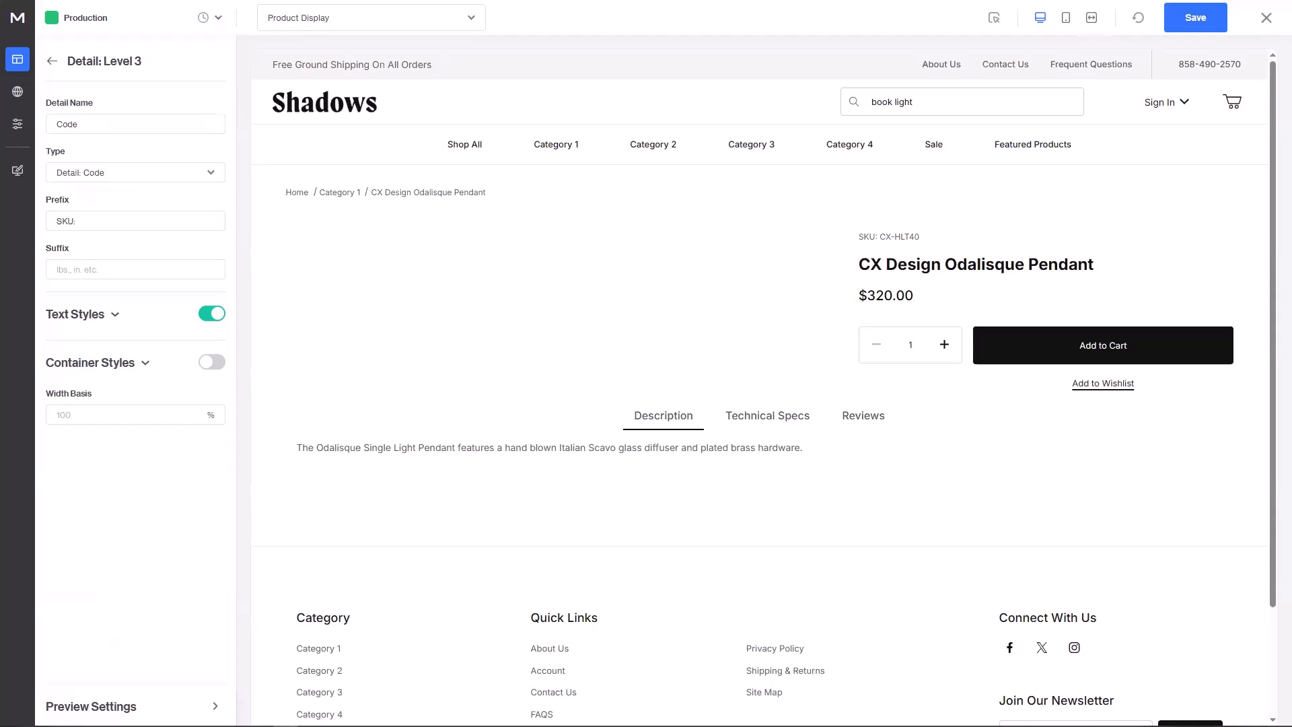
{"action": "left_click", "coordinate": [130, 174]}
{"action": "scroll", "coordinate": [144, 344], "scroll_direction": "down", "scroll_amount": 1}
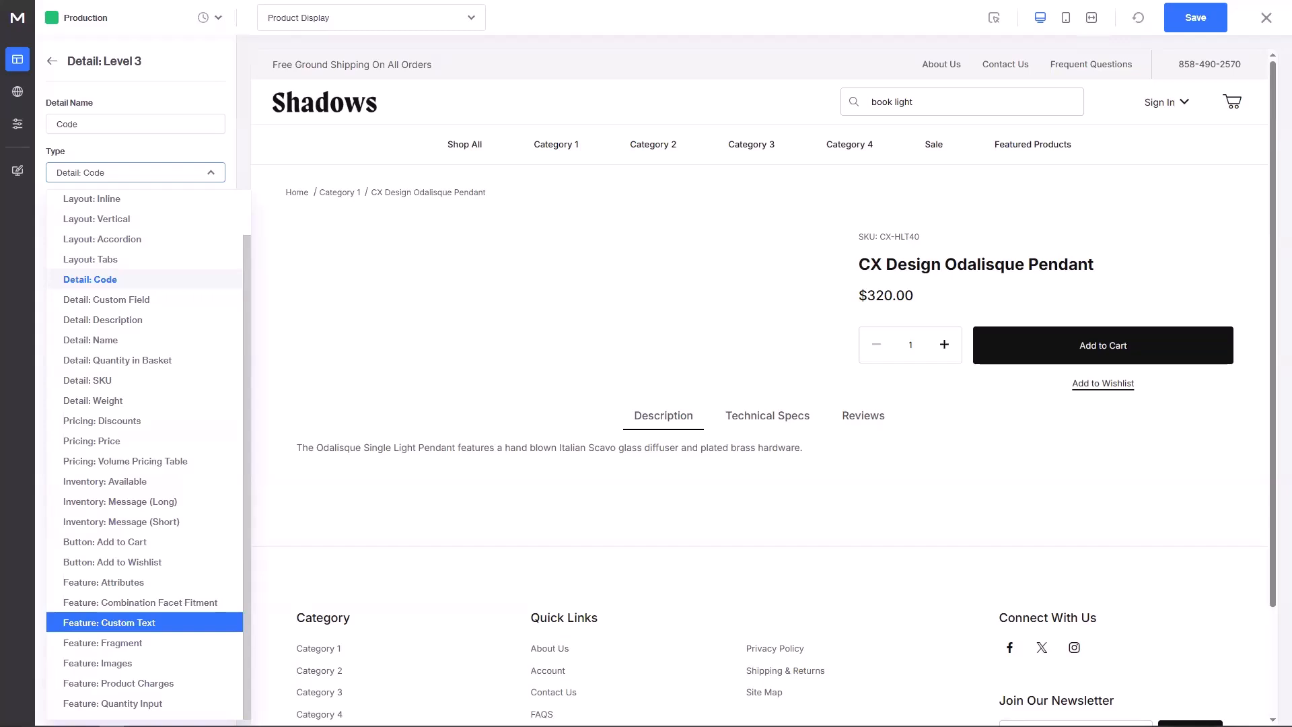
{"action": "left_click", "coordinate": [214, 169]}
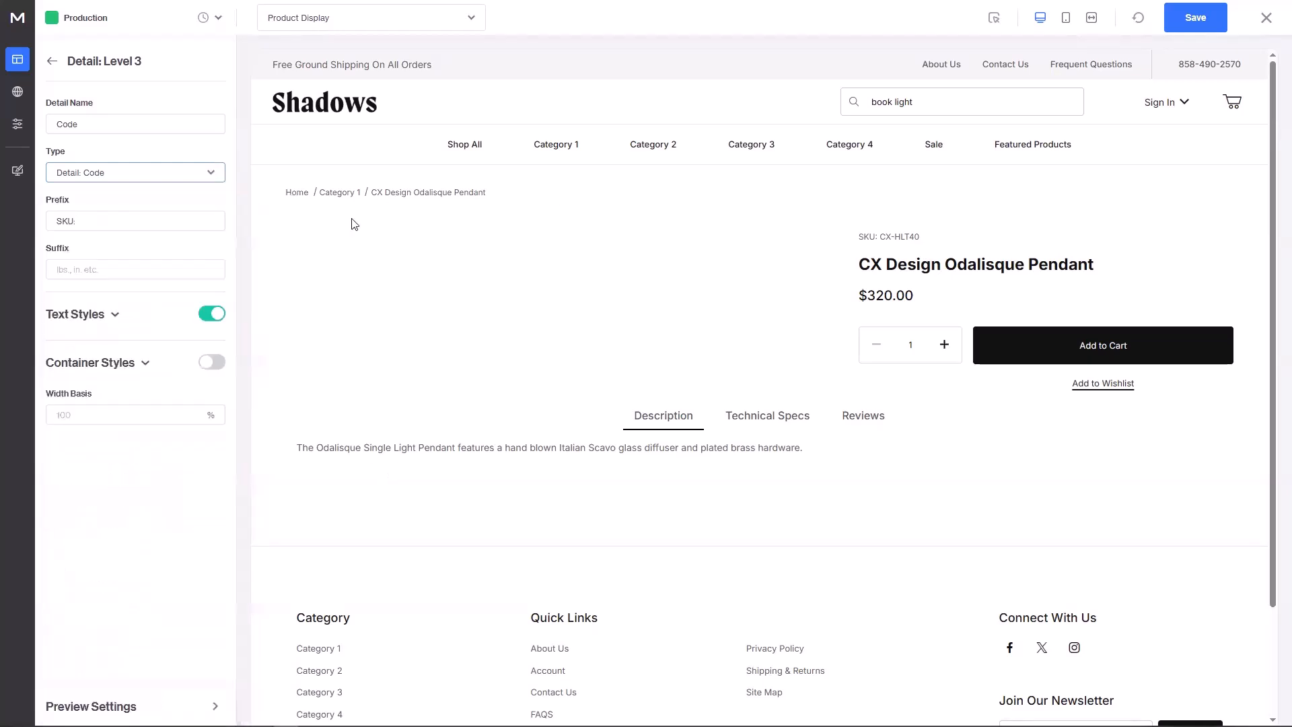
Step: Back out to Edit Component, close the Product Display editor, and discard changes
{"action": "left_click", "coordinate": [52, 61]}
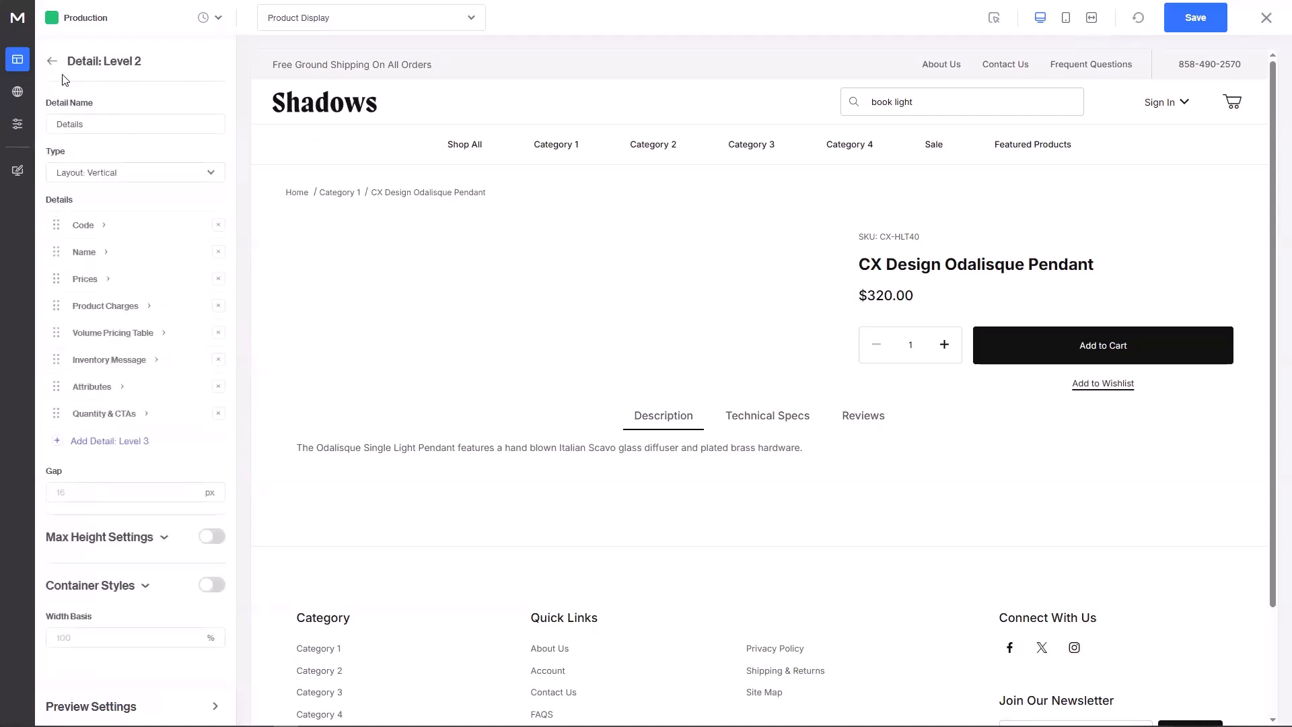
{"action": "left_click", "coordinate": [54, 68]}
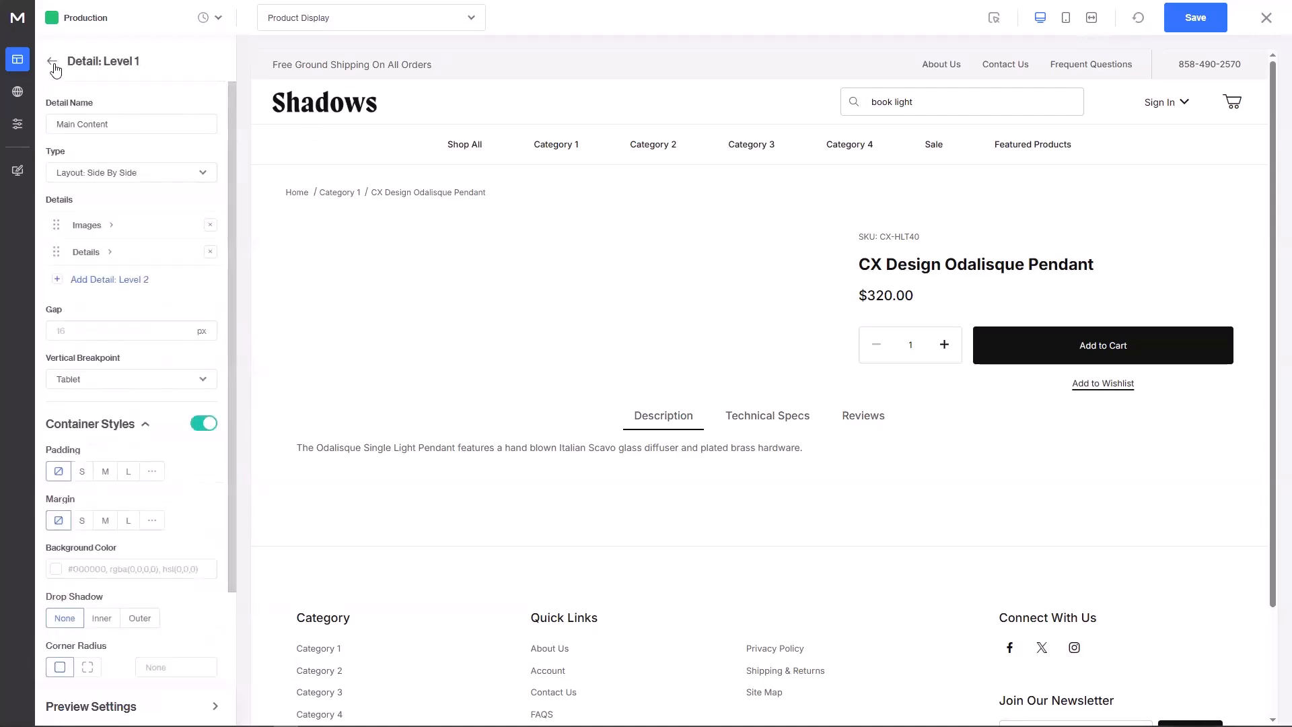
{"action": "left_click", "coordinate": [53, 65]}
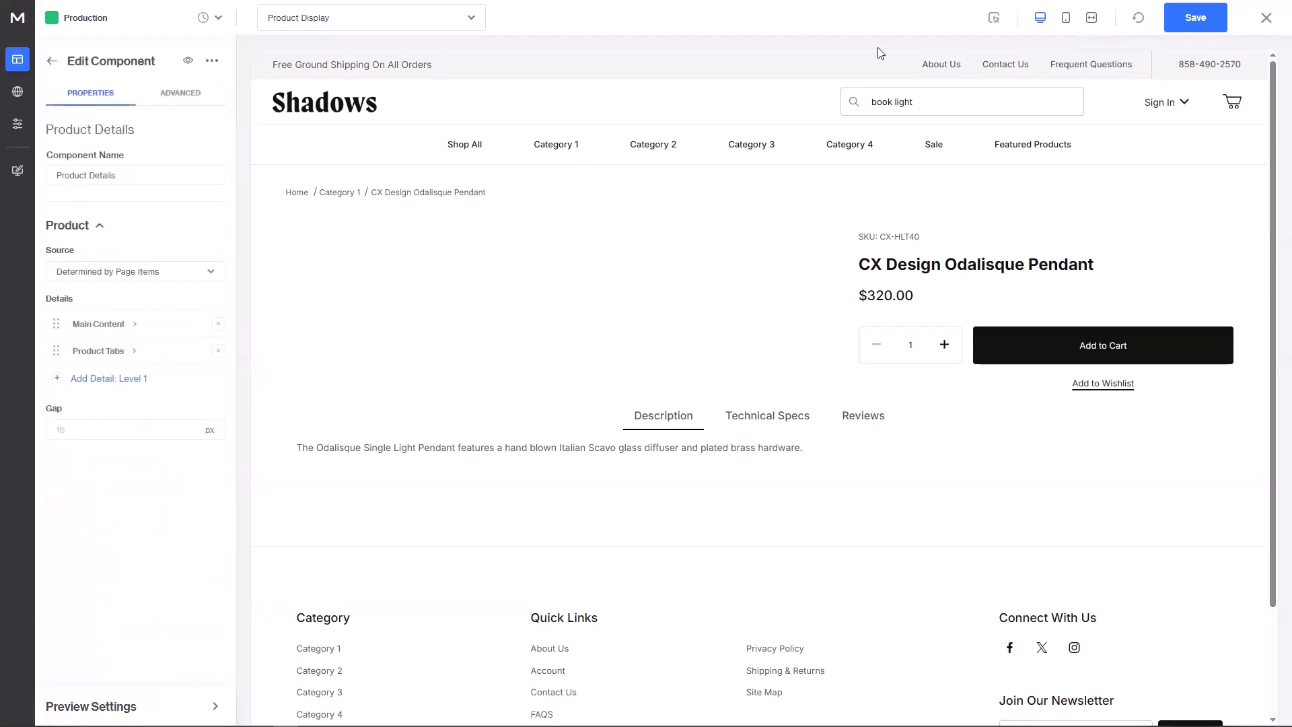
{"action": "left_click", "coordinate": [1265, 18]}
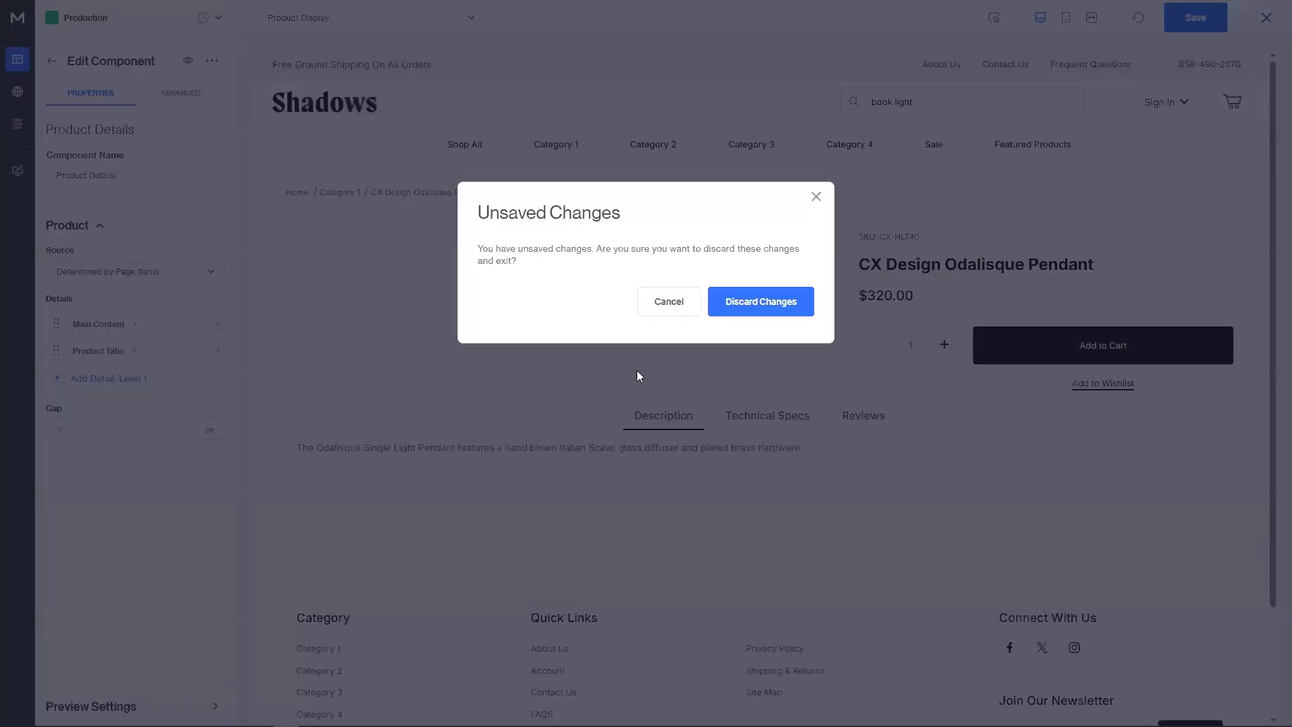
{"action": "left_click", "coordinate": [761, 301]}
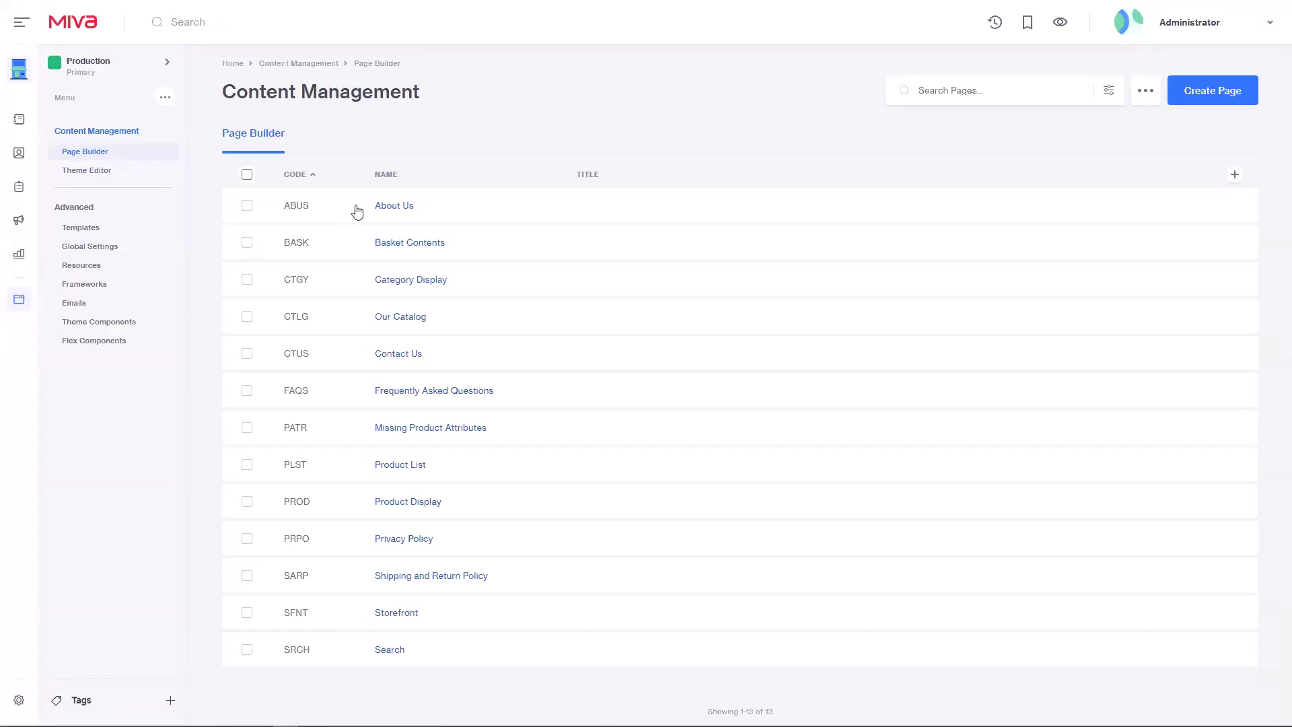
Step: Open the About Us page and switch to the Theme Editor
{"action": "left_click", "coordinate": [407, 206]}
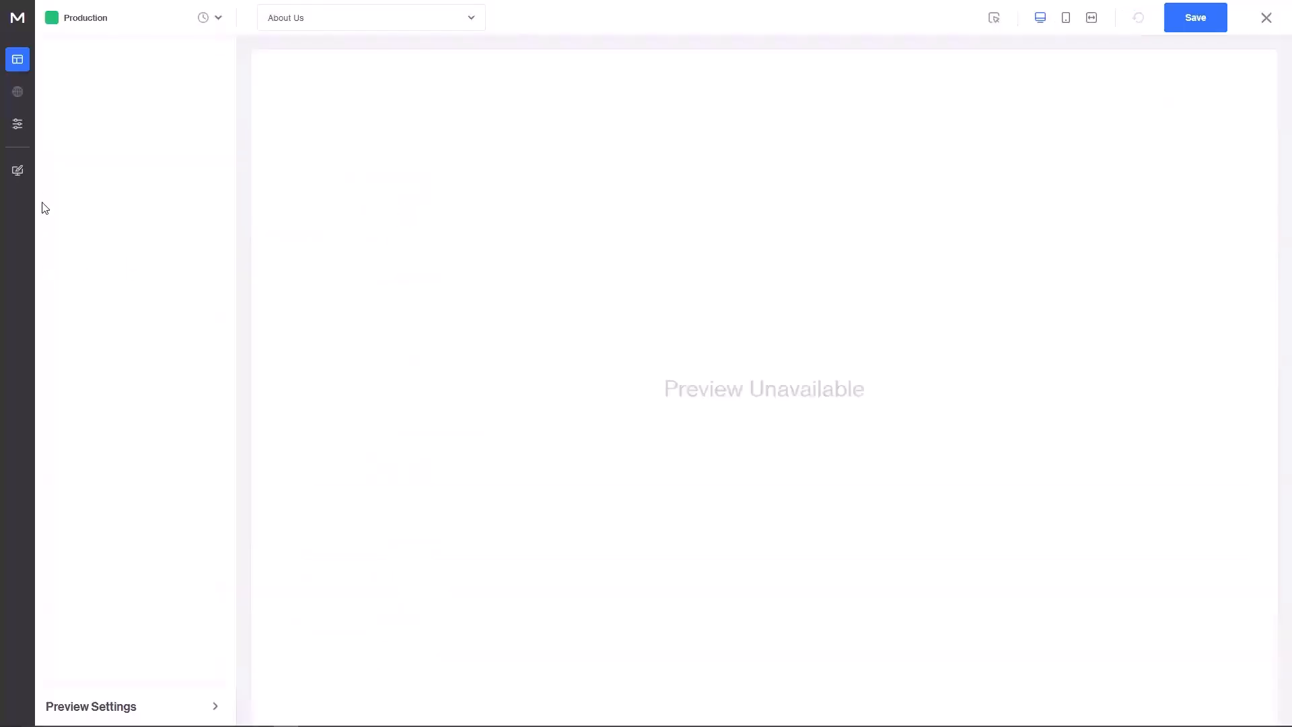
{"action": "left_click", "coordinate": [17, 172]}
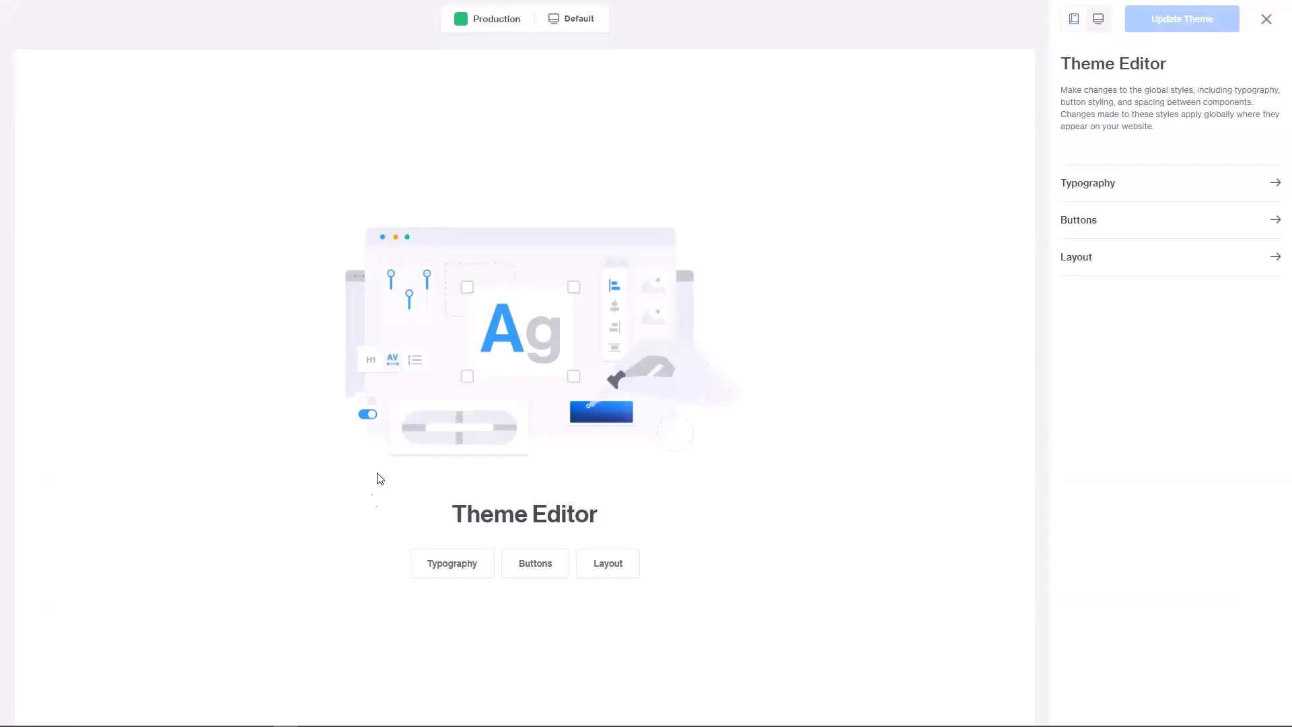
Step: Look through the Typography and Buttons styles, then return to the Theme Editor menu
{"action": "left_click", "coordinate": [452, 563]}
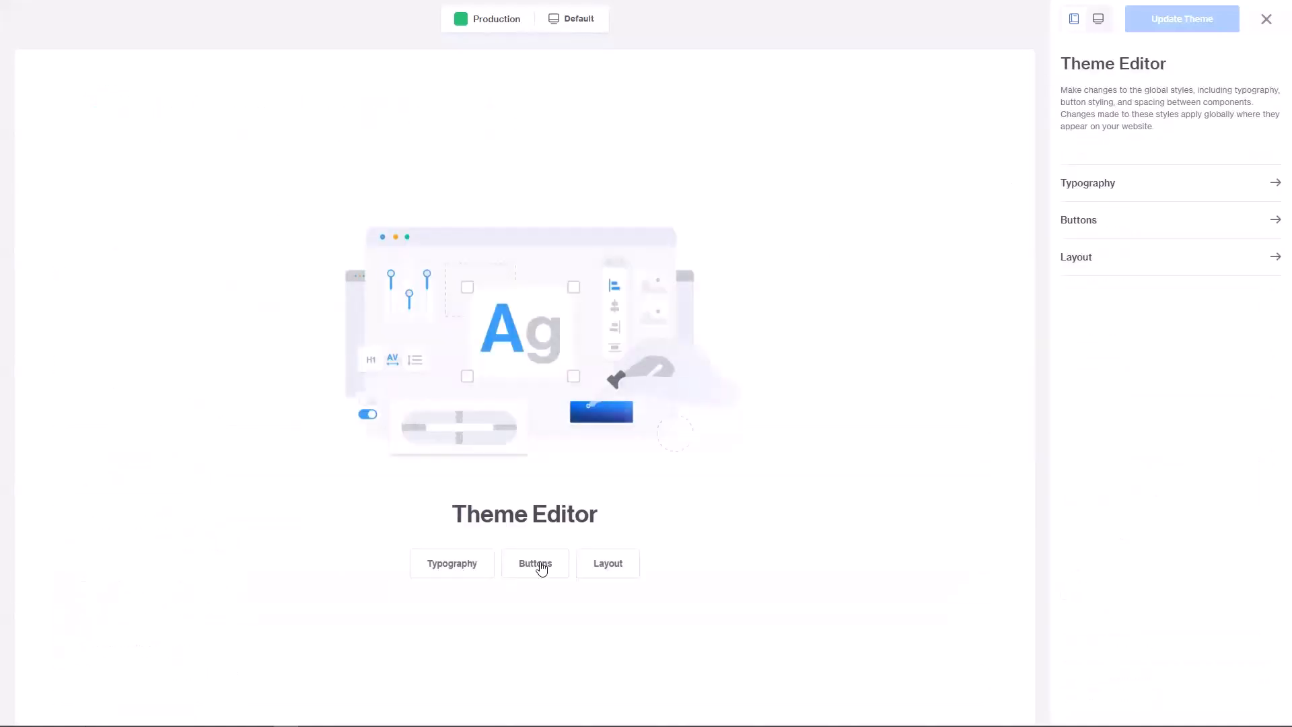
{"action": "left_click", "coordinate": [536, 564]}
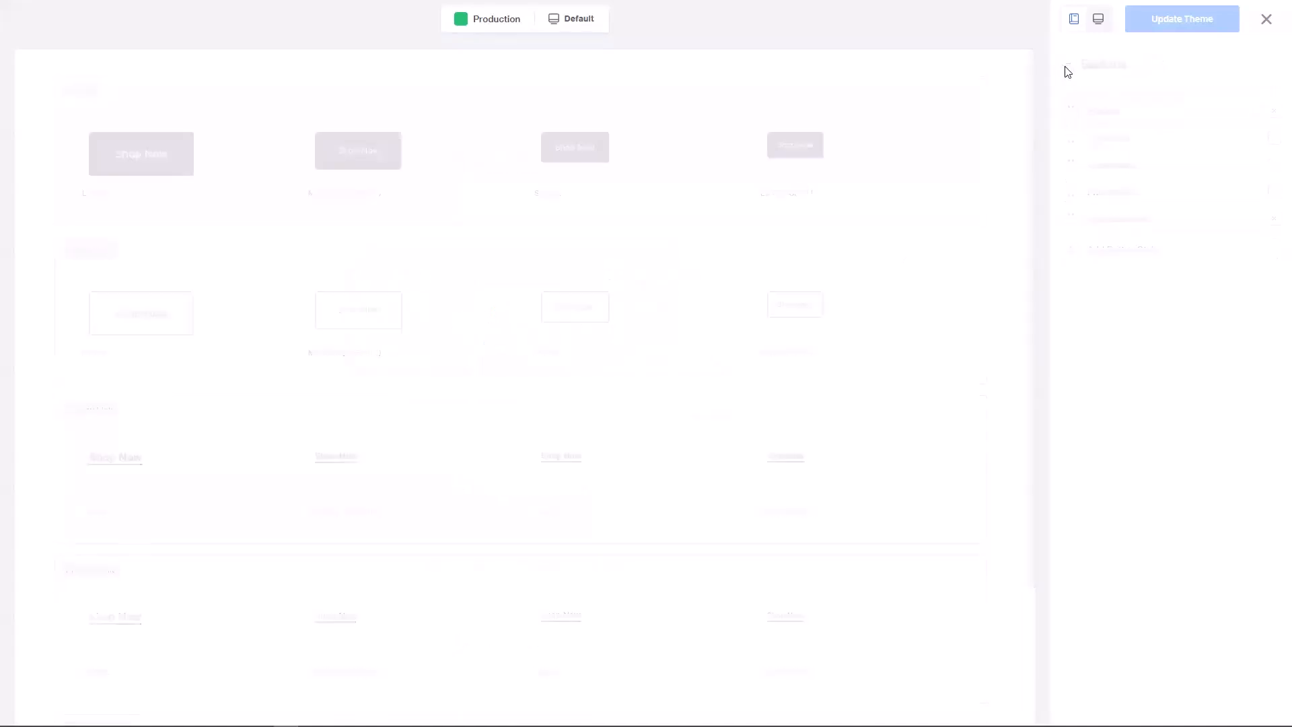
{"action": "left_click", "coordinate": [1066, 65]}
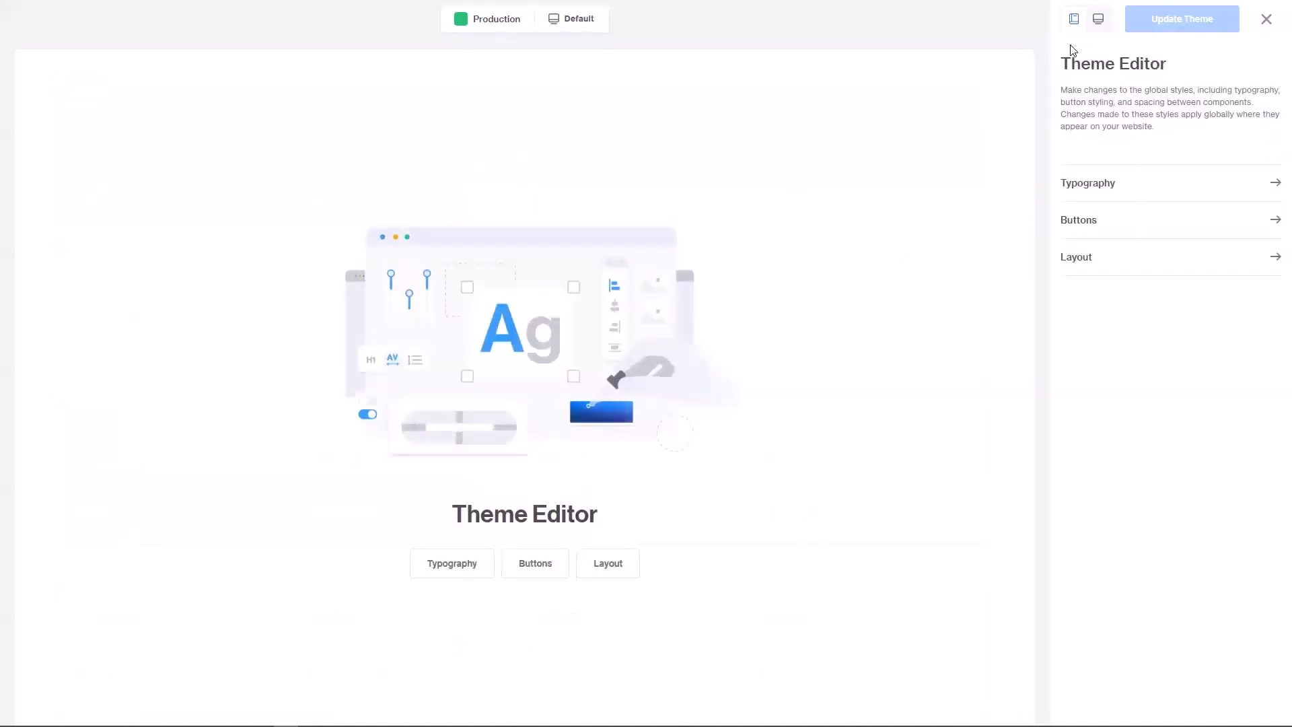
Step: Preview the Storefront page live, then switch back to the style overview
{"action": "left_click", "coordinate": [1097, 20]}
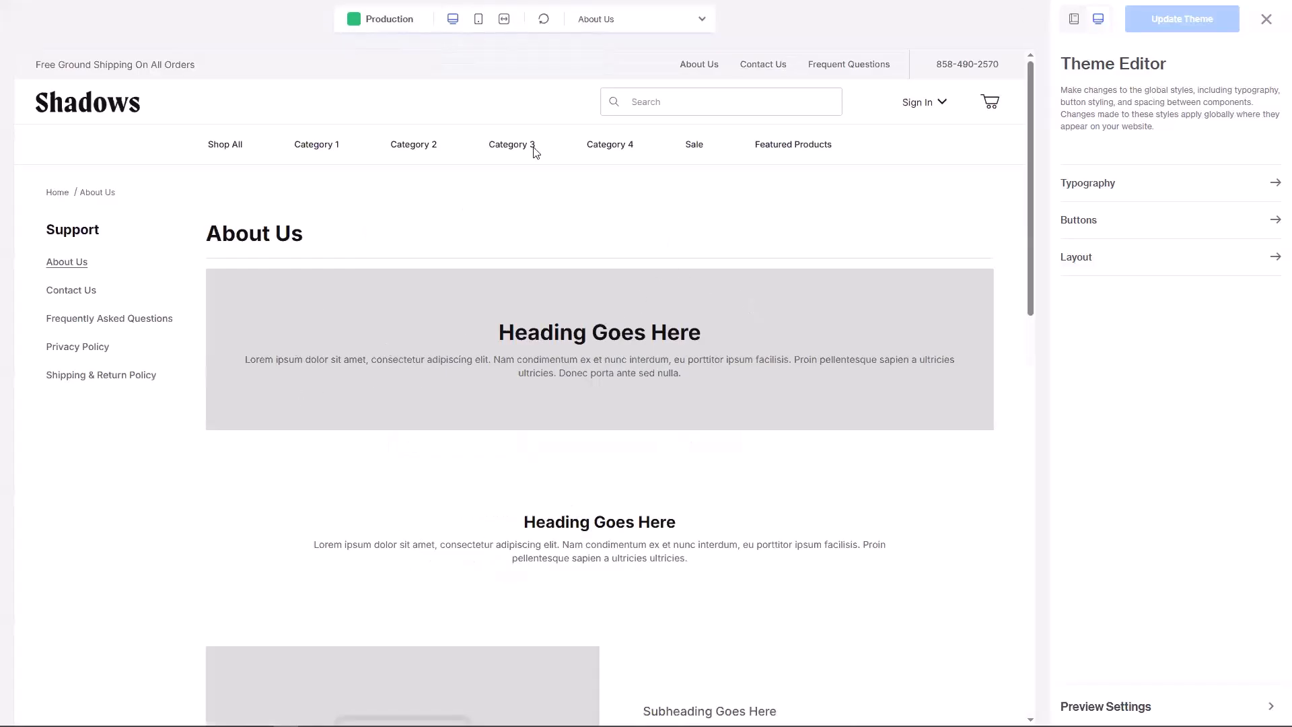
{"action": "left_click", "coordinate": [612, 25]}
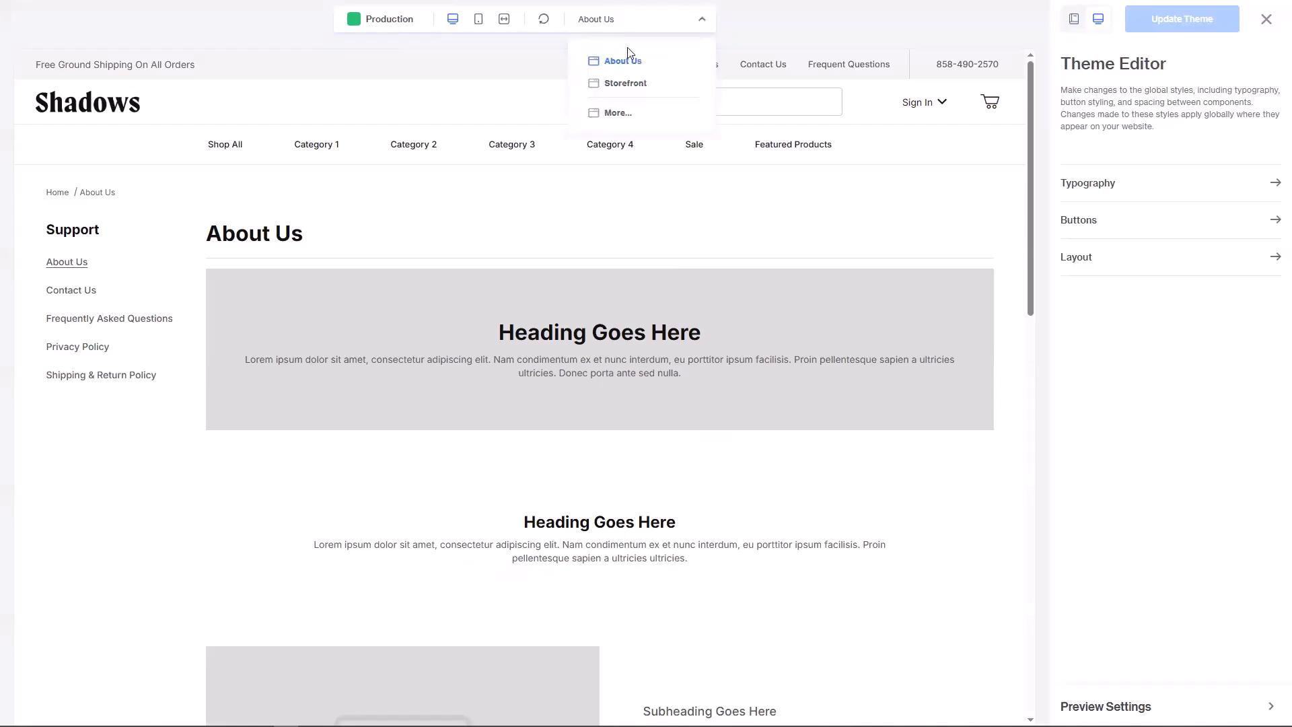
{"action": "left_click", "coordinate": [630, 83]}
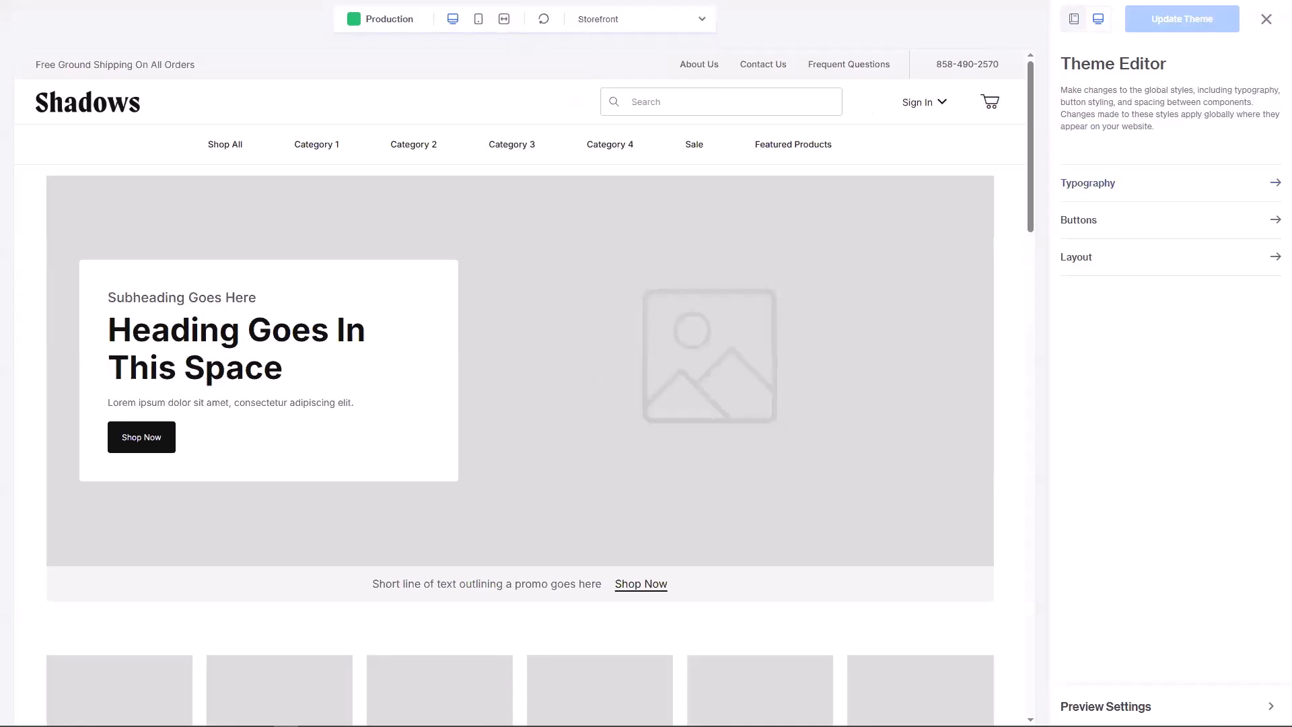
{"action": "left_click", "coordinate": [1073, 21]}
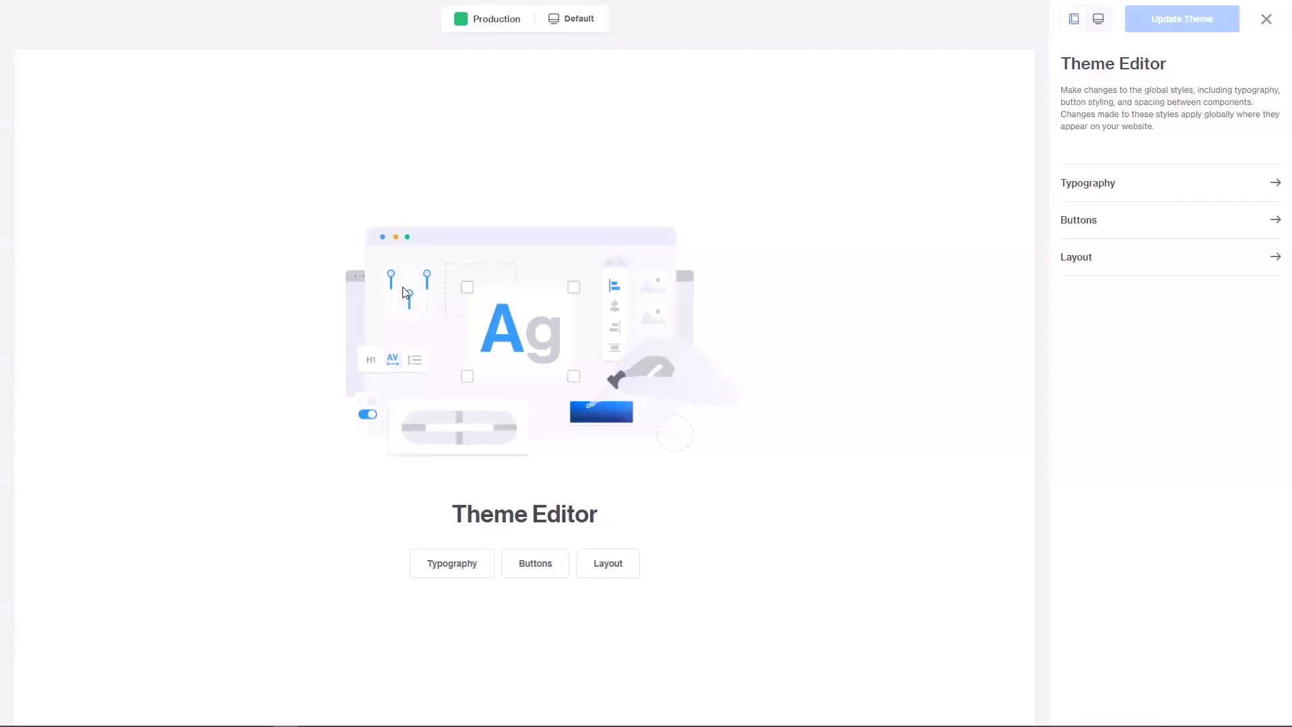
Step: Change the Headings font family to Arial Black, then Courier New, keeping changes unsaved
{"action": "left_click", "coordinate": [1079, 187]}
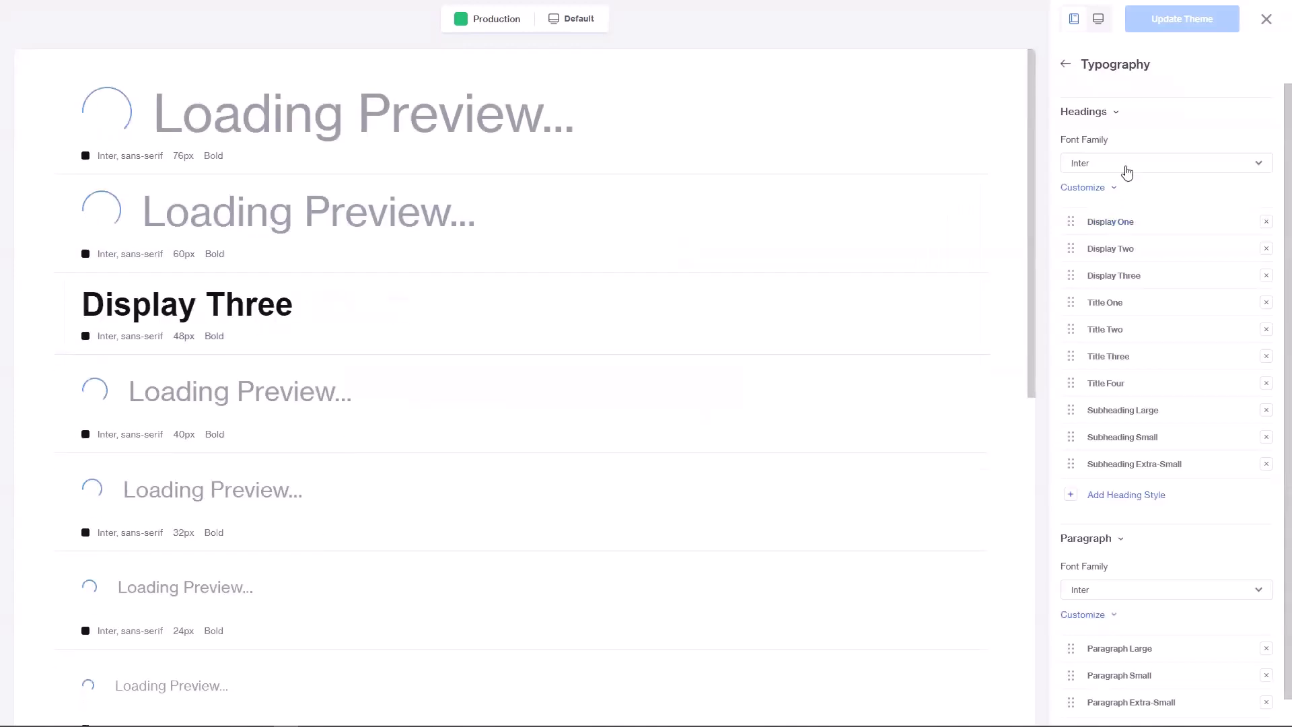
{"action": "left_click", "coordinate": [1124, 168]}
{"action": "left_click", "coordinate": [1122, 226]}
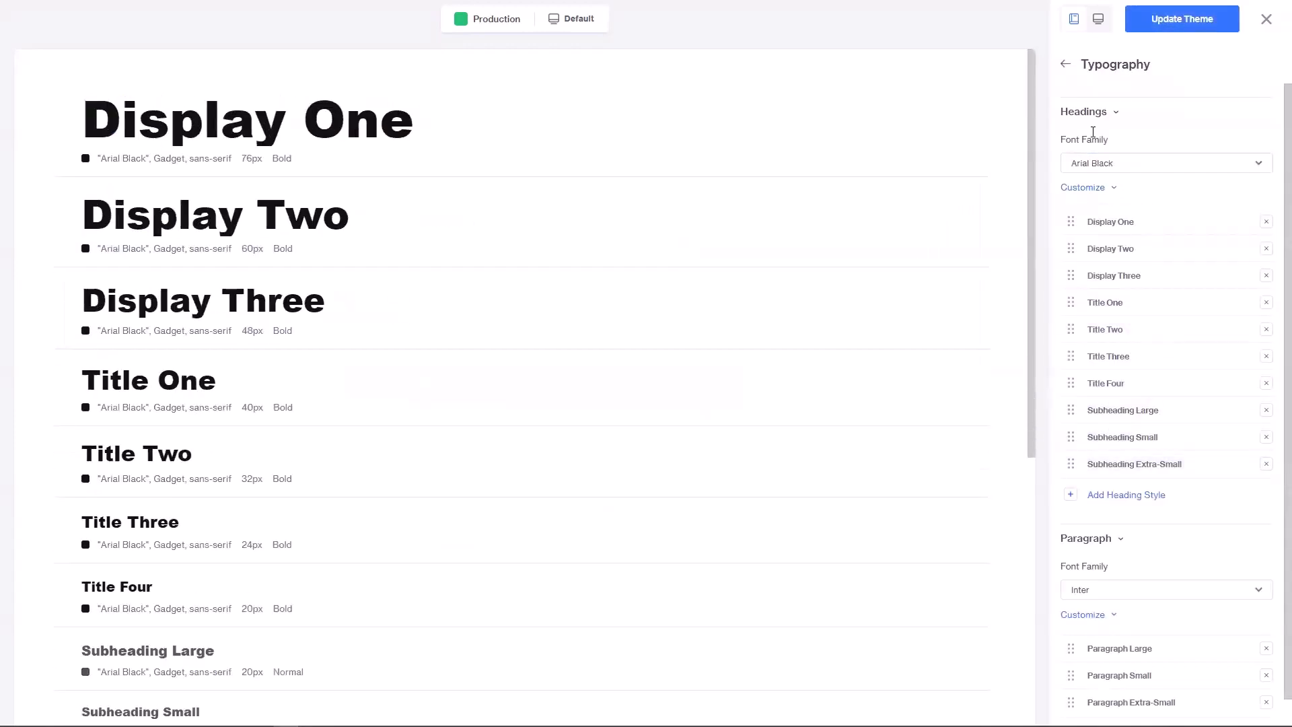
{"action": "left_click", "coordinate": [1098, 19]}
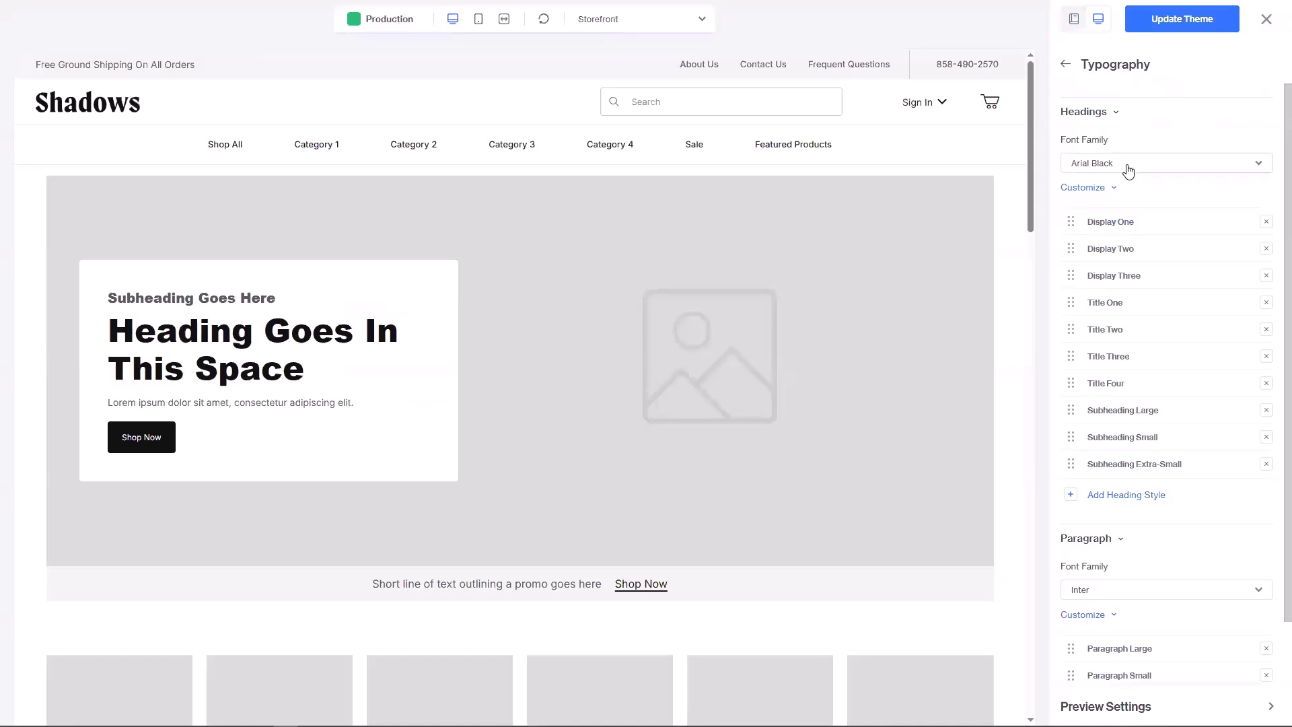
{"action": "left_click", "coordinate": [1114, 165]}
{"action": "left_click", "coordinate": [1120, 238]}
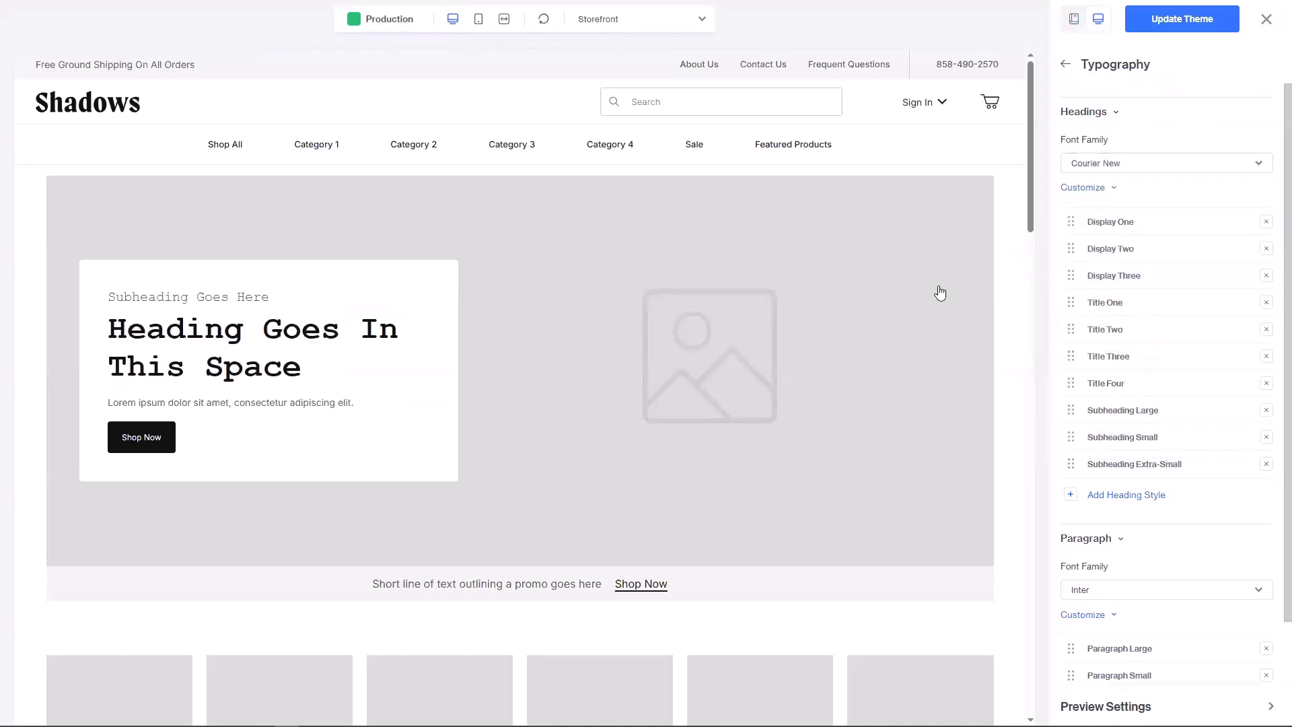
{"action": "left_click", "coordinate": [1266, 18]}
{"action": "left_click", "coordinate": [646, 315]}
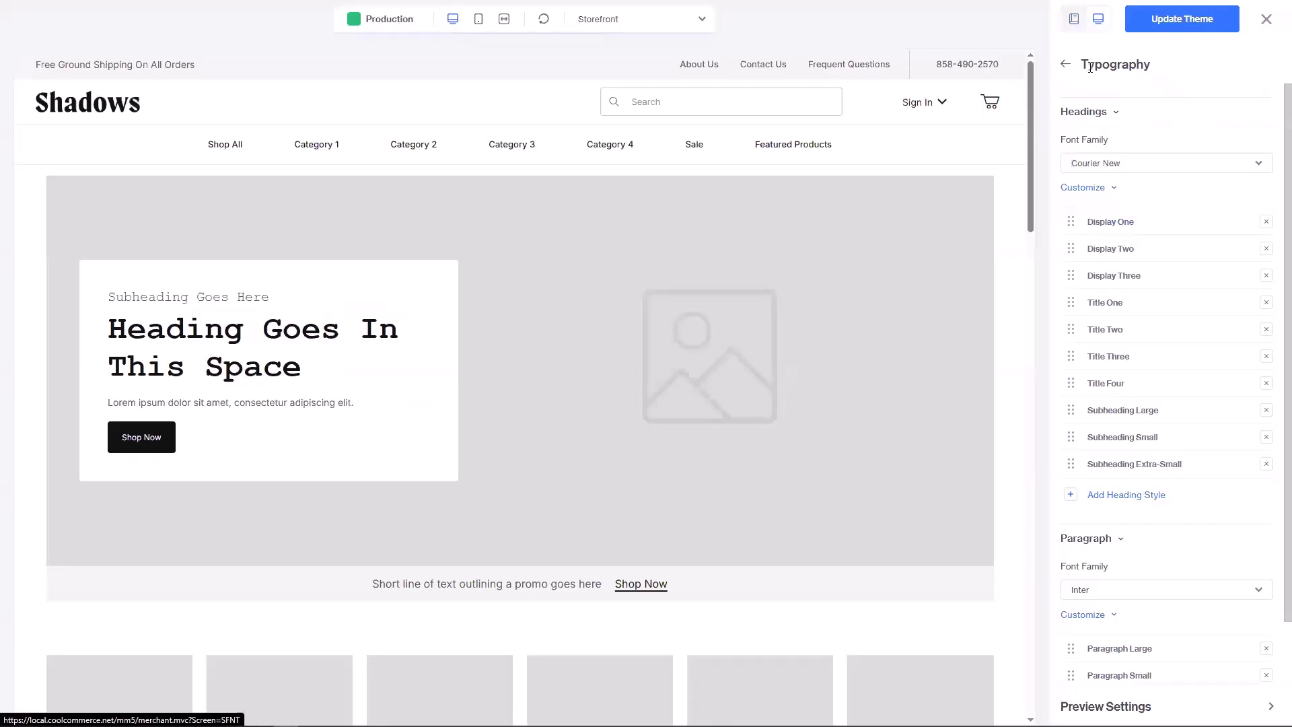
{"action": "left_click", "coordinate": [1066, 65]}
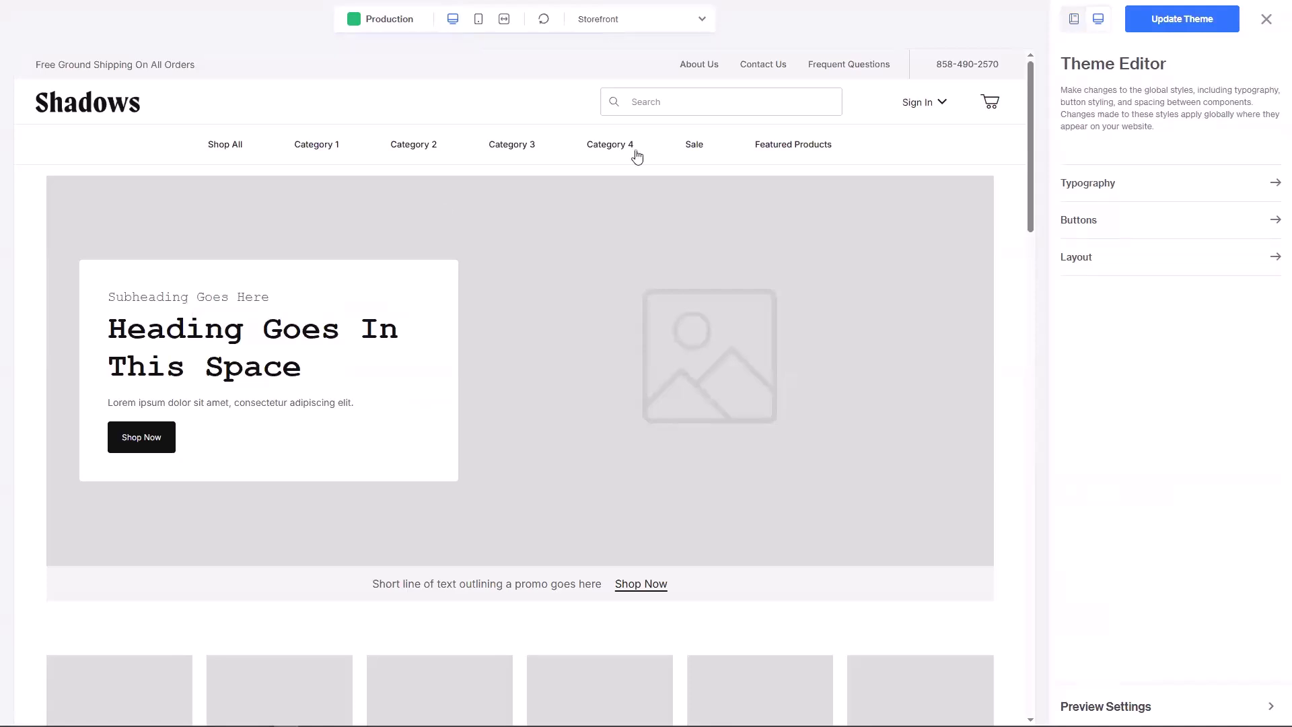
Step: Open Typography and collapse, then re-expand, the Headings and Paragraph sections
{"action": "left_click", "coordinate": [1102, 189]}
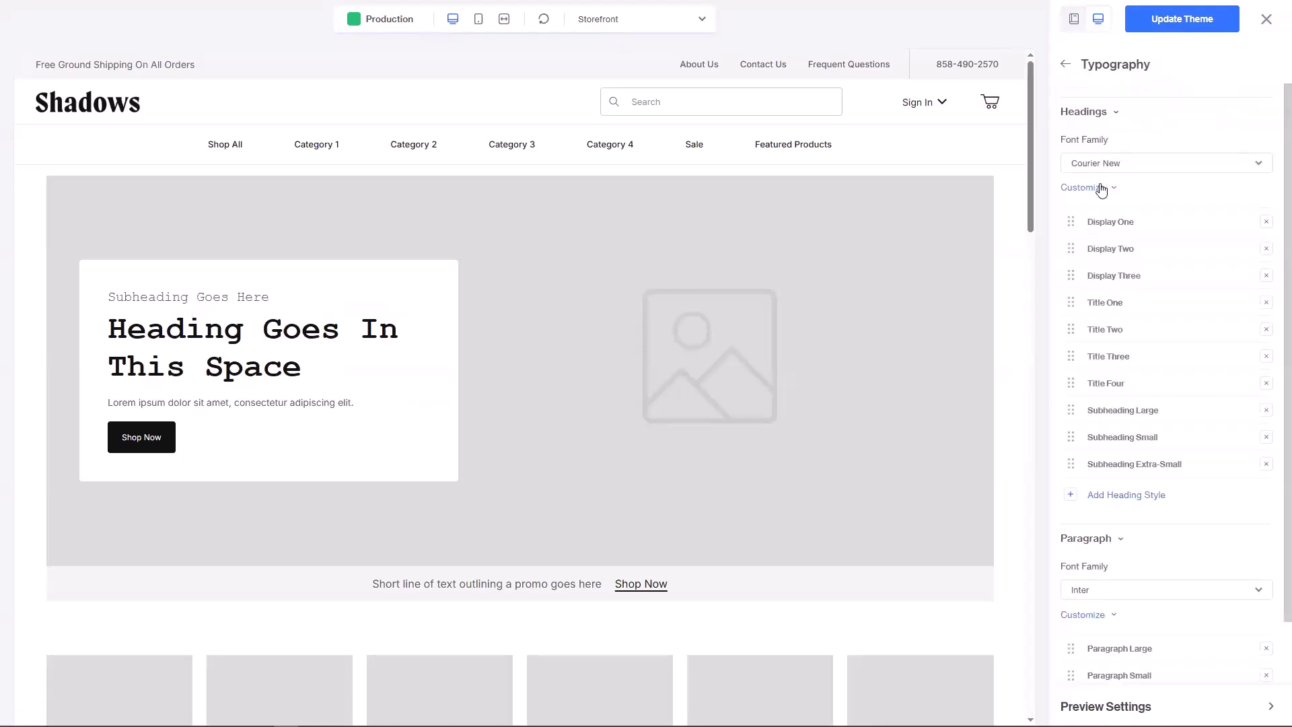
{"action": "left_click", "coordinate": [1085, 112]}
{"action": "left_click", "coordinate": [1083, 142]}
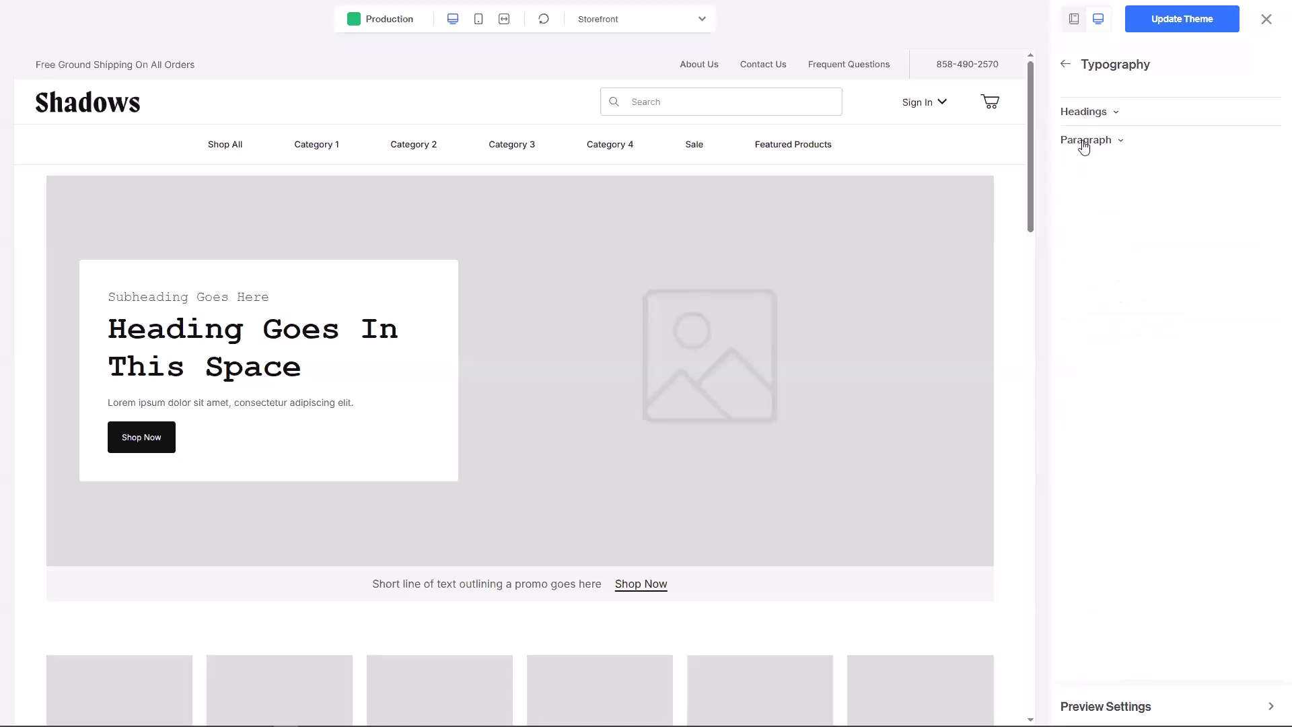
{"action": "left_click", "coordinate": [1100, 111]}
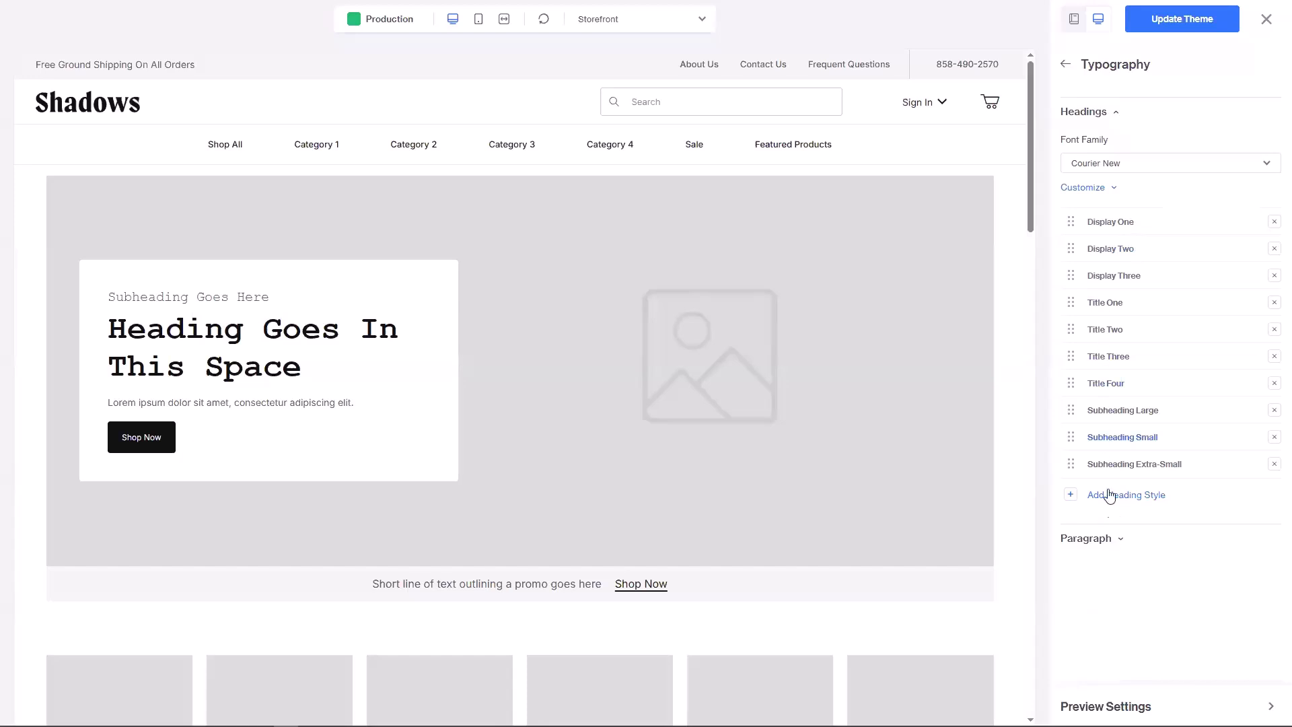
Step: Review Display One's Courier New 76 px Bold style and 32 px mobile size
{"action": "left_click", "coordinate": [1118, 225]}
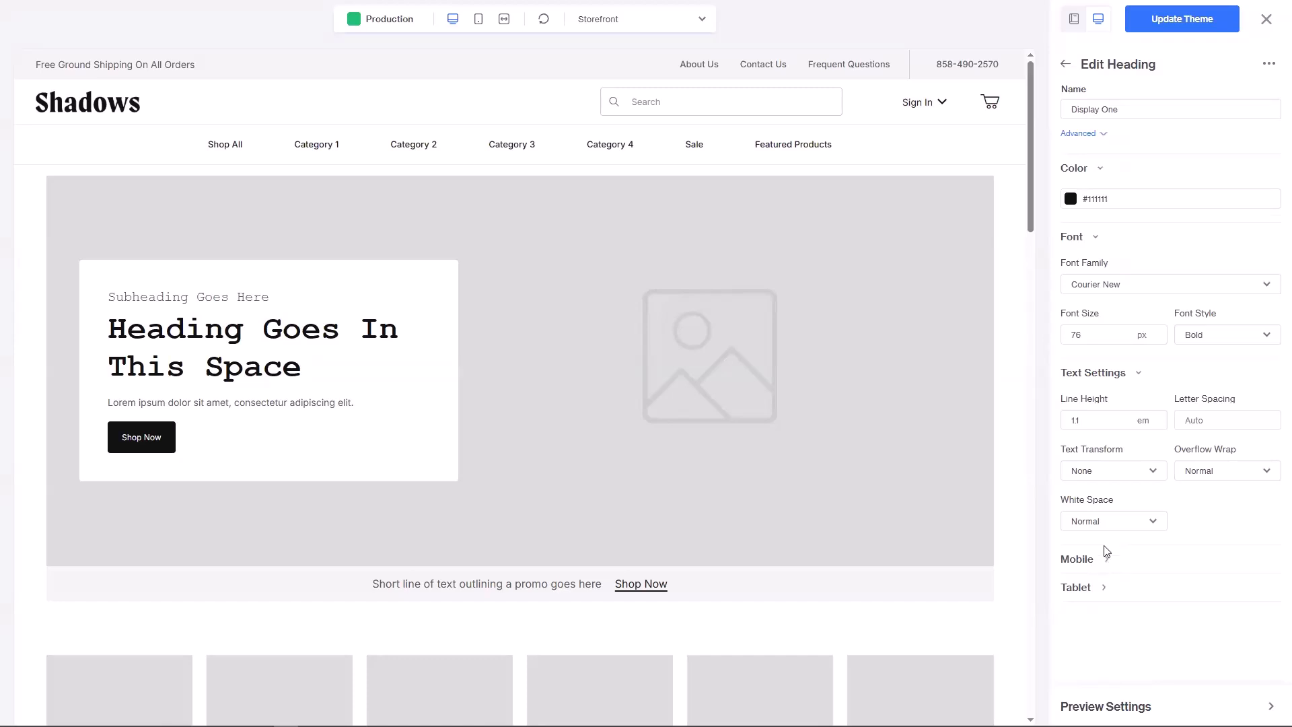
{"action": "left_click", "coordinate": [1101, 563]}
{"action": "scroll", "coordinate": [1130, 545], "scroll_direction": "down", "scroll_amount": 1}
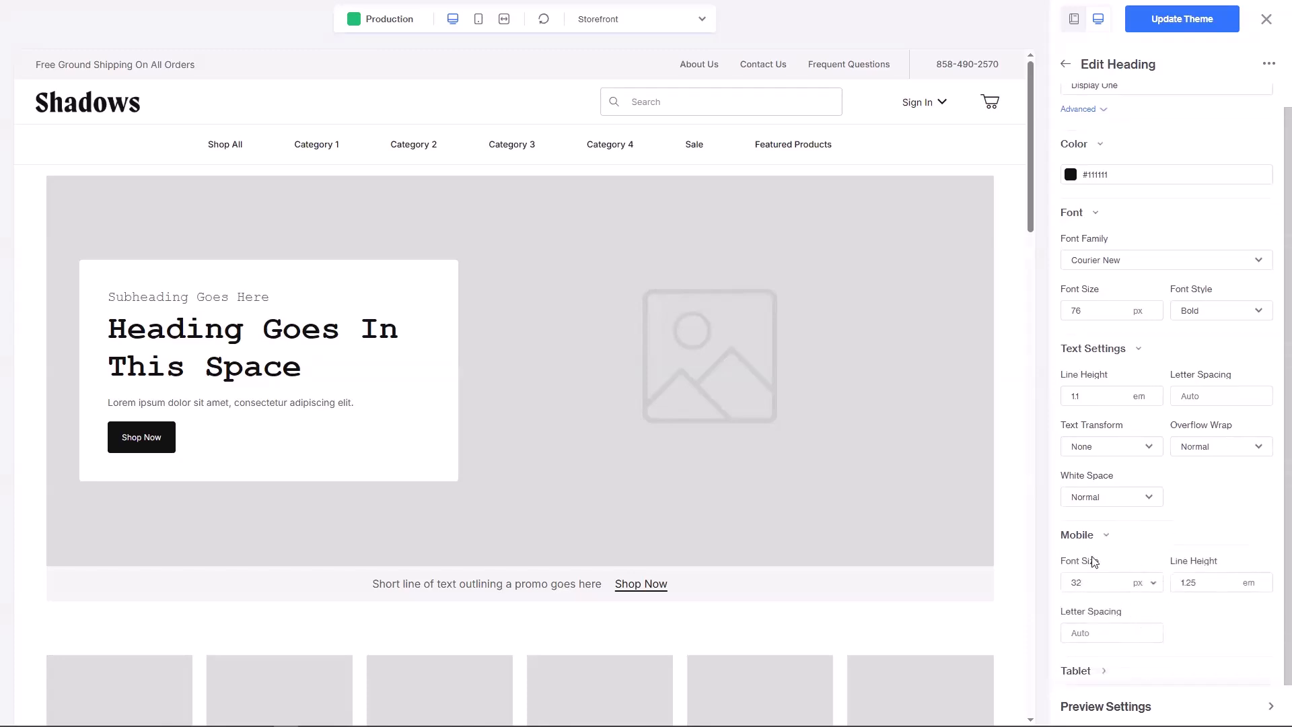
{"action": "left_click", "coordinate": [1099, 538]}
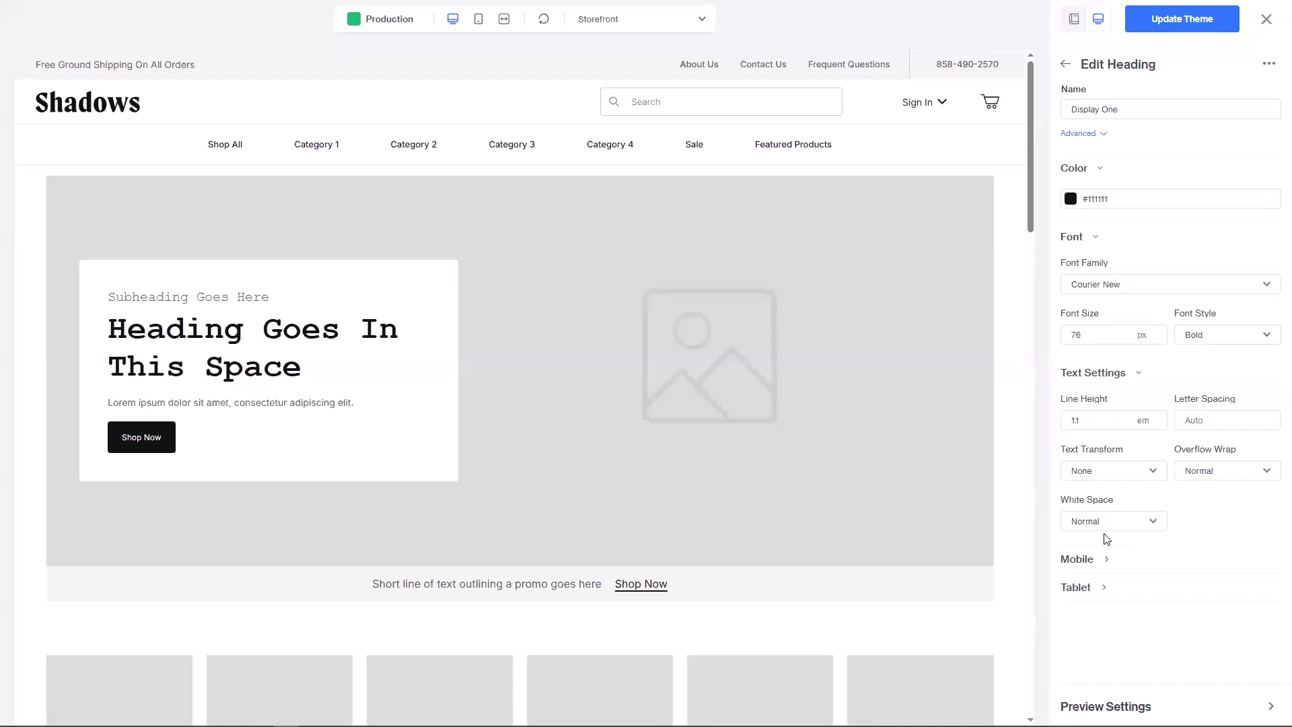
{"action": "left_click", "coordinate": [1064, 67]}
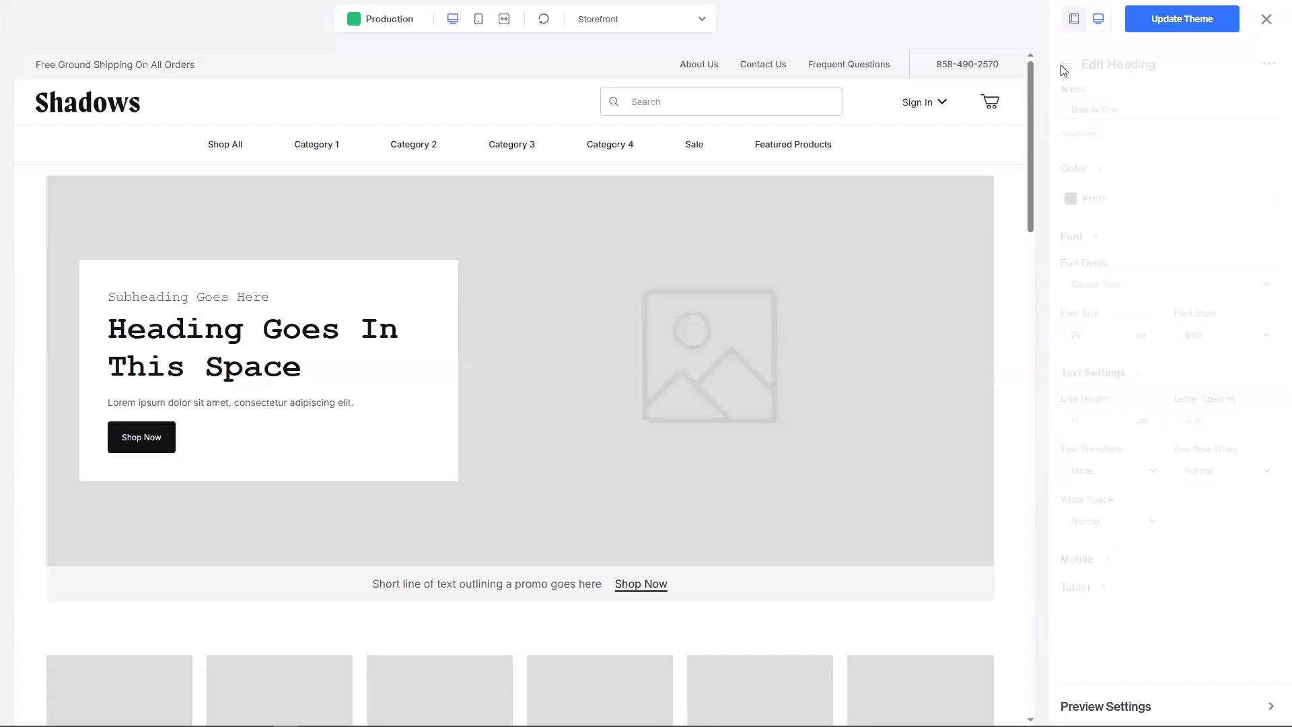
Step: Return to the Theme Editor menu and open the Primary button style
{"action": "left_click", "coordinate": [1064, 68]}
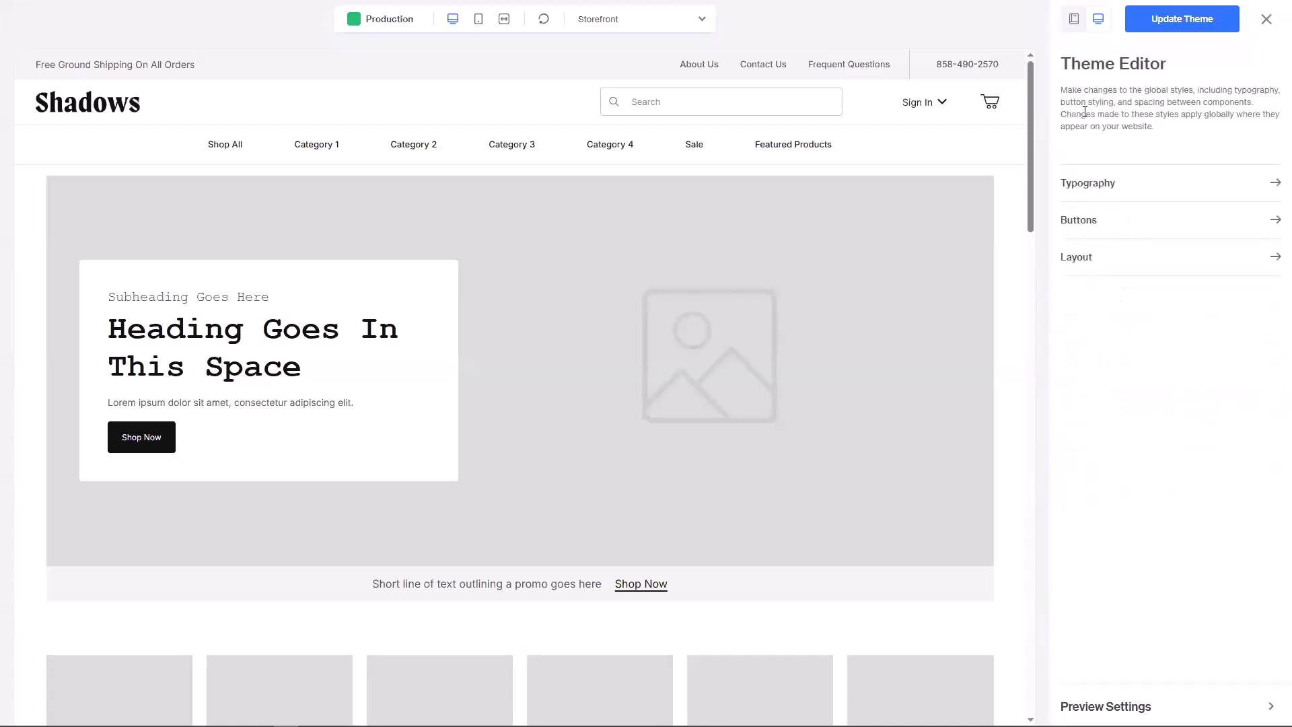
{"action": "left_click", "coordinate": [1090, 220]}
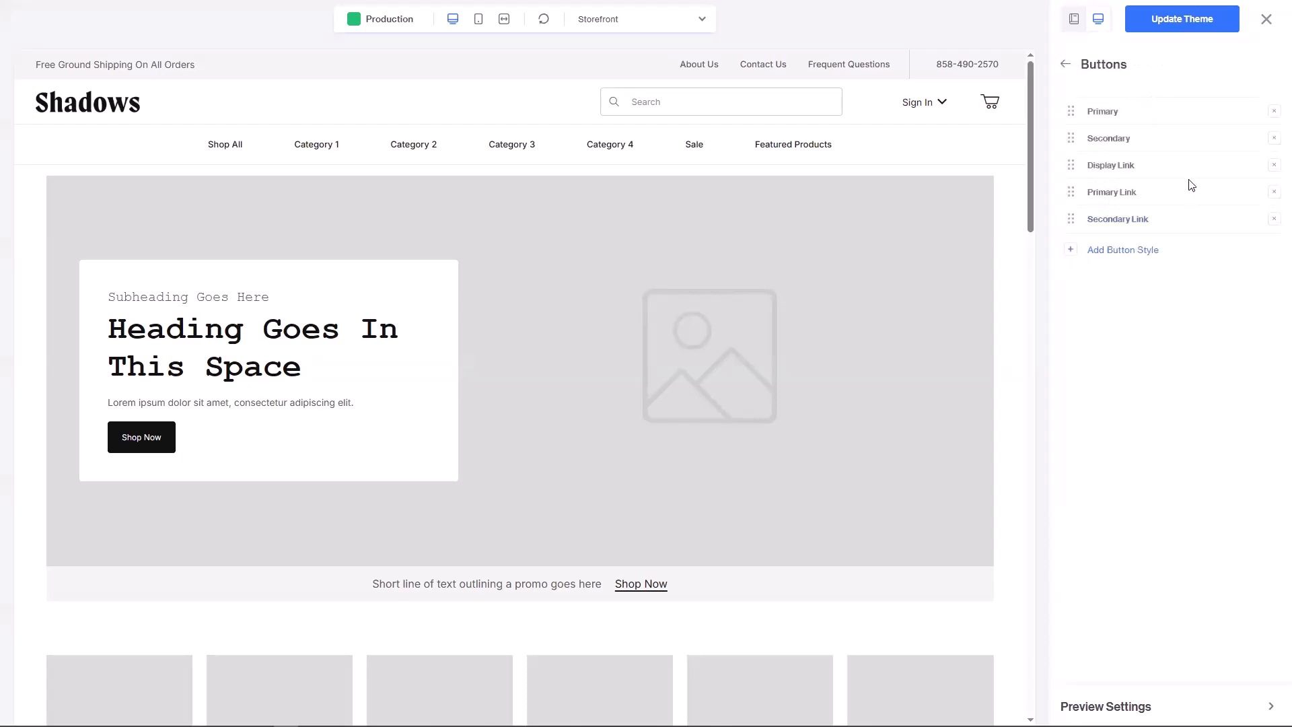
{"action": "left_click", "coordinate": [1109, 118]}
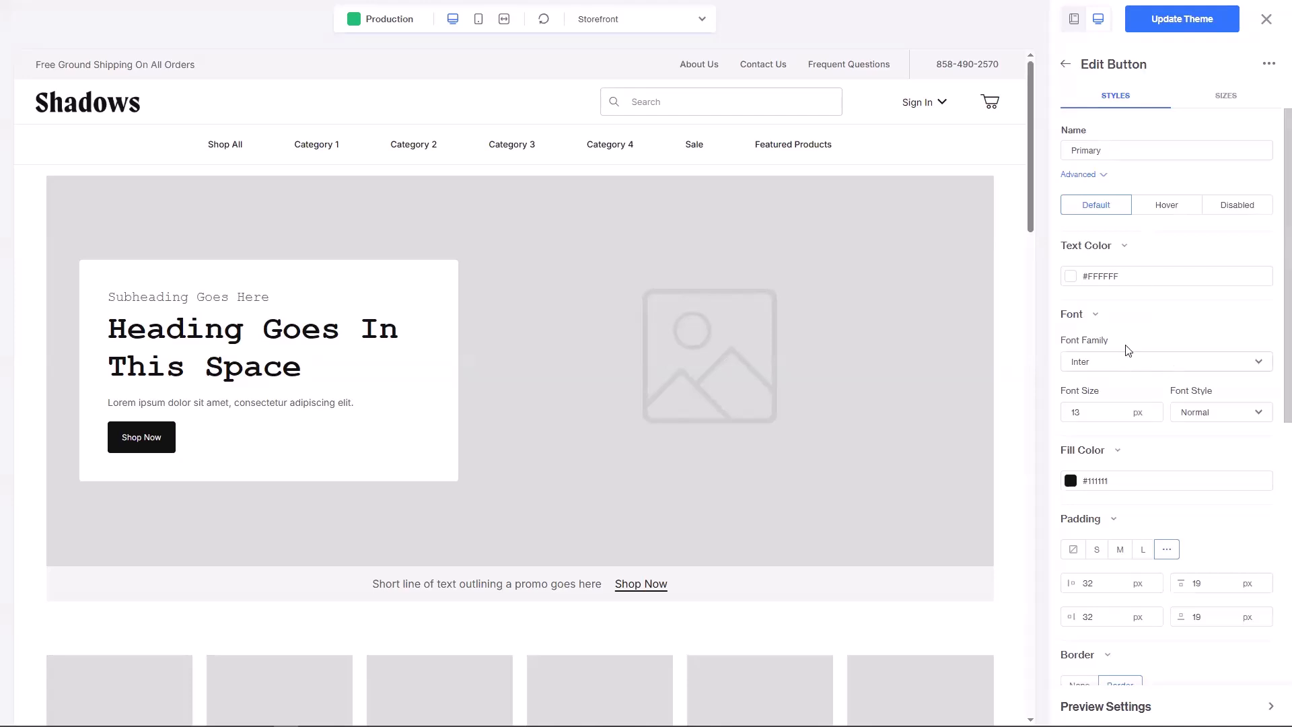
Step: Check the Primary button's hover and disabled states and Advanced fields, then its sizes
{"action": "scroll", "coordinate": [1127, 349], "scroll_direction": "down", "scroll_amount": 5}
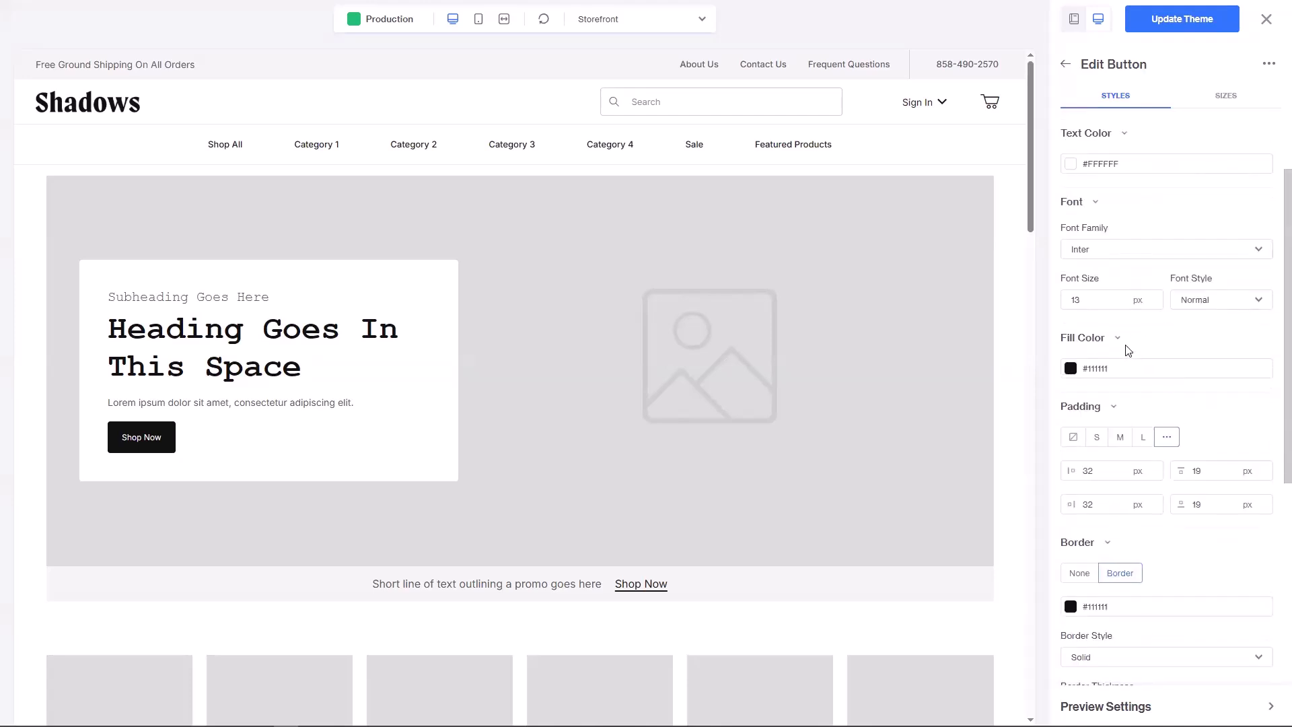
{"action": "scroll", "coordinate": [1128, 350], "scroll_direction": "up", "scroll_amount": 5}
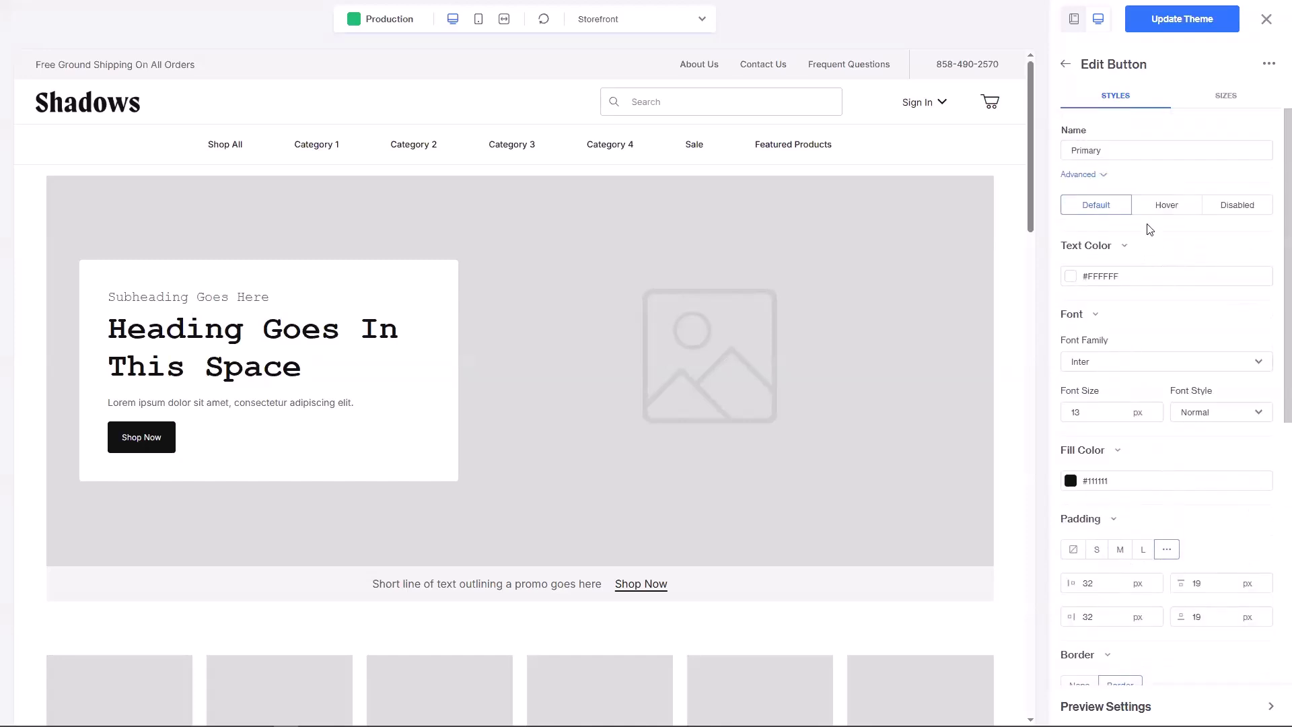
{"action": "left_click", "coordinate": [1153, 206]}
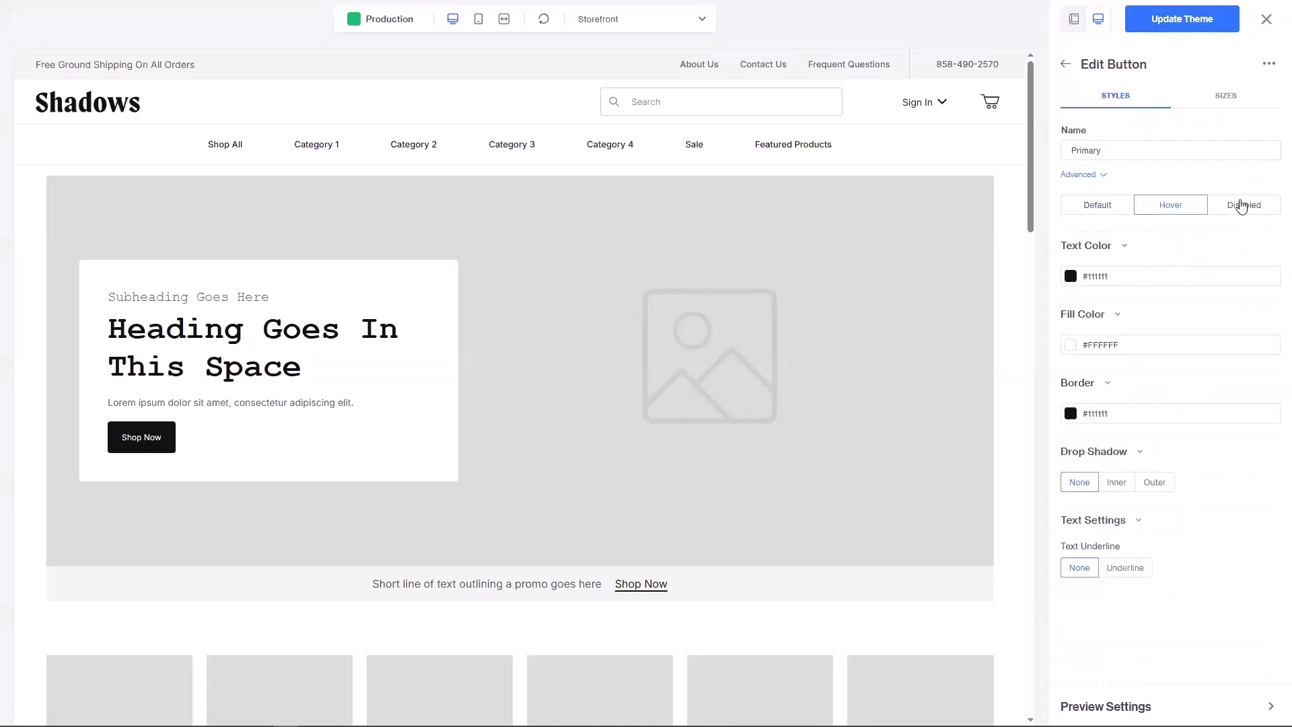
{"action": "left_click", "coordinate": [1242, 207]}
{"action": "left_click", "coordinate": [1083, 176]}
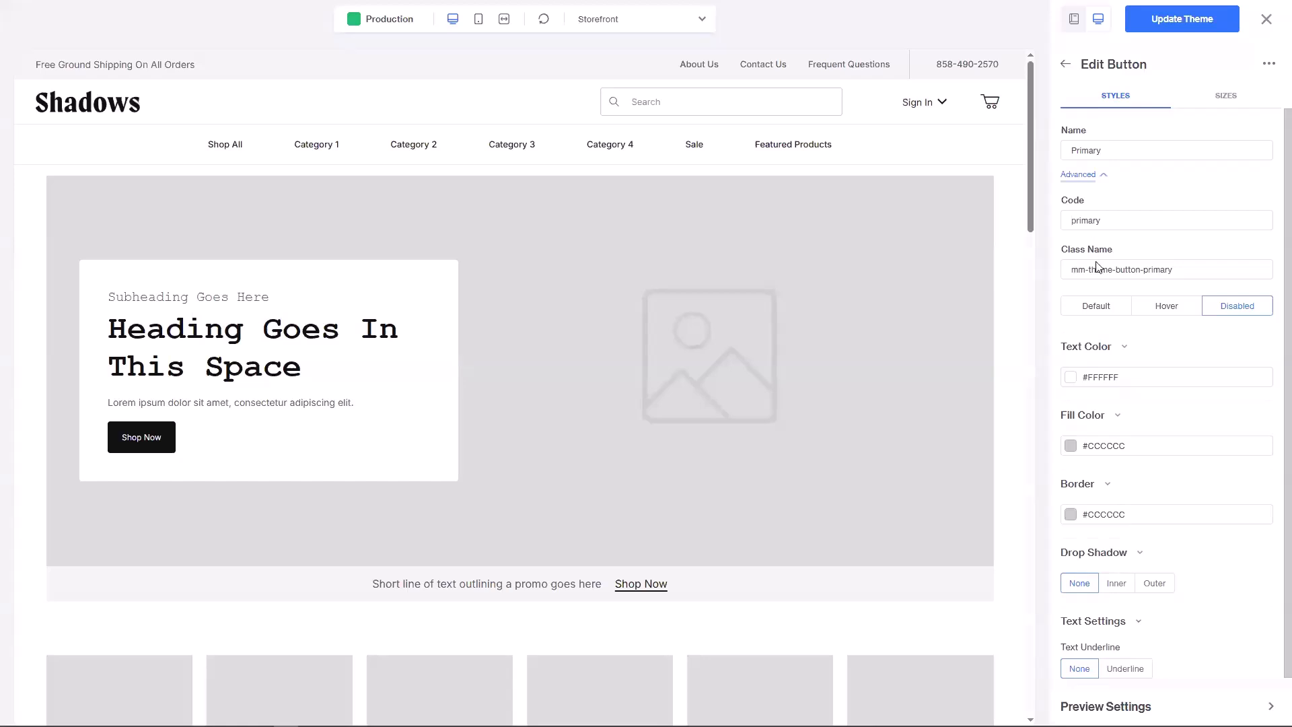
{"action": "left_click", "coordinate": [1209, 101]}
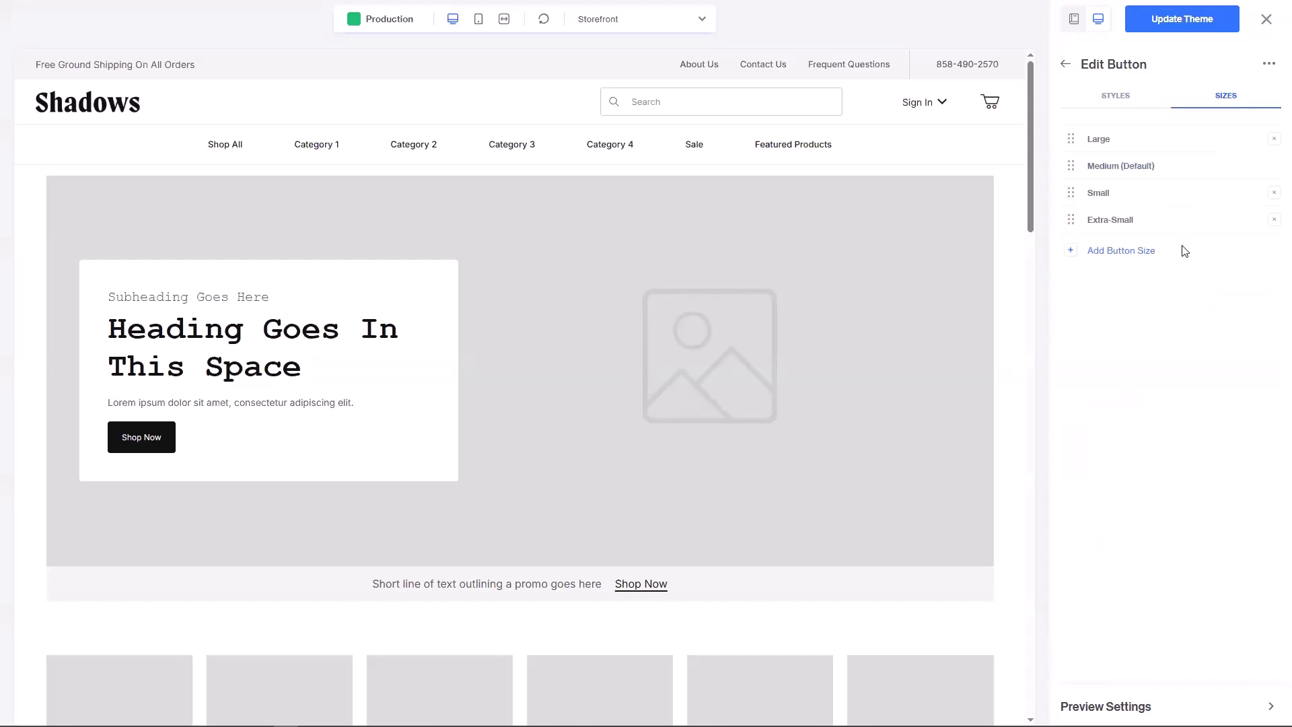
Step: Inspect the Large button size and its actions menu unchanged, then return to the Buttons style list
{"action": "left_click", "coordinate": [1107, 141]}
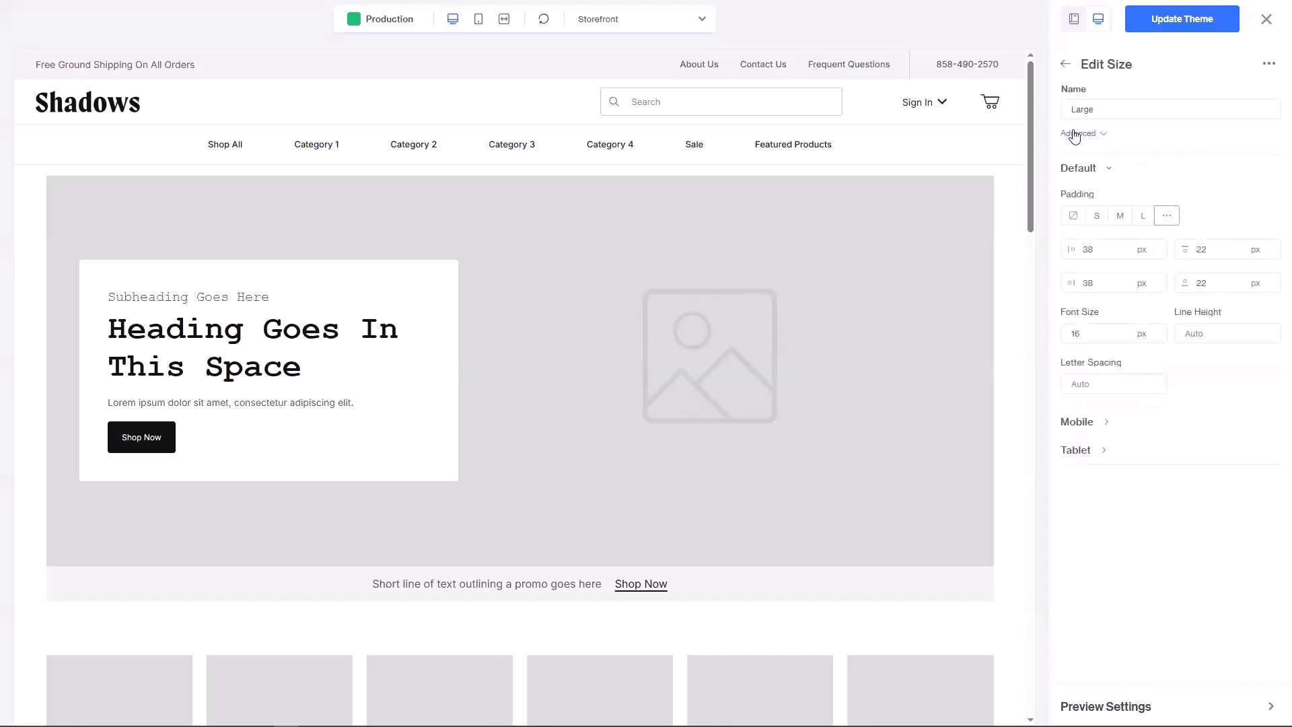
{"action": "left_click", "coordinate": [1269, 65]}
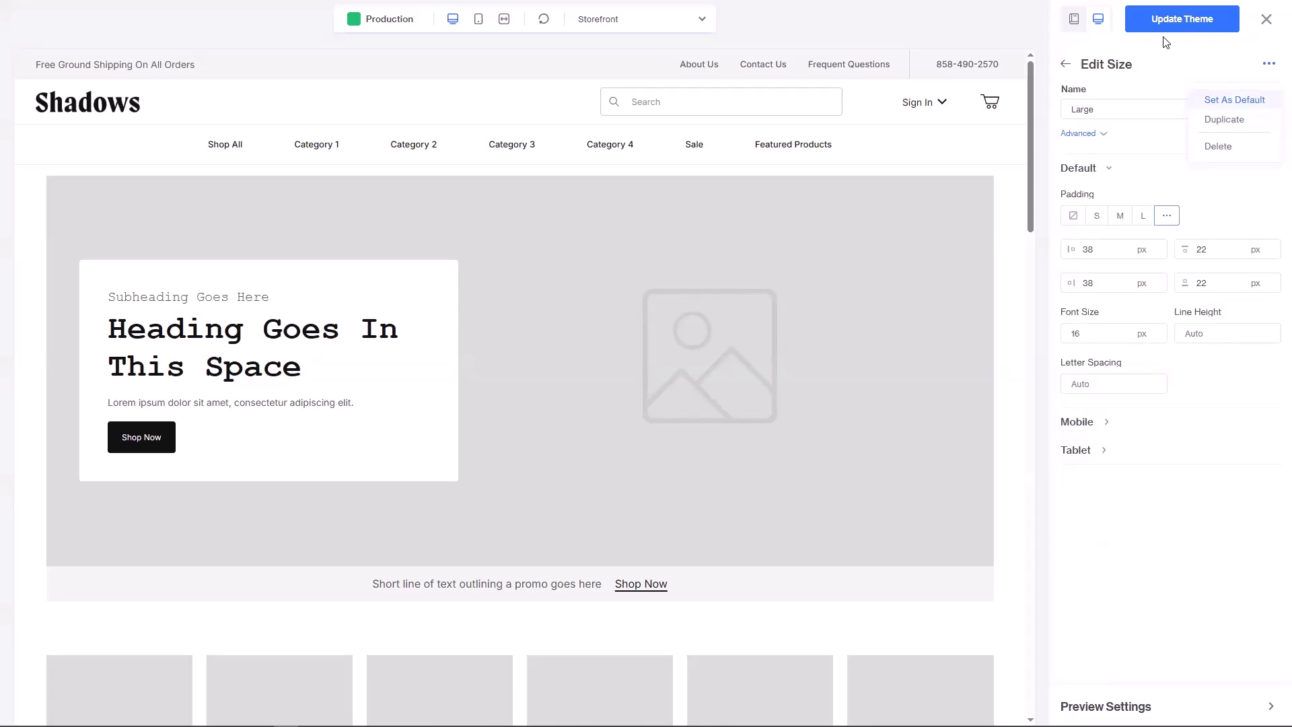
{"action": "left_click", "coordinate": [1063, 65]}
{"action": "left_click", "coordinate": [1065, 67]}
{"action": "left_click", "coordinate": [1065, 70]}
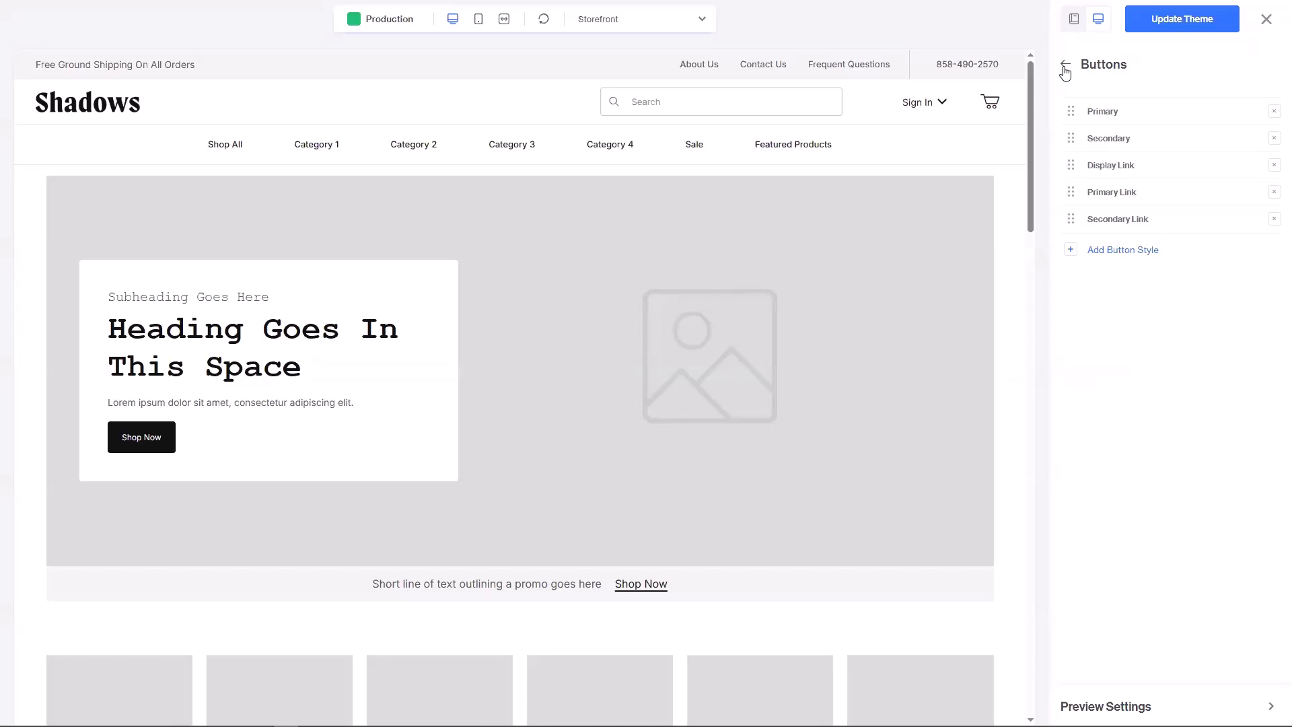
Step: Discard the theme edits, then revert the One Across heading text styles' Theme Mode to legacy
{"action": "left_click", "coordinate": [1267, 19]}
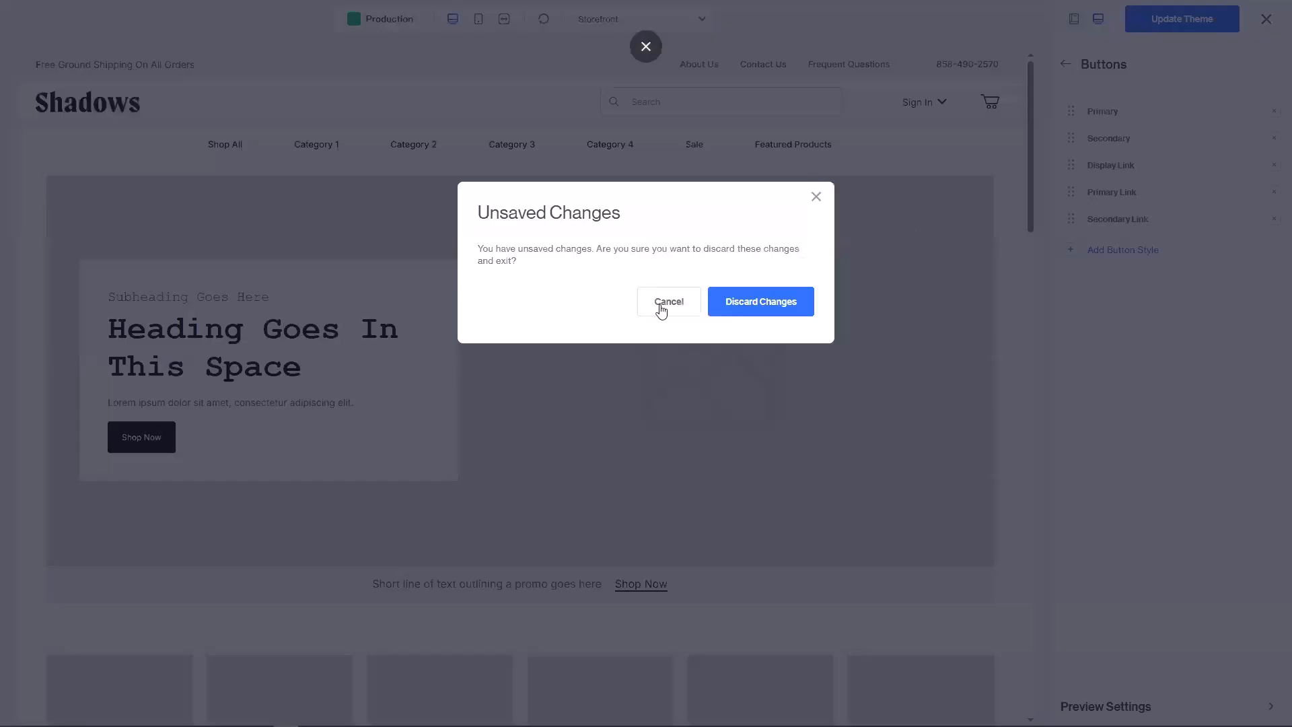
{"action": "left_click", "coordinate": [757, 301]}
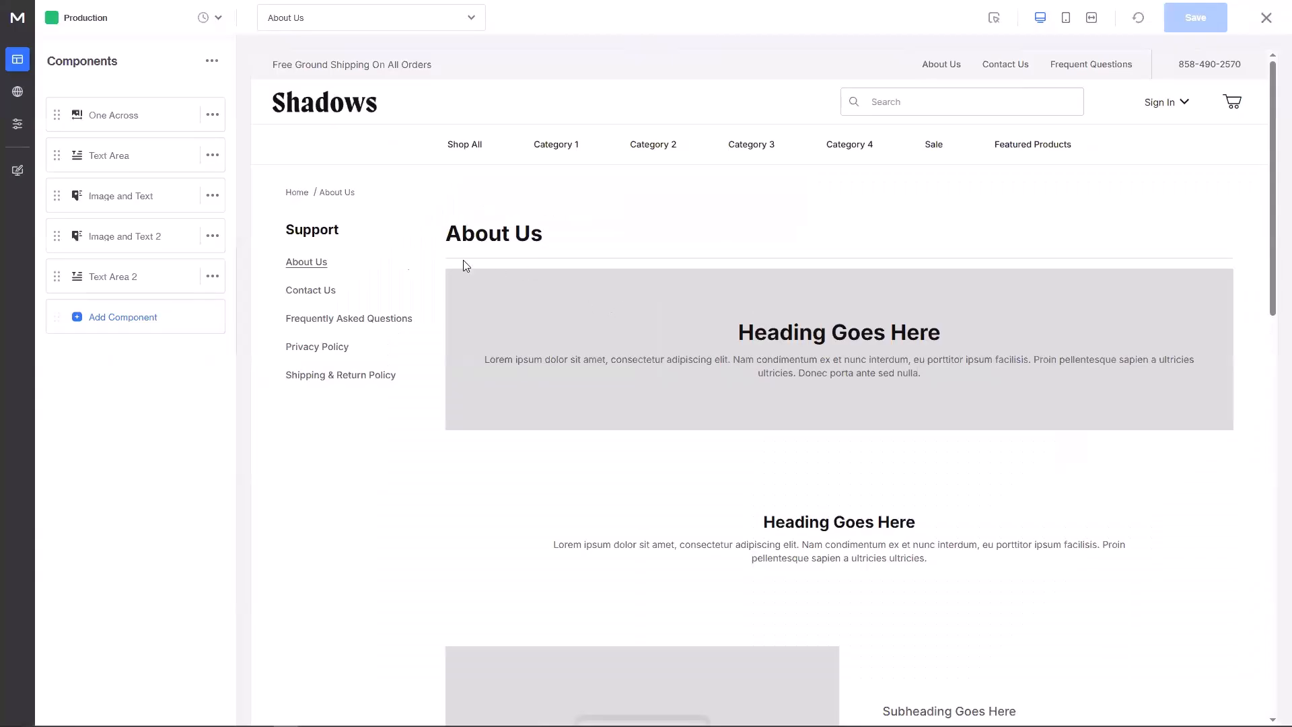
{"action": "left_click", "coordinate": [116, 119]}
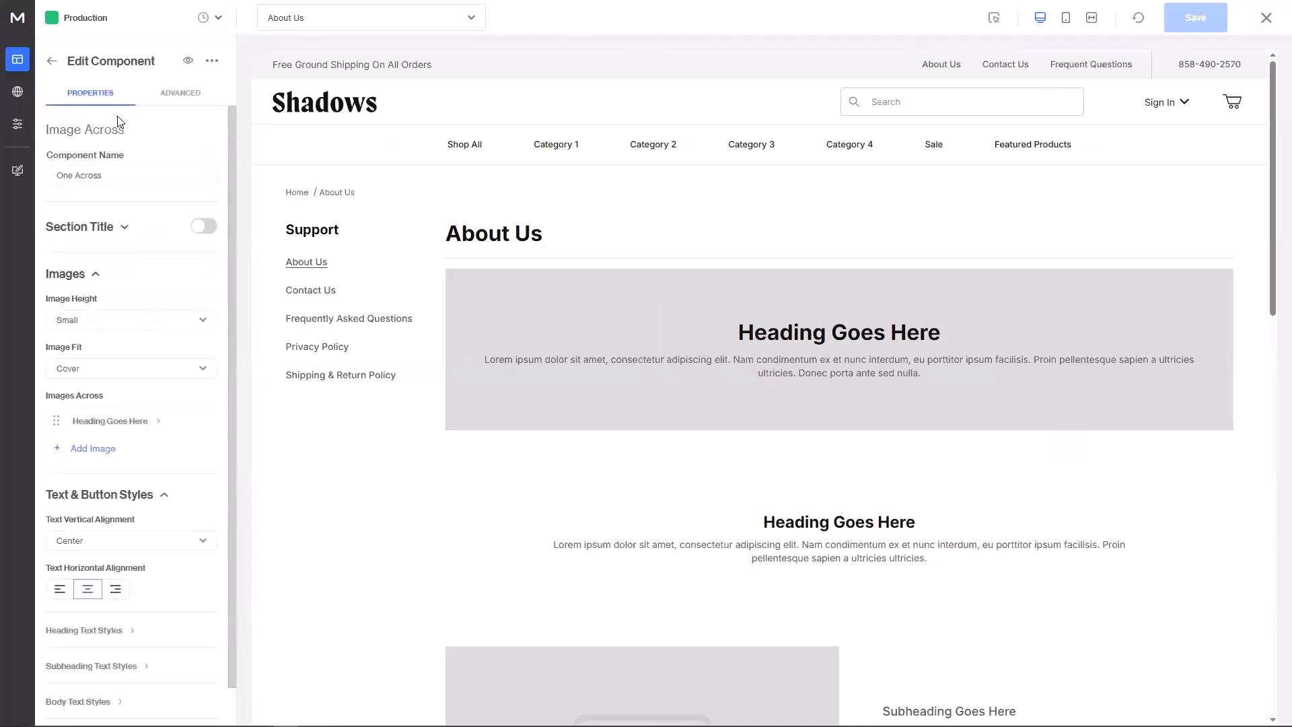
{"action": "scroll", "coordinate": [124, 377], "scroll_direction": "down", "scroll_amount": 2}
{"action": "left_click", "coordinate": [87, 589]}
{"action": "scroll", "coordinate": [121, 557], "scroll_direction": "down", "scroll_amount": 3}
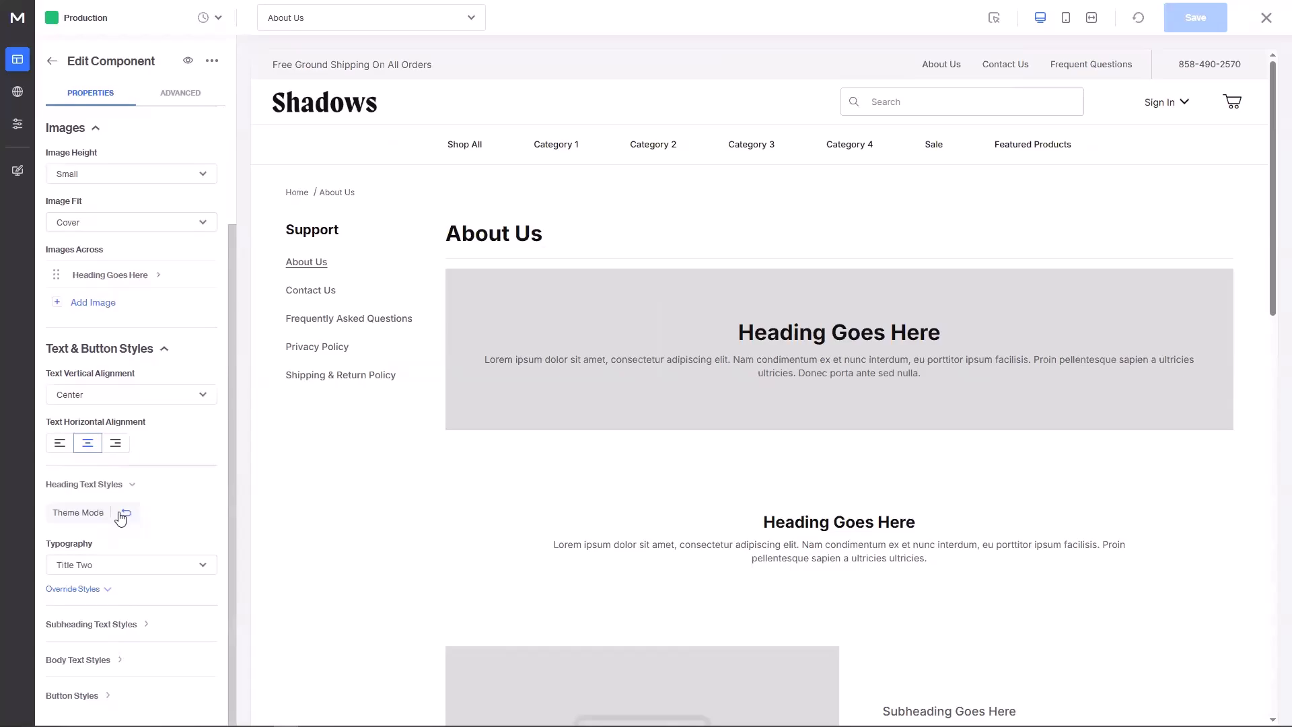
{"action": "left_click", "coordinate": [125, 512]}
Step: Confirm legacy mode and review the Default heading style, font family, size and color settings
{"action": "left_click", "coordinate": [719, 296]}
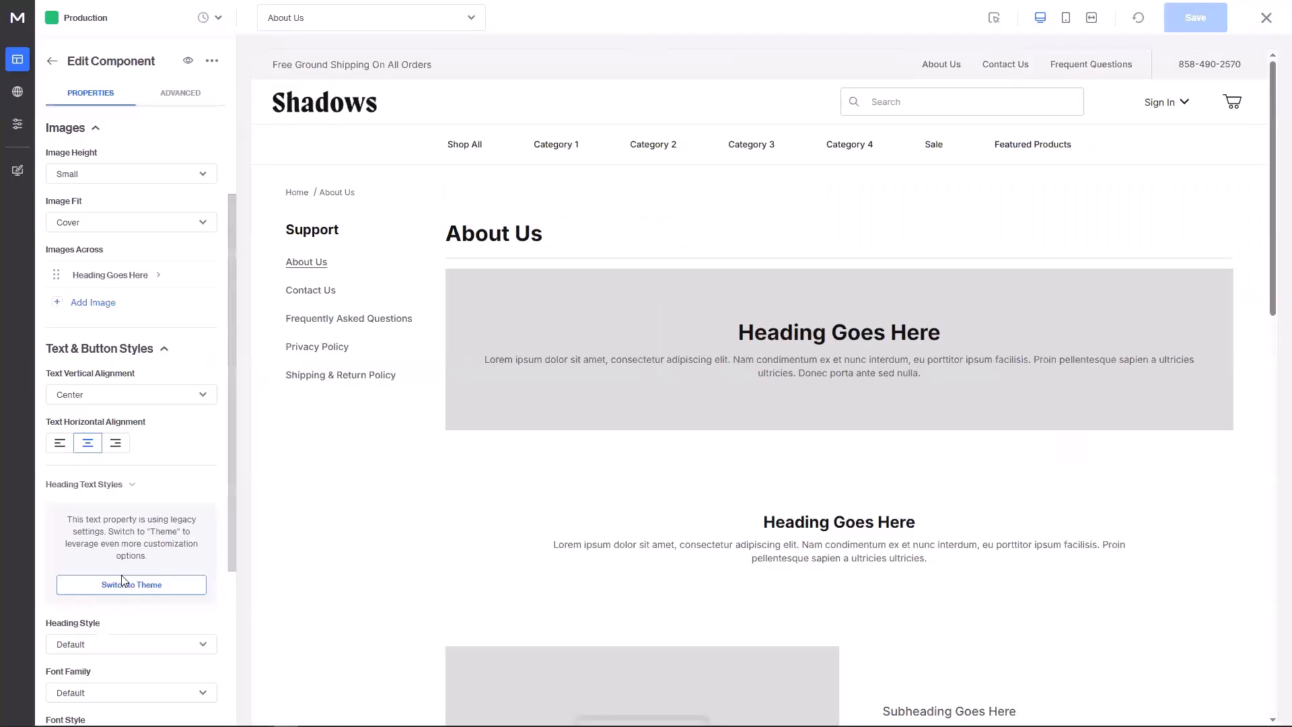
{"action": "scroll", "coordinate": [170, 485], "scroll_direction": "down", "scroll_amount": 5}
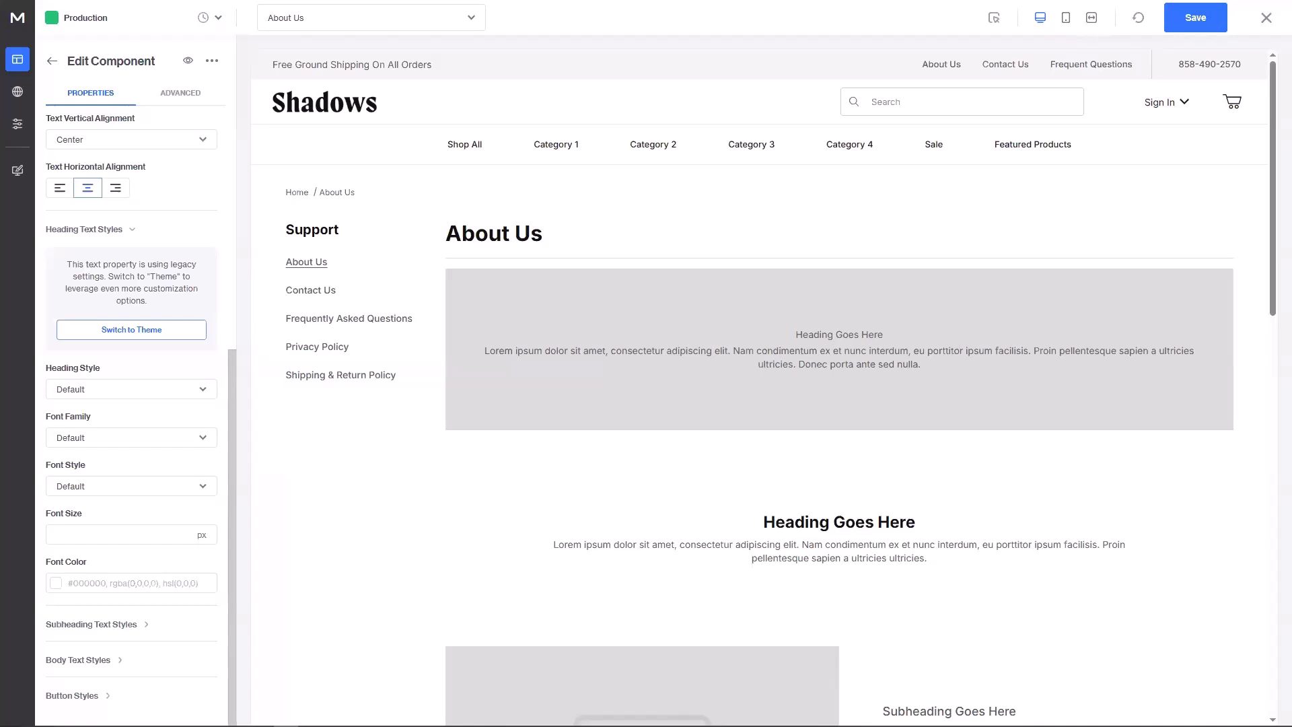
Step: Discard the About Us page edits and start a new font under Advanced > Resources > Fonts
{"action": "left_click", "coordinate": [1265, 18]}
{"action": "left_click", "coordinate": [755, 298]}
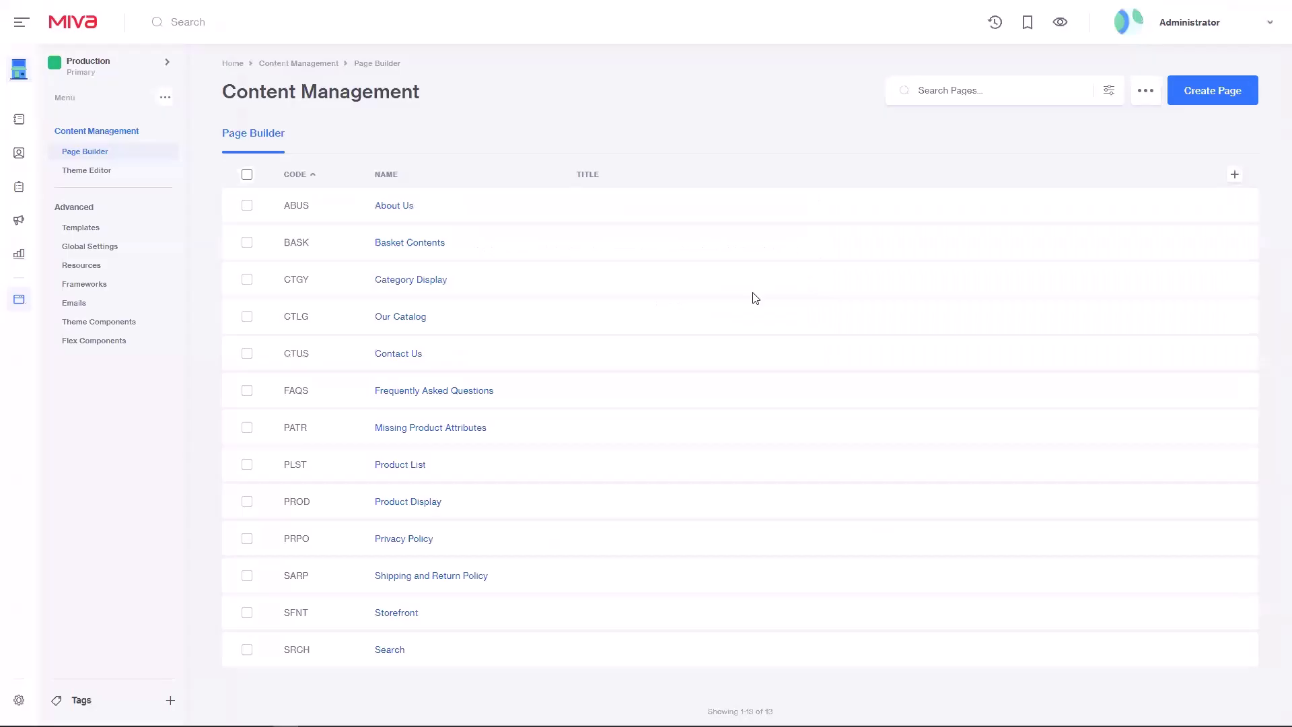
{"action": "left_click", "coordinate": [91, 269]}
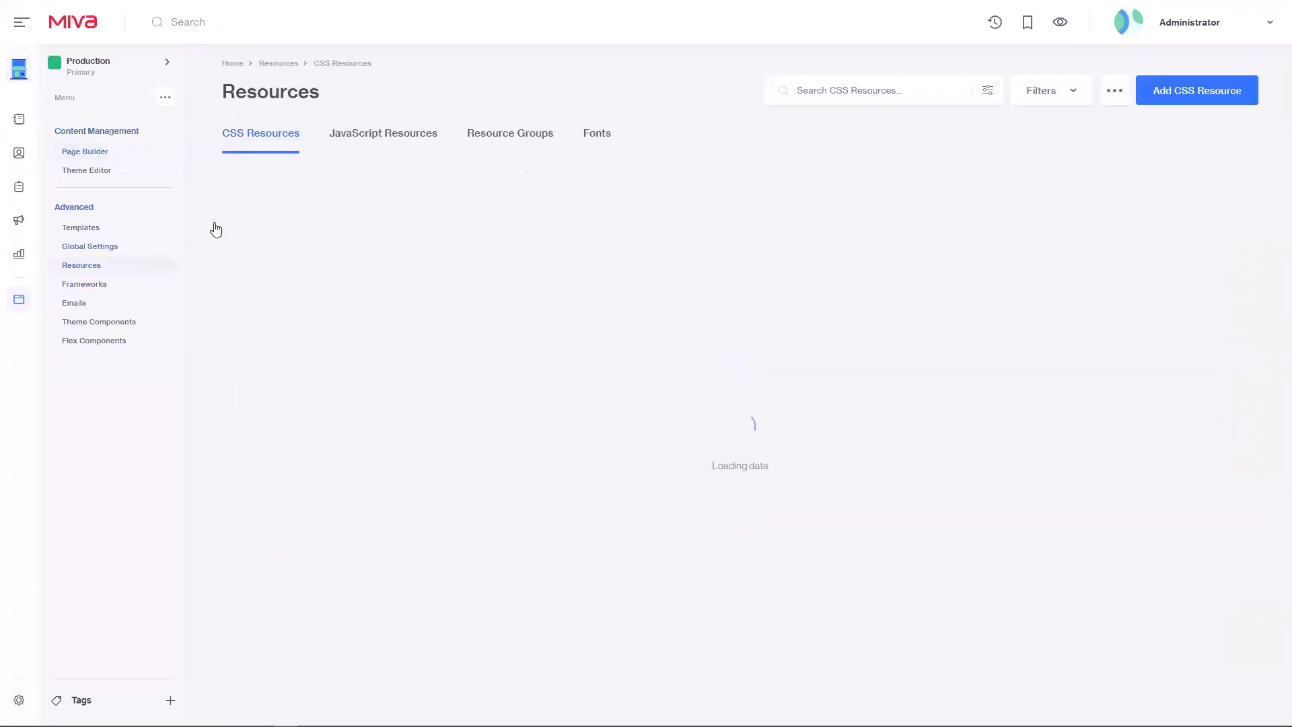
{"action": "left_click", "coordinate": [602, 133]}
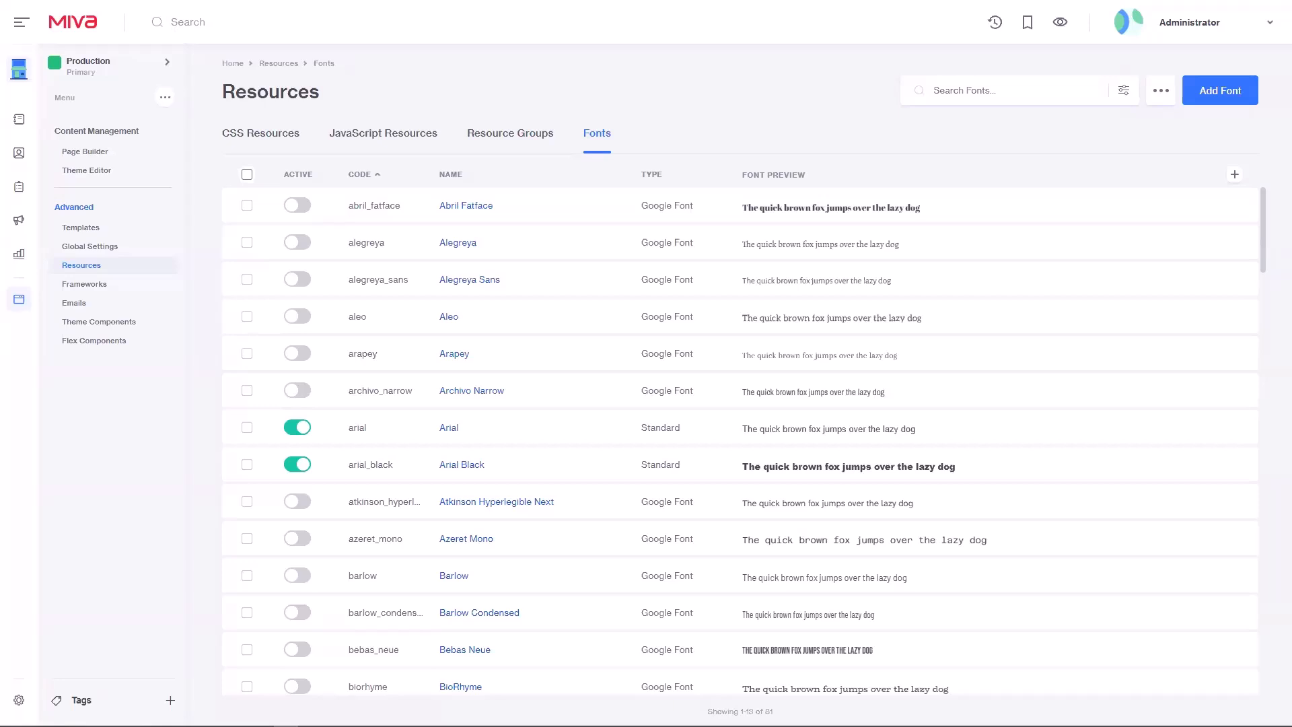
{"action": "left_click", "coordinate": [1215, 99]}
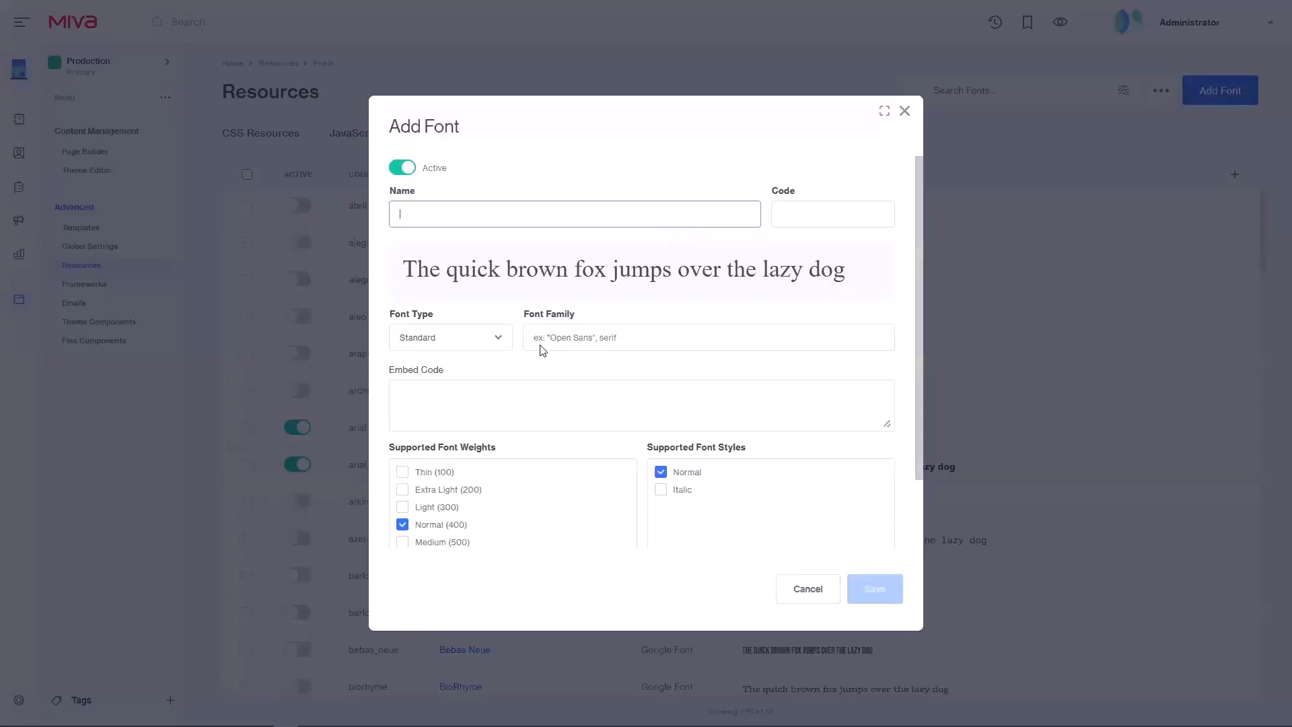
{"action": "left_click", "coordinate": [441, 344]}
{"action": "left_click", "coordinate": [438, 396]}
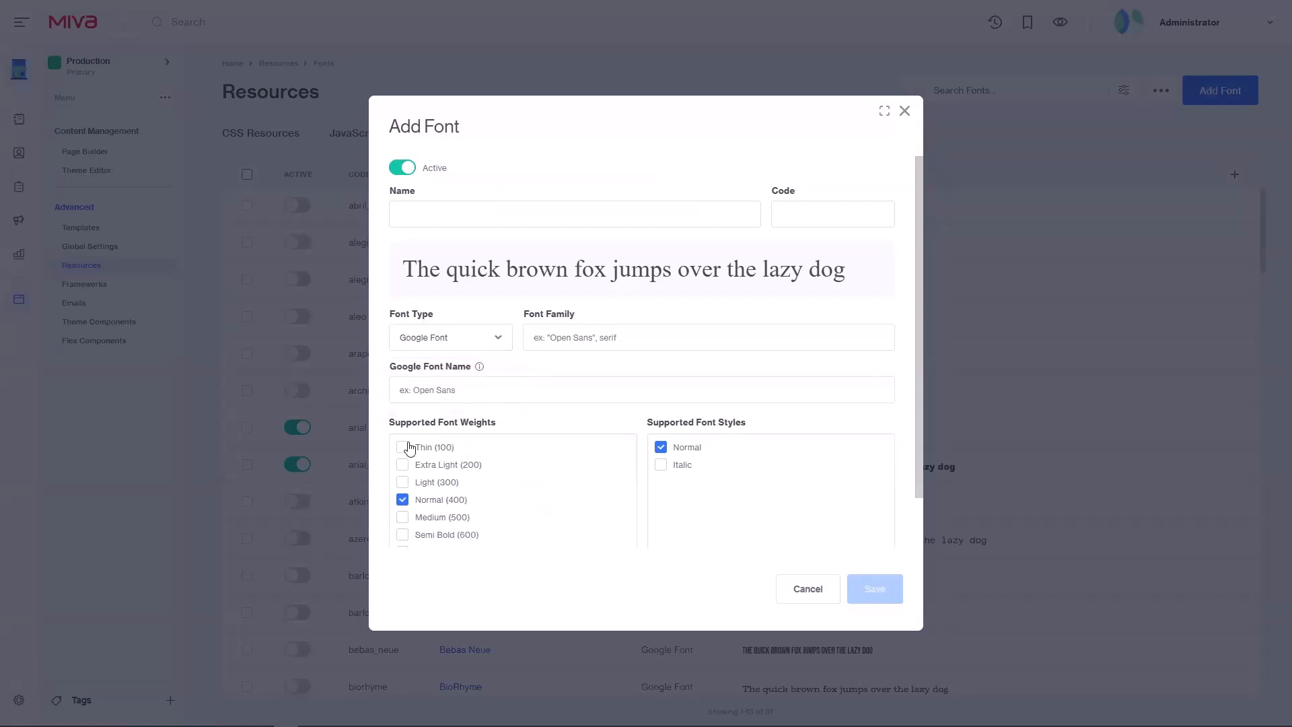
{"action": "left_click", "coordinate": [442, 342]}
{"action": "left_click", "coordinate": [440, 381]}
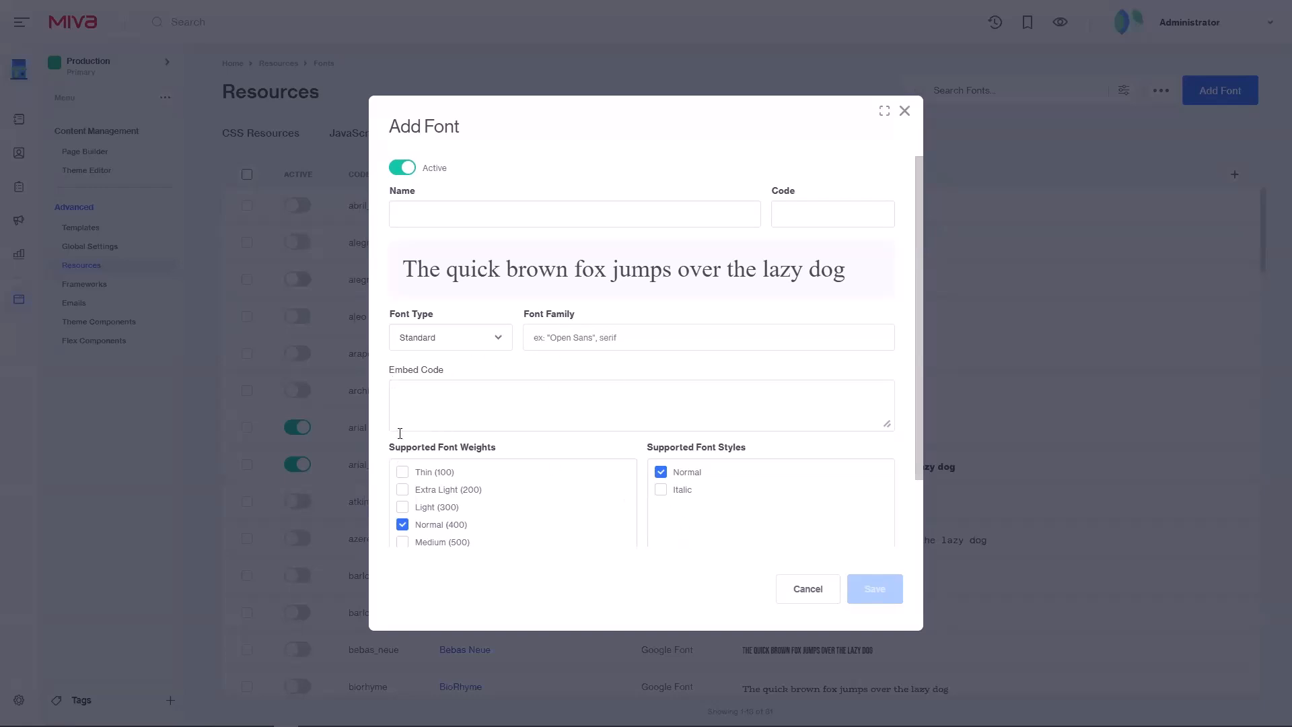
Step: Cancel the new font, inspect the Typography heading Font Family choices, then leave the Theme Editor
{"action": "left_click", "coordinate": [808, 589]}
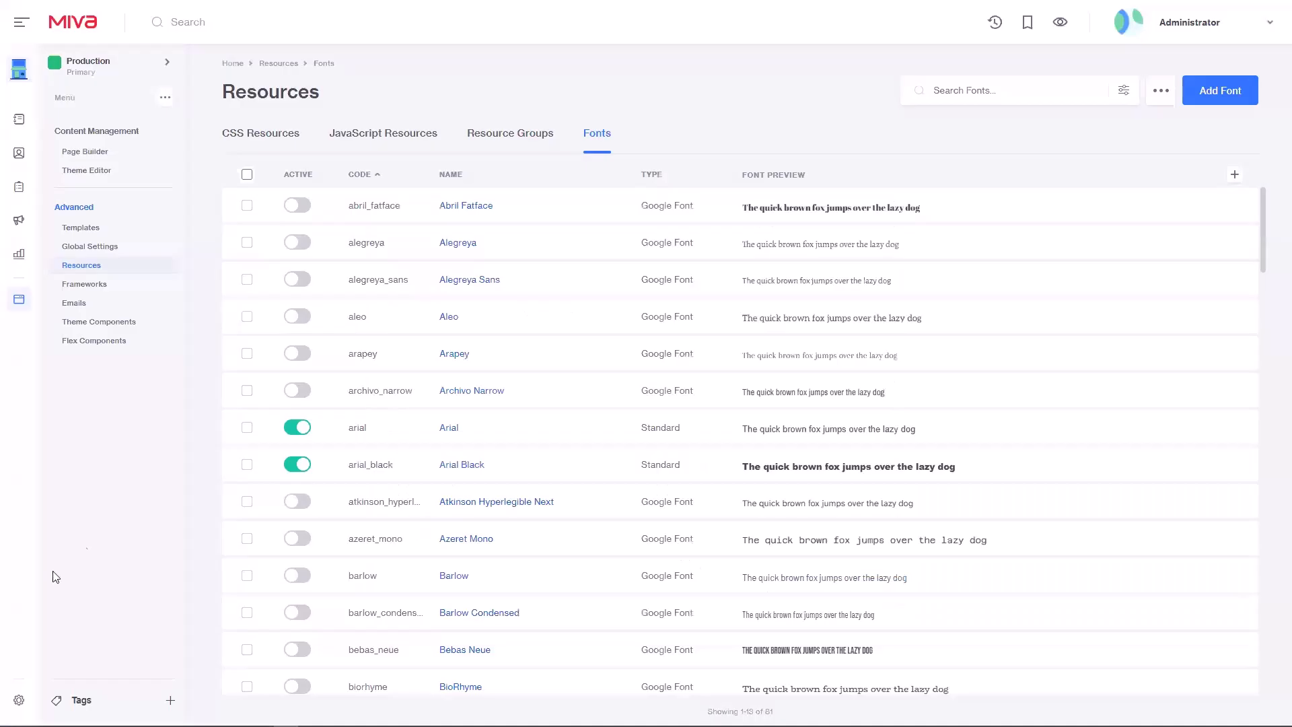
{"action": "left_click", "coordinate": [103, 174]}
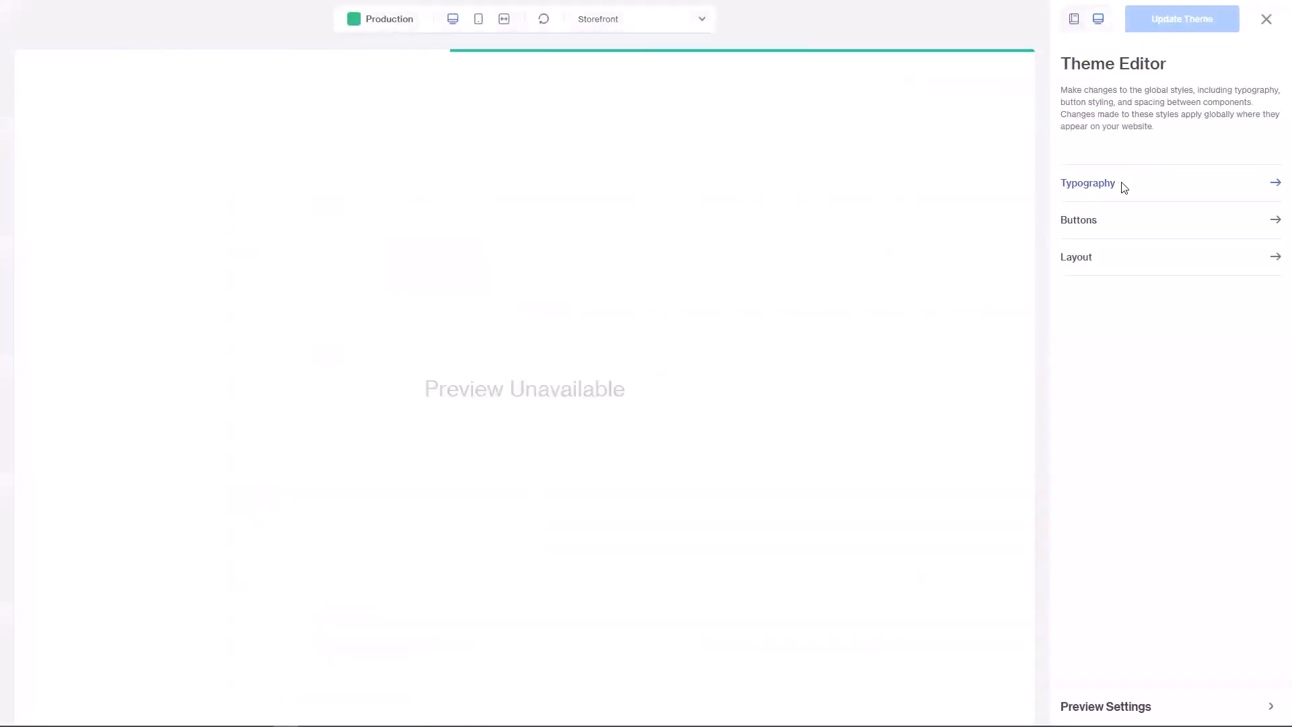
{"action": "left_click", "coordinate": [1122, 187]}
{"action": "left_click", "coordinate": [1124, 165]}
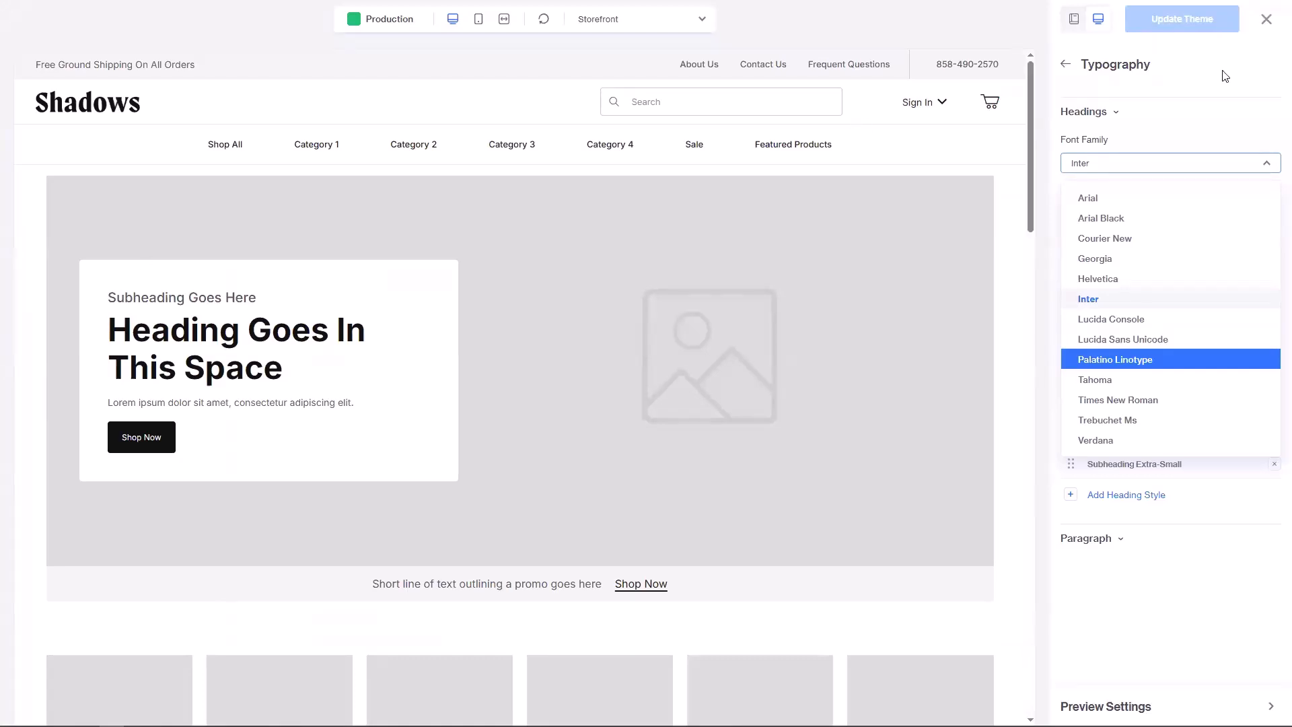
{"action": "left_click", "coordinate": [1258, 20]}
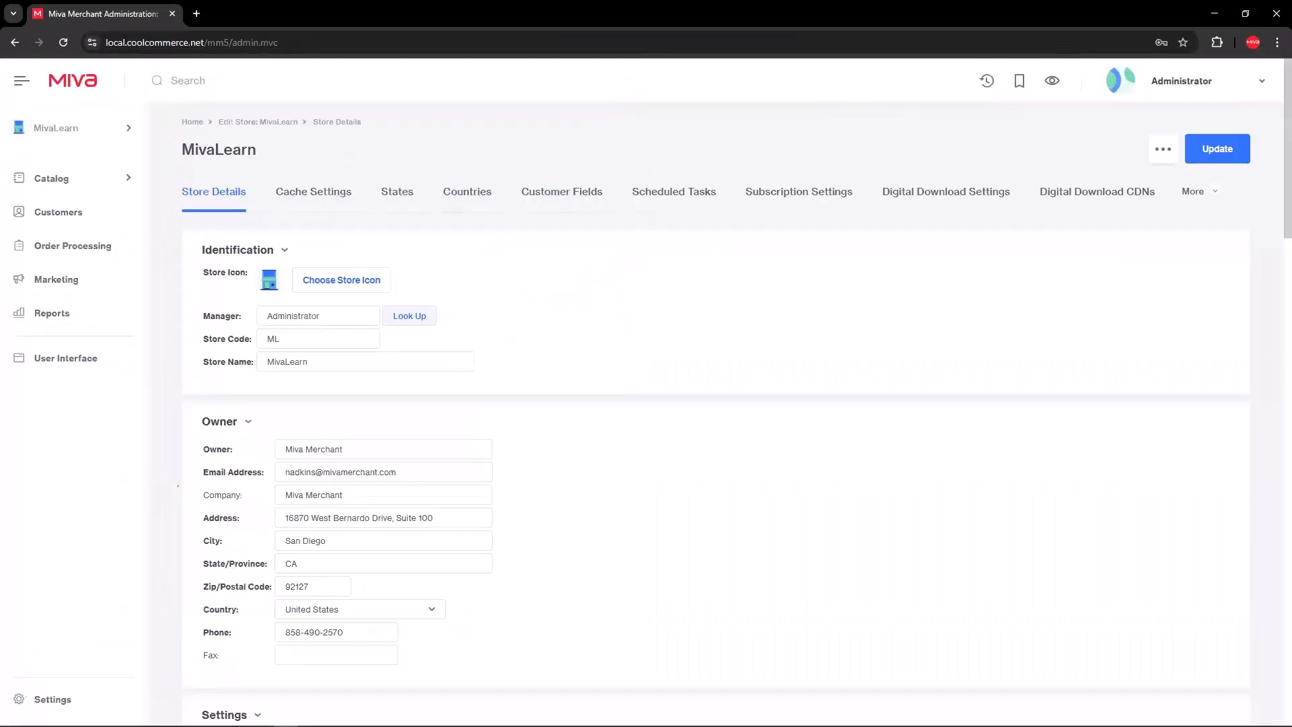
Step: Make the browser full screen and open a blank Add Scheduled Task form, leaving queue at 1
{"action": "left_click", "coordinate": [1277, 42]}
{"action": "left_click", "coordinate": [1273, 312]}
{"action": "left_click", "coordinate": [683, 133]}
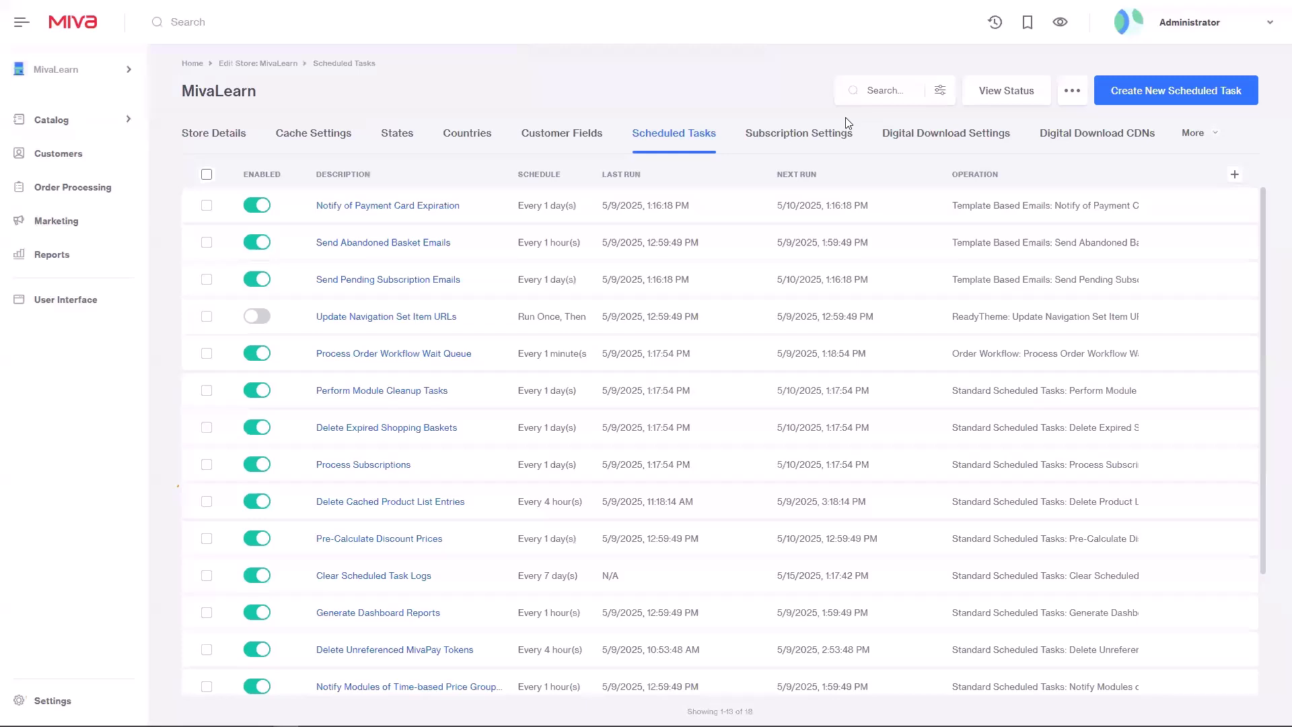
{"action": "left_click", "coordinate": [1129, 101]}
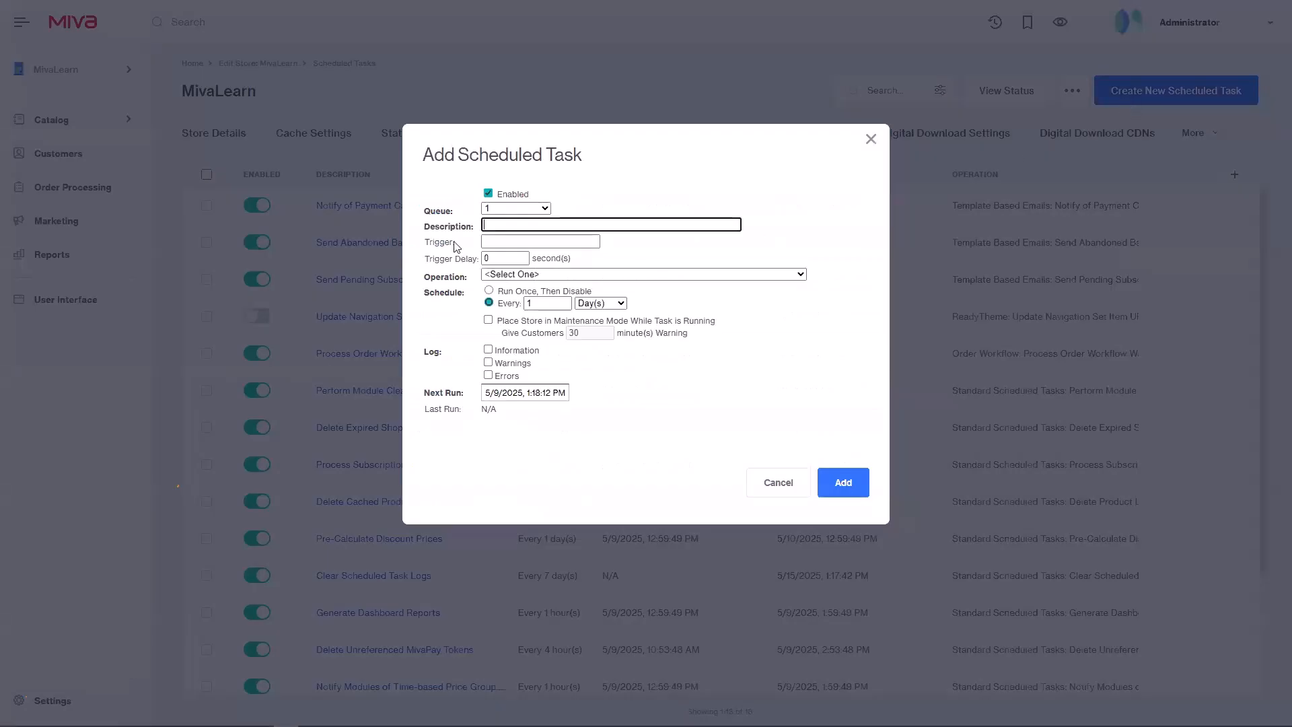
{"action": "left_click", "coordinate": [492, 214]}
{"action": "left_click", "coordinate": [452, 209]}
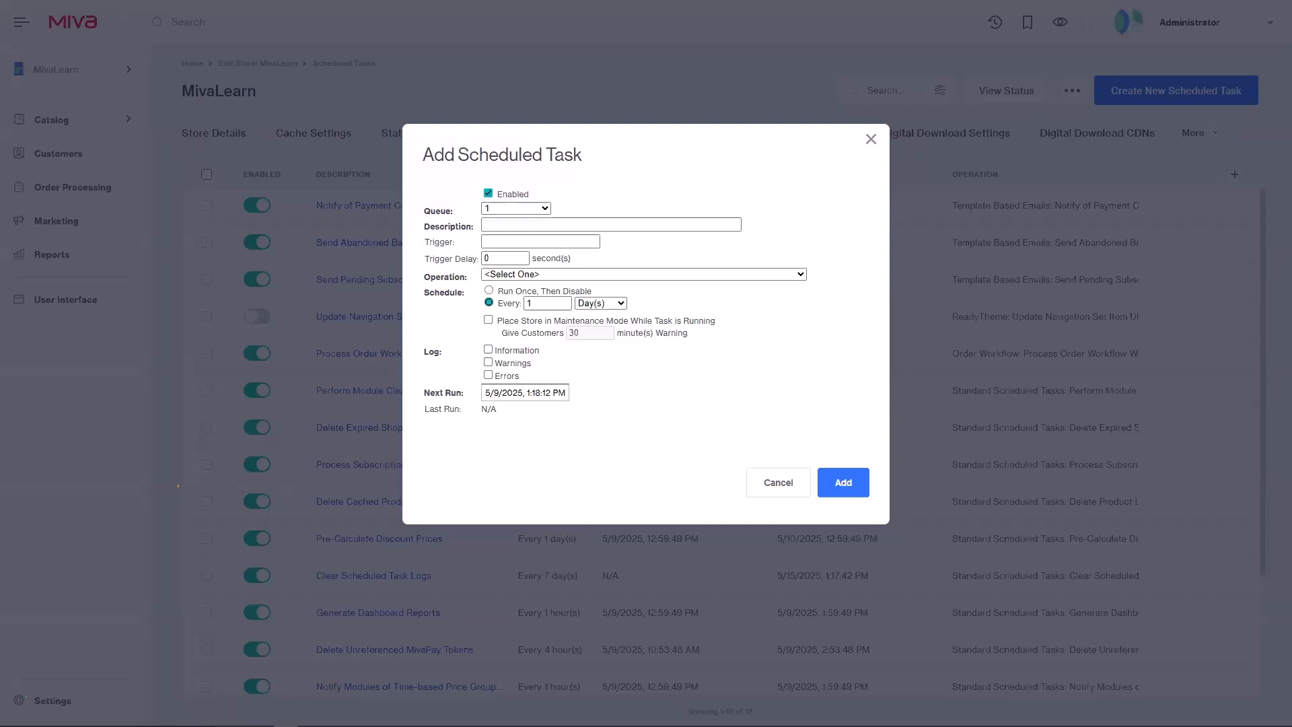
Step: Cancel the new task, view the task queues' execution status report, then close it
{"action": "left_click", "coordinate": [778, 477]}
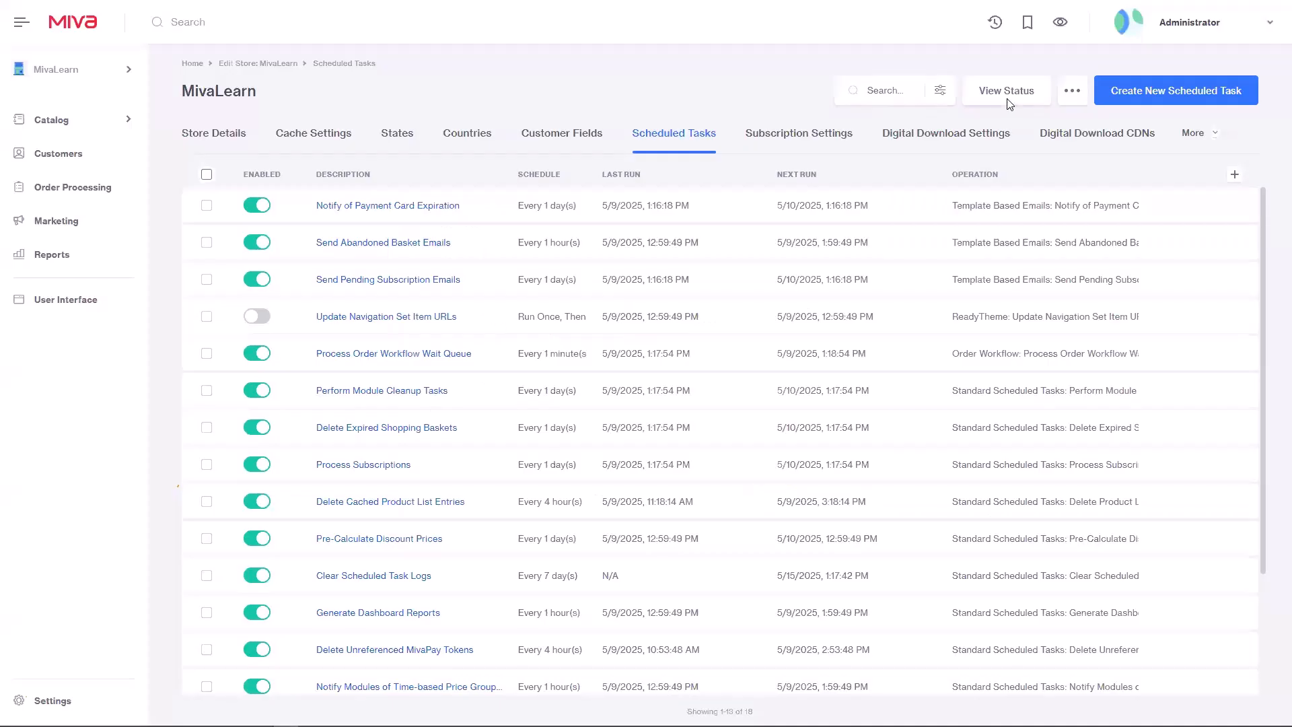
{"action": "left_click", "coordinate": [1072, 93]}
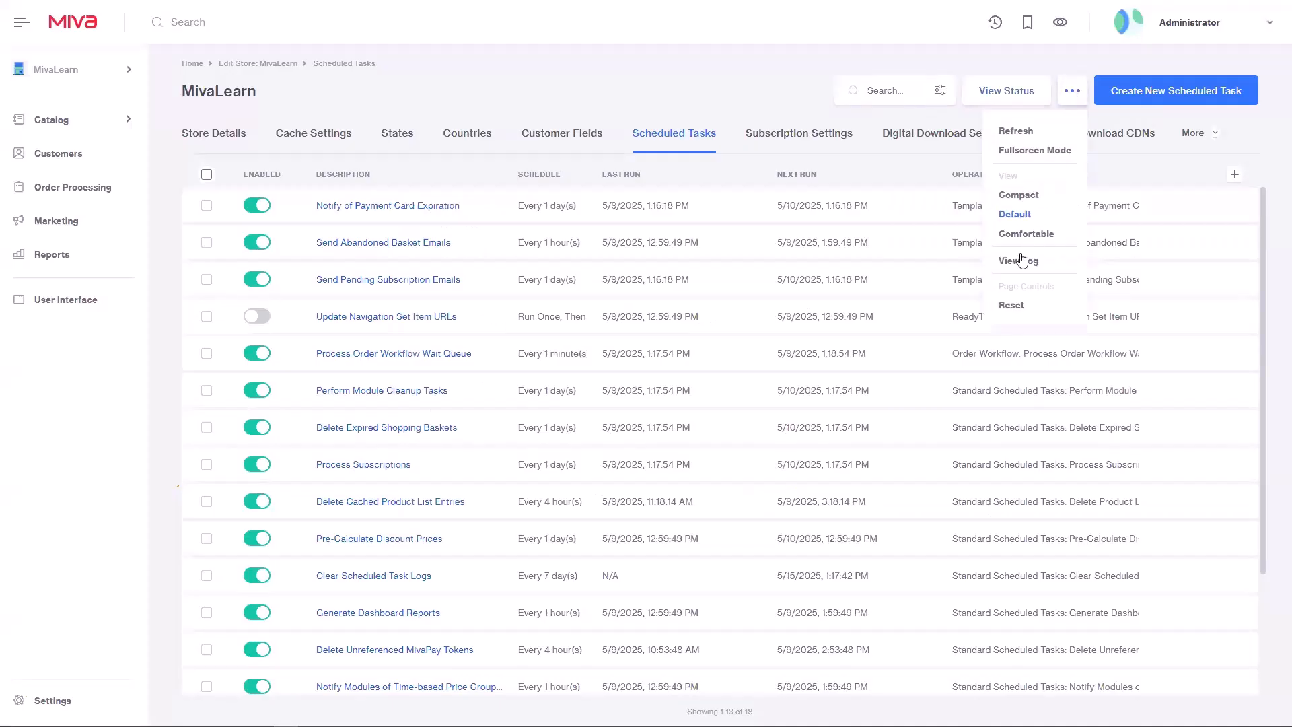
{"action": "left_click", "coordinate": [1009, 91]}
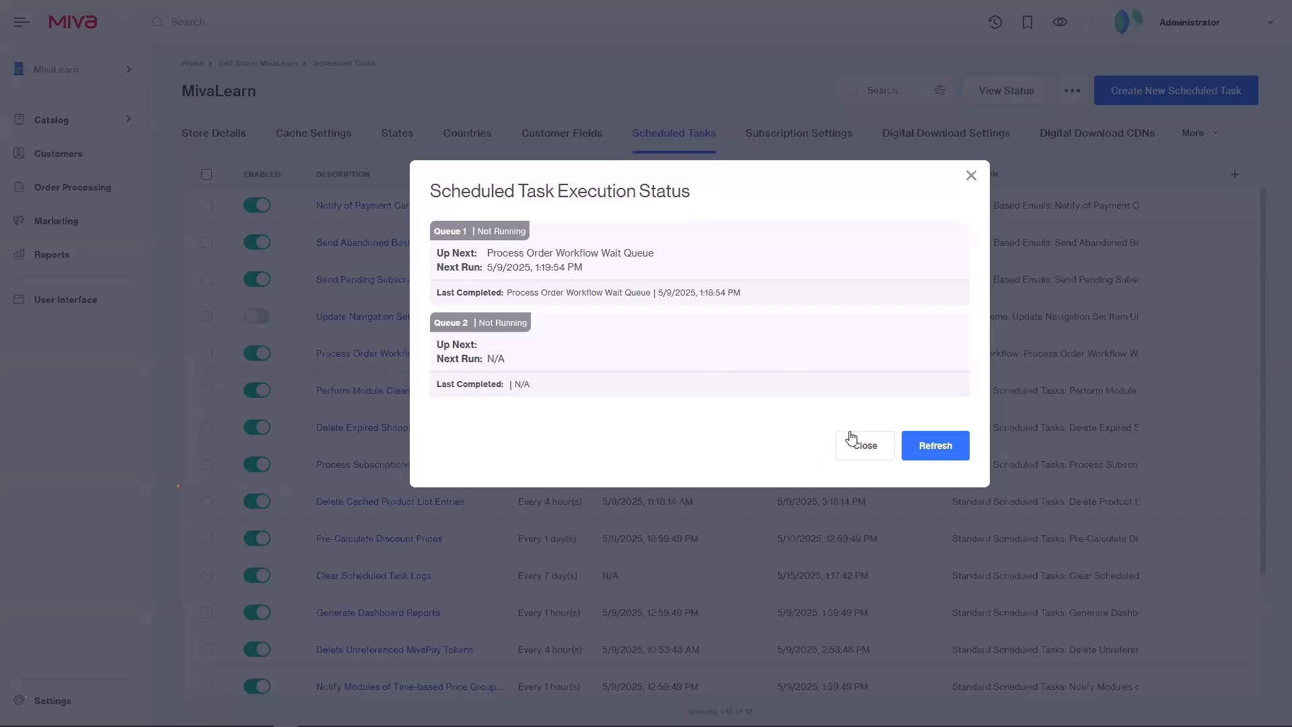
{"action": "left_click", "coordinate": [855, 448]}
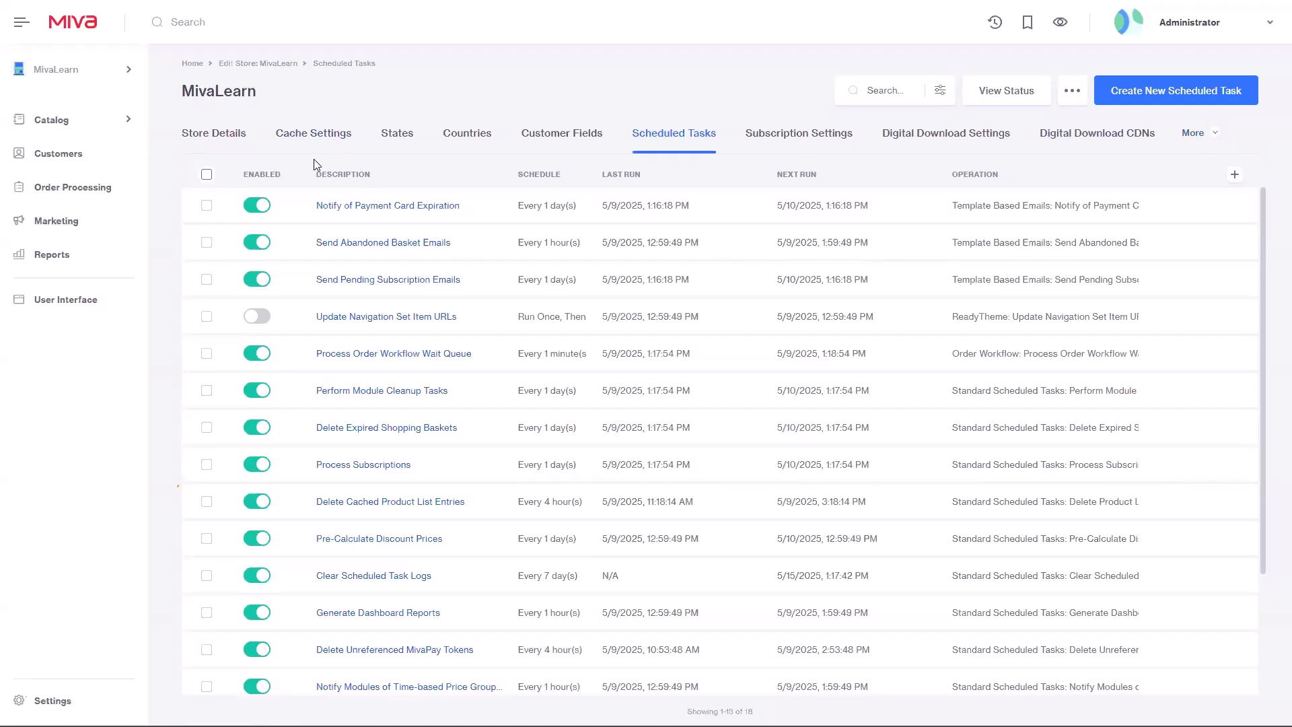
Step: Use the Miva logo to reach the home dashboard with its welcome banner and statistics
{"action": "left_click", "coordinate": [81, 26]}
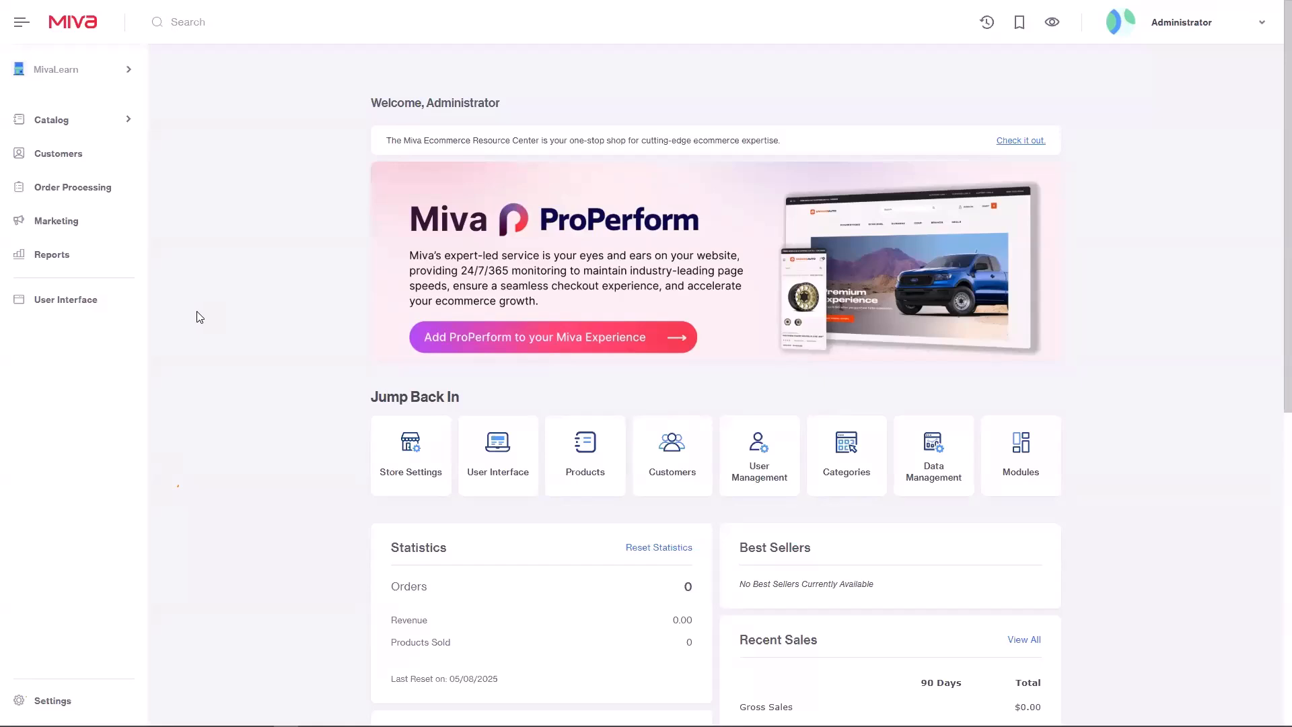
Step: Zoom the browser to 110% and show the Catalog Products list of 115,402 products
{"action": "key", "text": "ctrl+plus"}
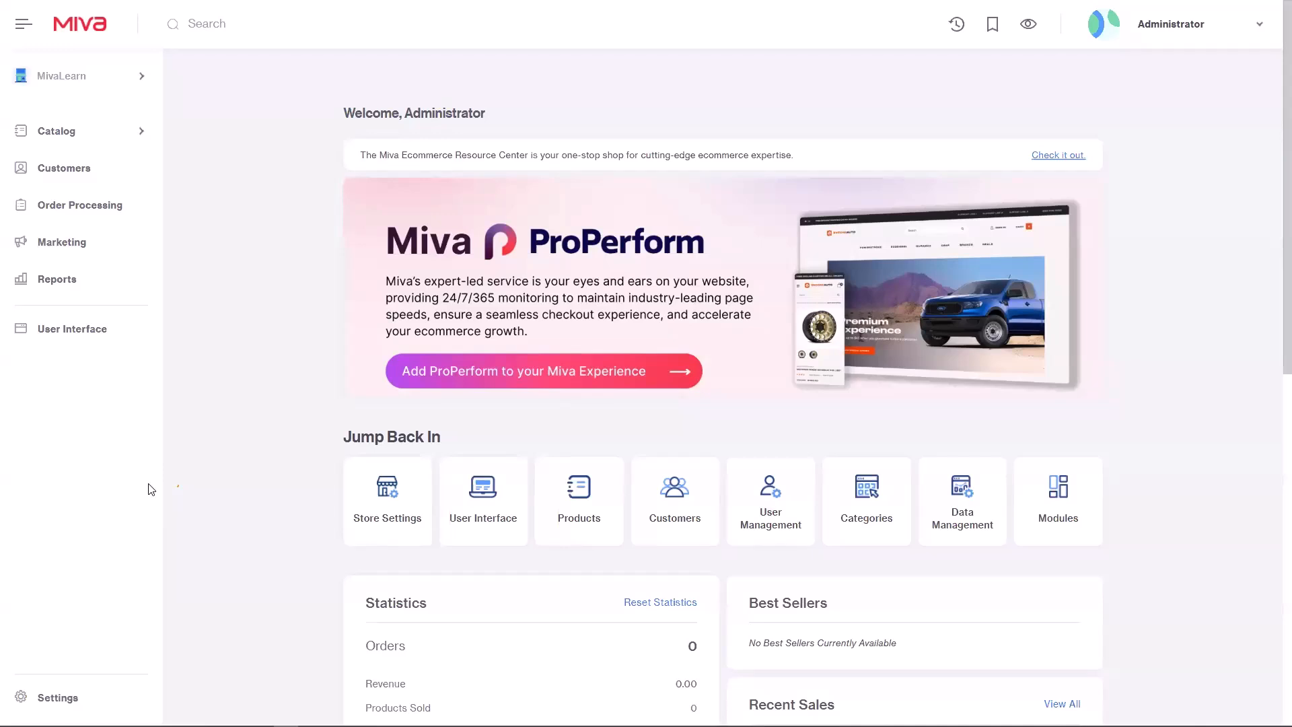
{"action": "left_click", "coordinate": [79, 204]}
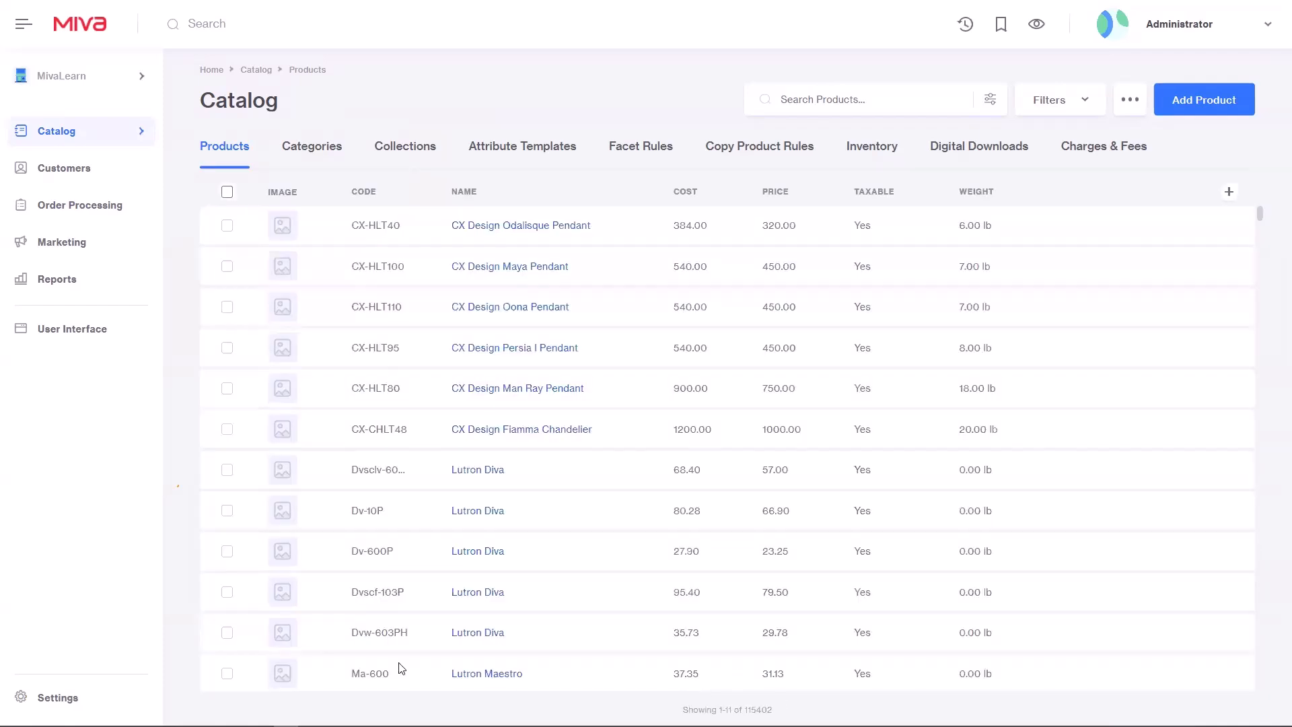
Step: Go to User Interface > Global Settings > Search Settings, where AI Product Search Index is Disabled
{"action": "left_click", "coordinate": [86, 333]}
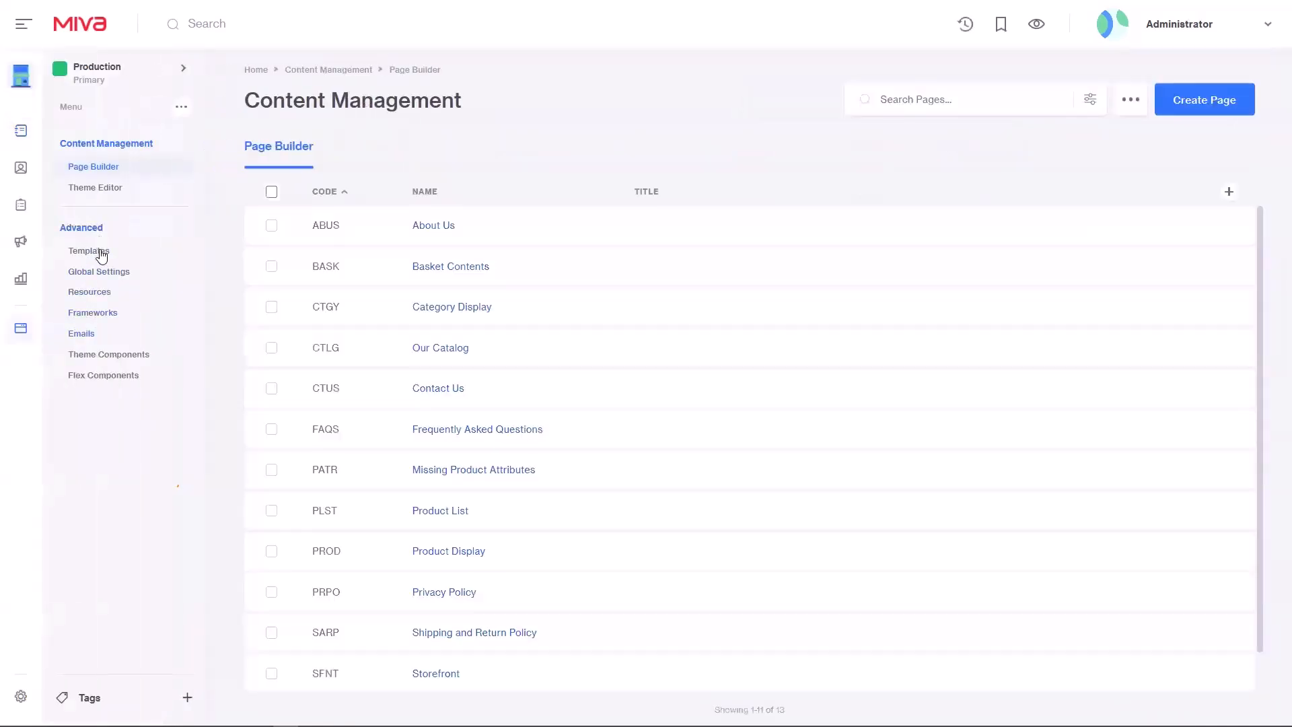
{"action": "left_click", "coordinate": [101, 274]}
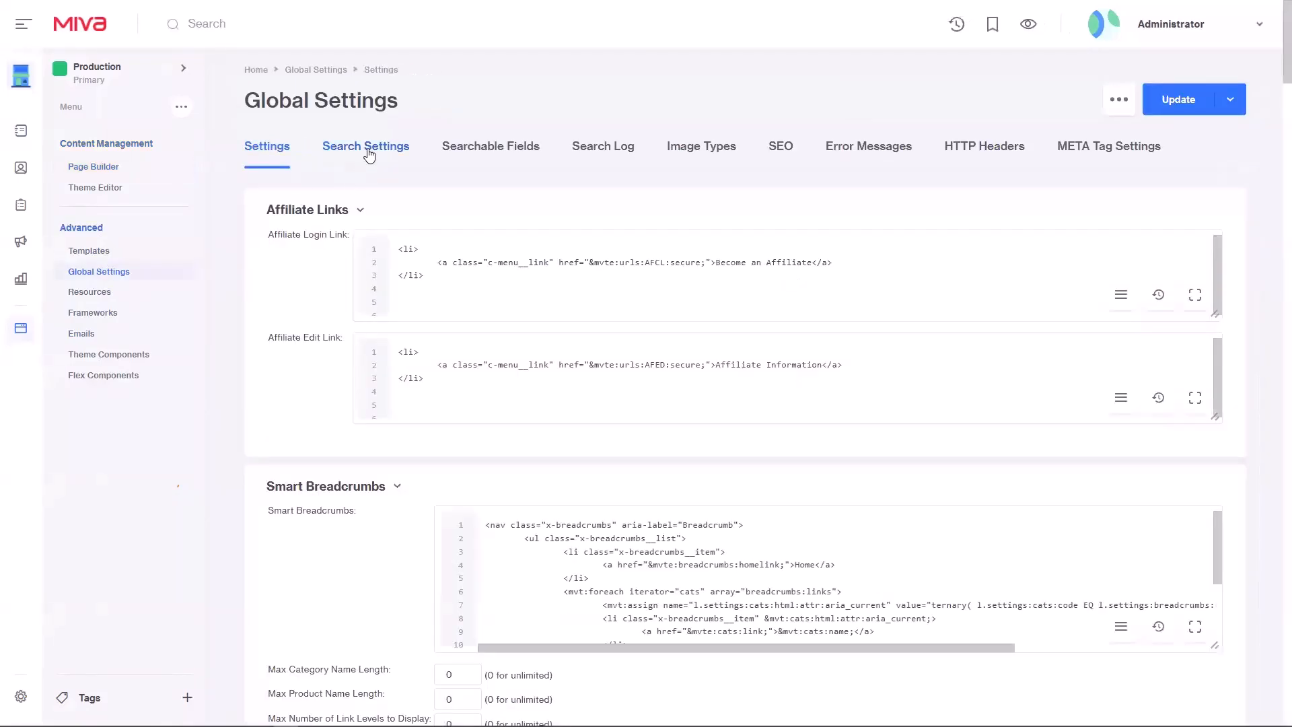
{"action": "left_click", "coordinate": [369, 155]}
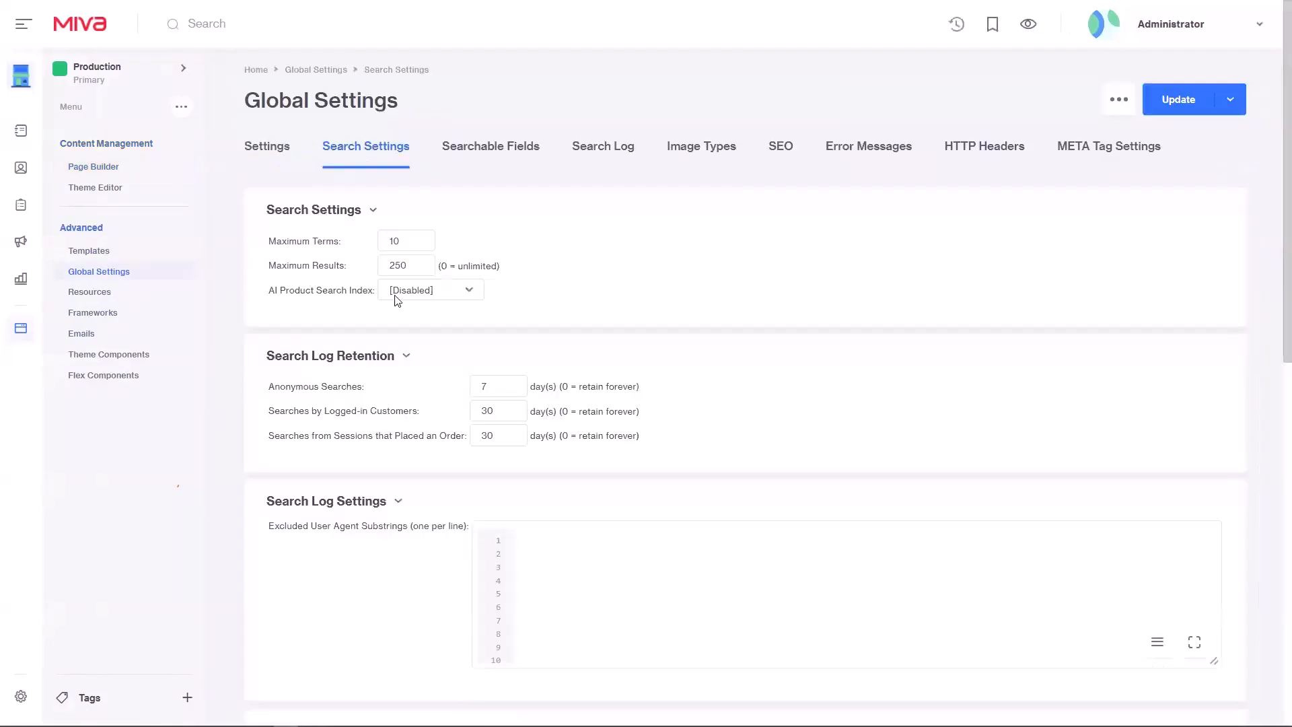
Step: Save product-index-2 as the AI Product Search Index, then view the Searchable Fields list
{"action": "left_click", "coordinate": [449, 296]}
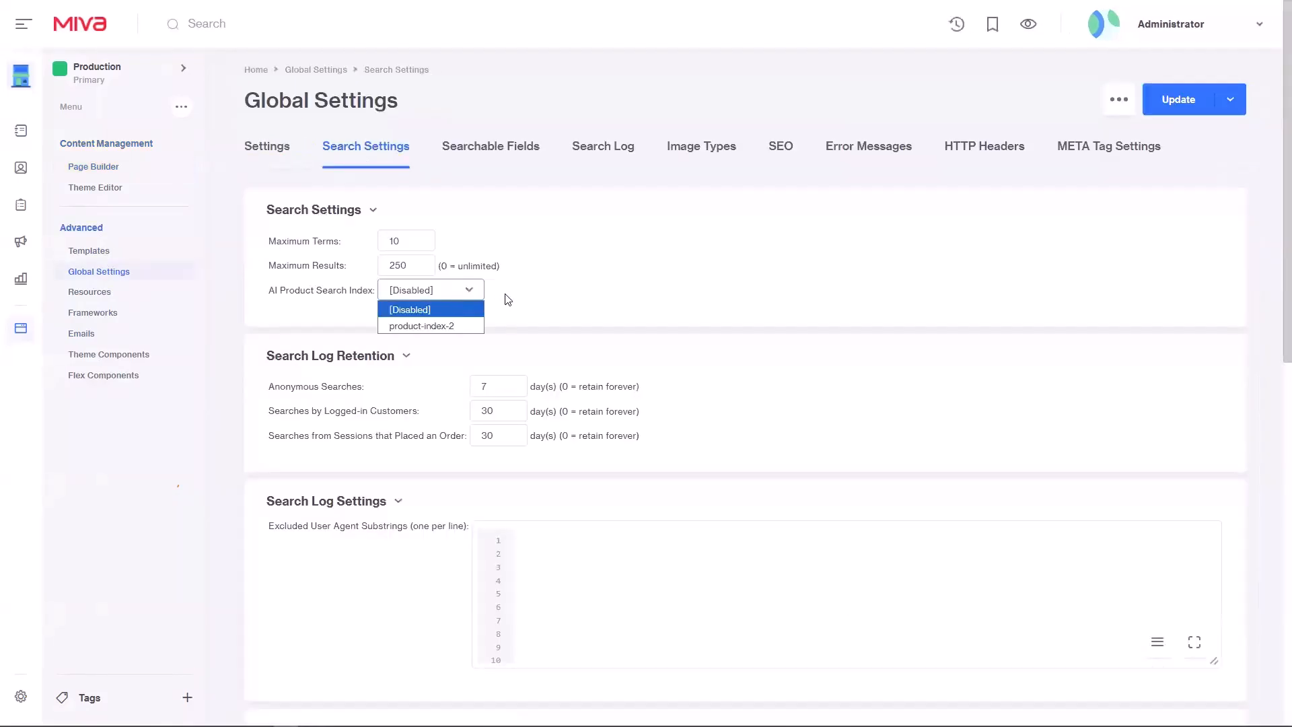
{"action": "left_click", "coordinate": [469, 327]}
{"action": "left_click", "coordinate": [1152, 102]}
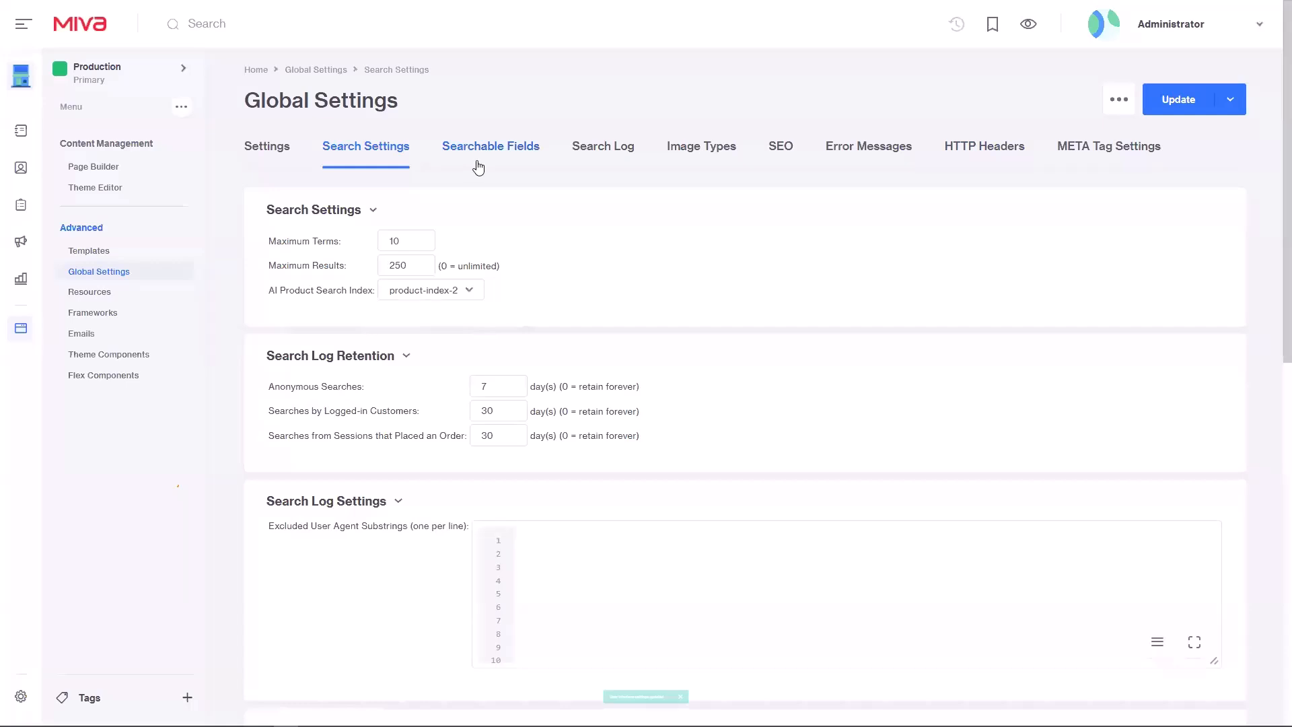
{"action": "left_click", "coordinate": [478, 165]}
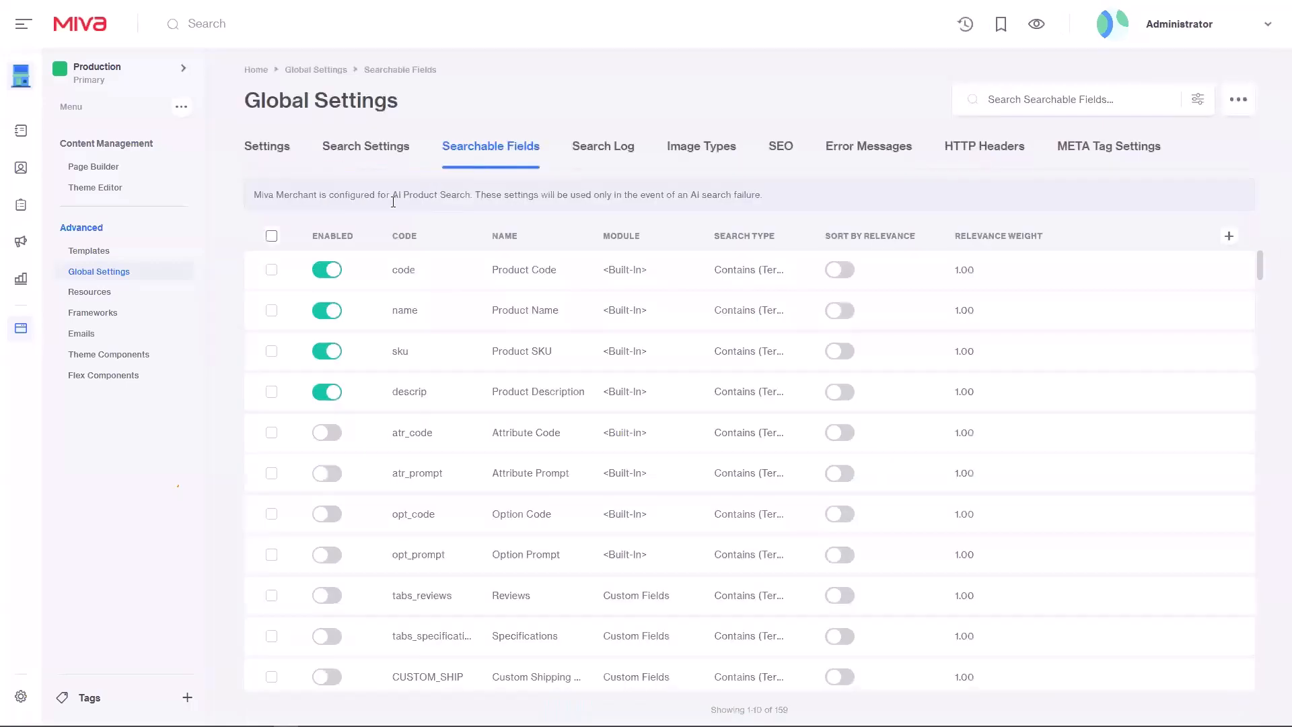
Step: Read through the AI search notice text on the Searchable Fields page
{"action": "triple_click", "coordinate": [275, 196]}
{"action": "left_click", "coordinate": [419, 204]}
{"action": "left_click_drag", "start_coordinate": [390, 195], "coordinate": [434, 195]}
{"action": "left_click", "coordinate": [766, 203]}
Step: Set AI Product Search Index back to Disabled in Search Settings and save
{"action": "left_click", "coordinate": [328, 147]}
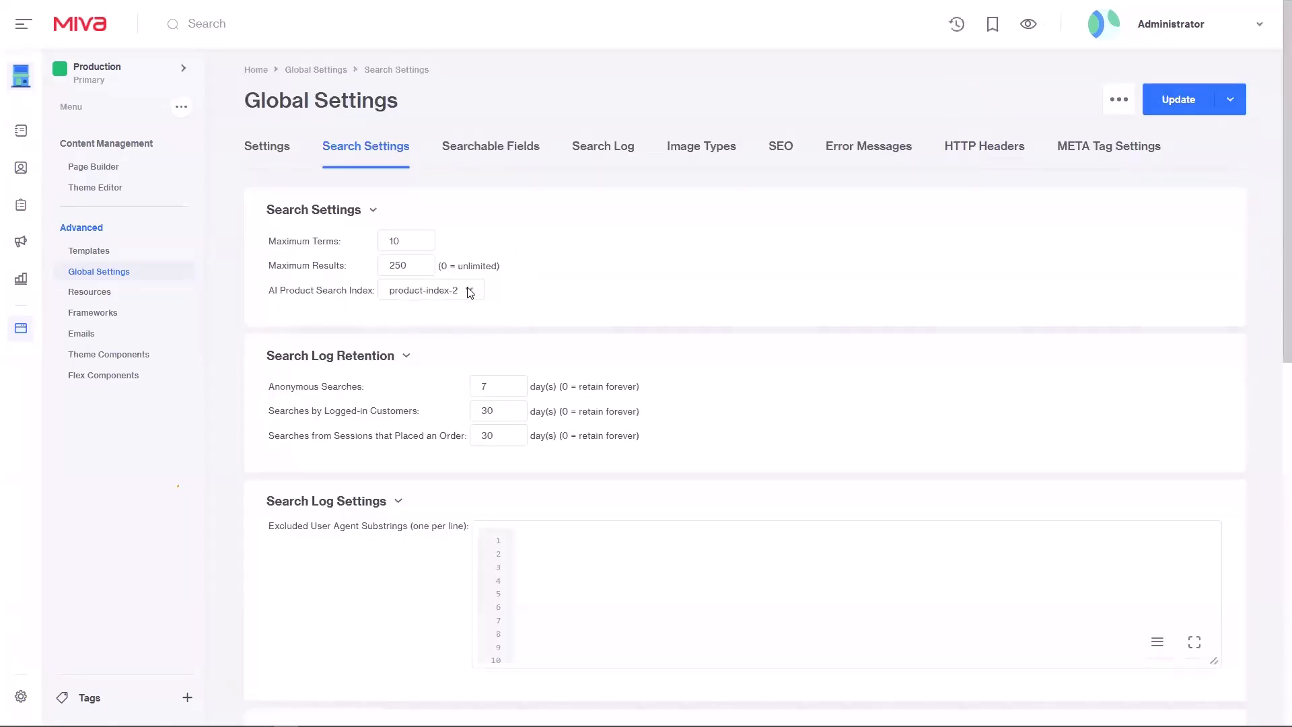
{"action": "left_click", "coordinate": [469, 290]}
{"action": "left_click", "coordinate": [462, 309]}
{"action": "left_click", "coordinate": [1172, 106]}
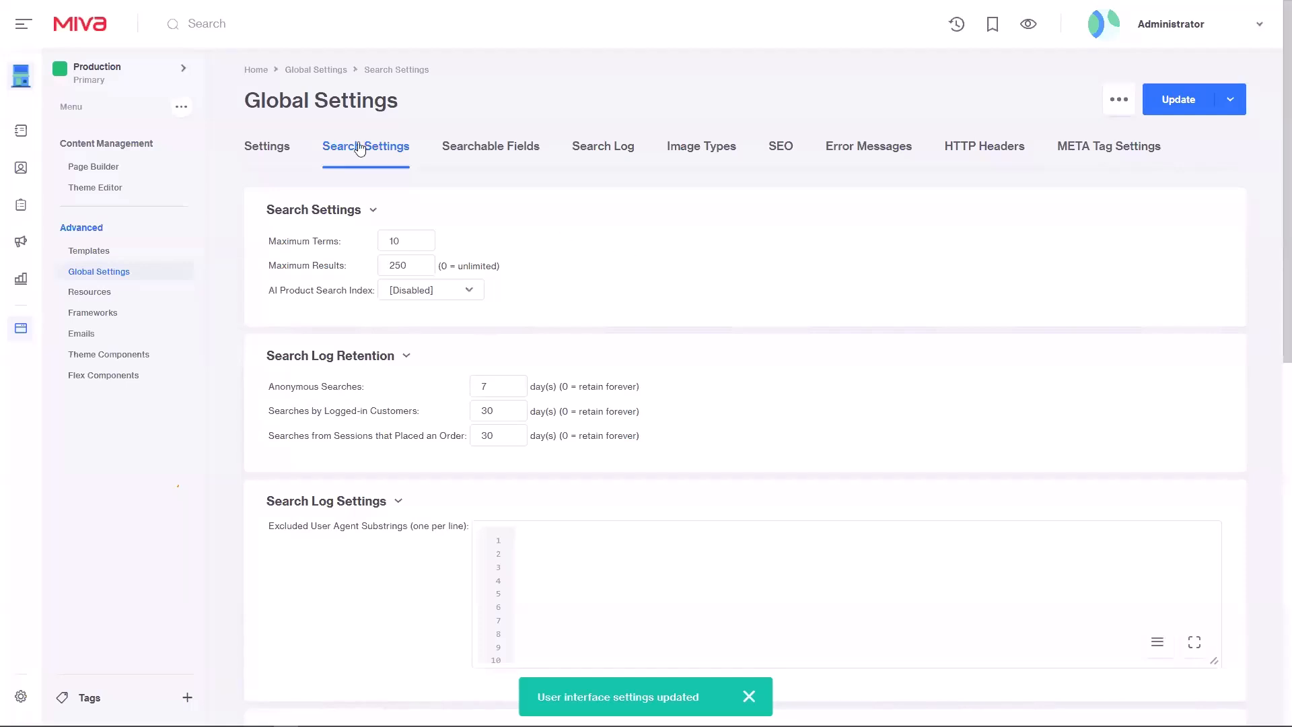
Step: Create a magenta template branch named 'AI Search', copied from Production
{"action": "left_click", "coordinate": [182, 66]}
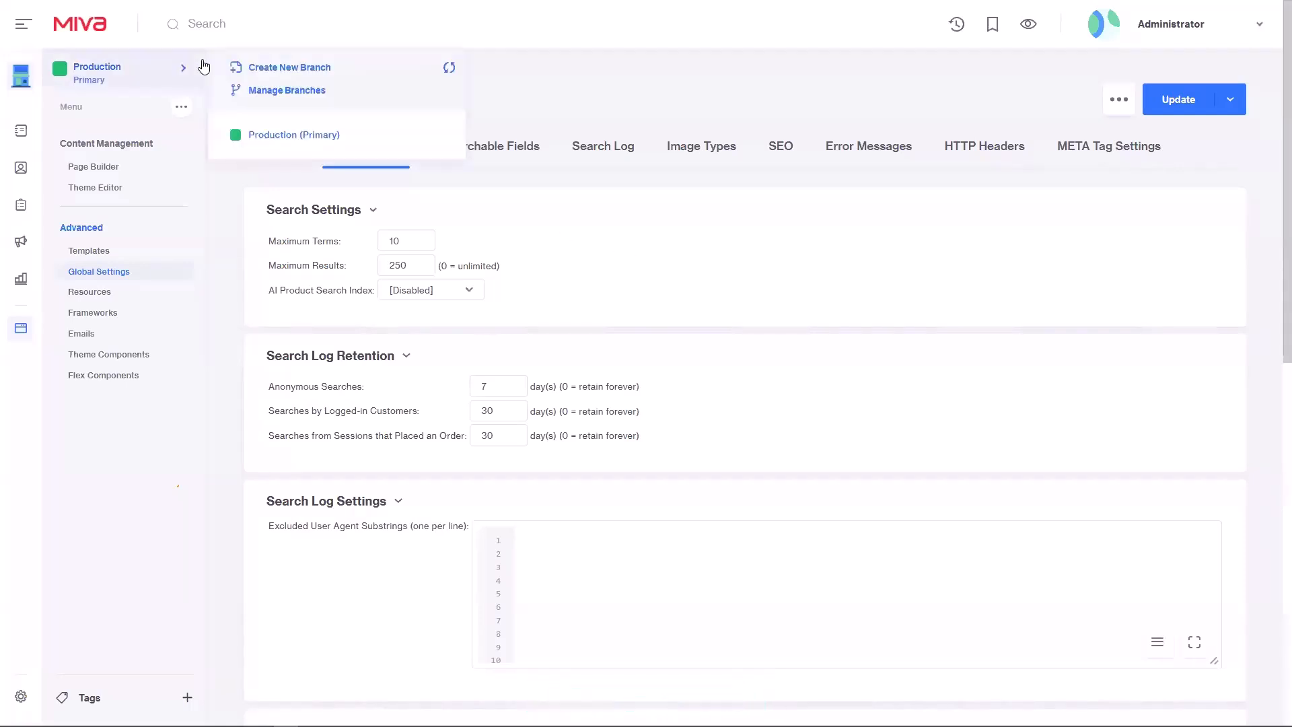
{"action": "left_click", "coordinate": [249, 63]}
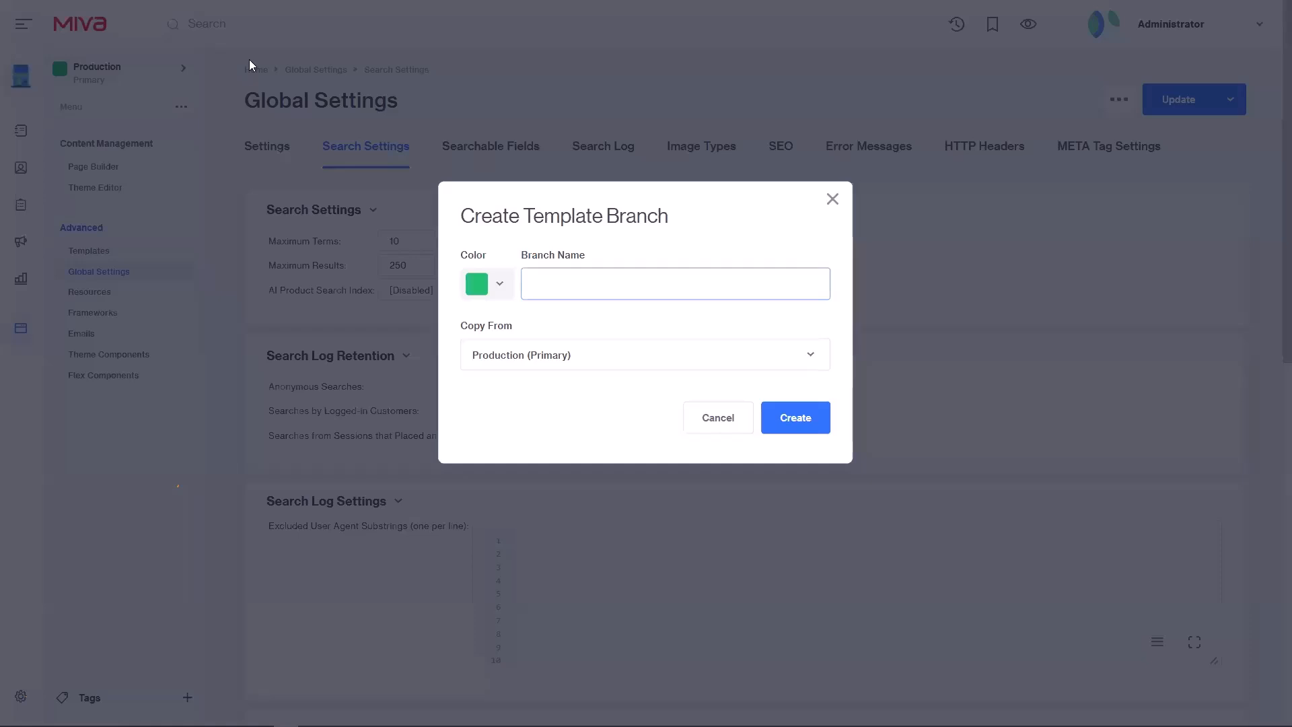
{"action": "type", "text": "AI Search"}
{"action": "left_click", "coordinate": [479, 286]}
{"action": "left_click", "coordinate": [496, 395]}
{"action": "left_click", "coordinate": [773, 413]}
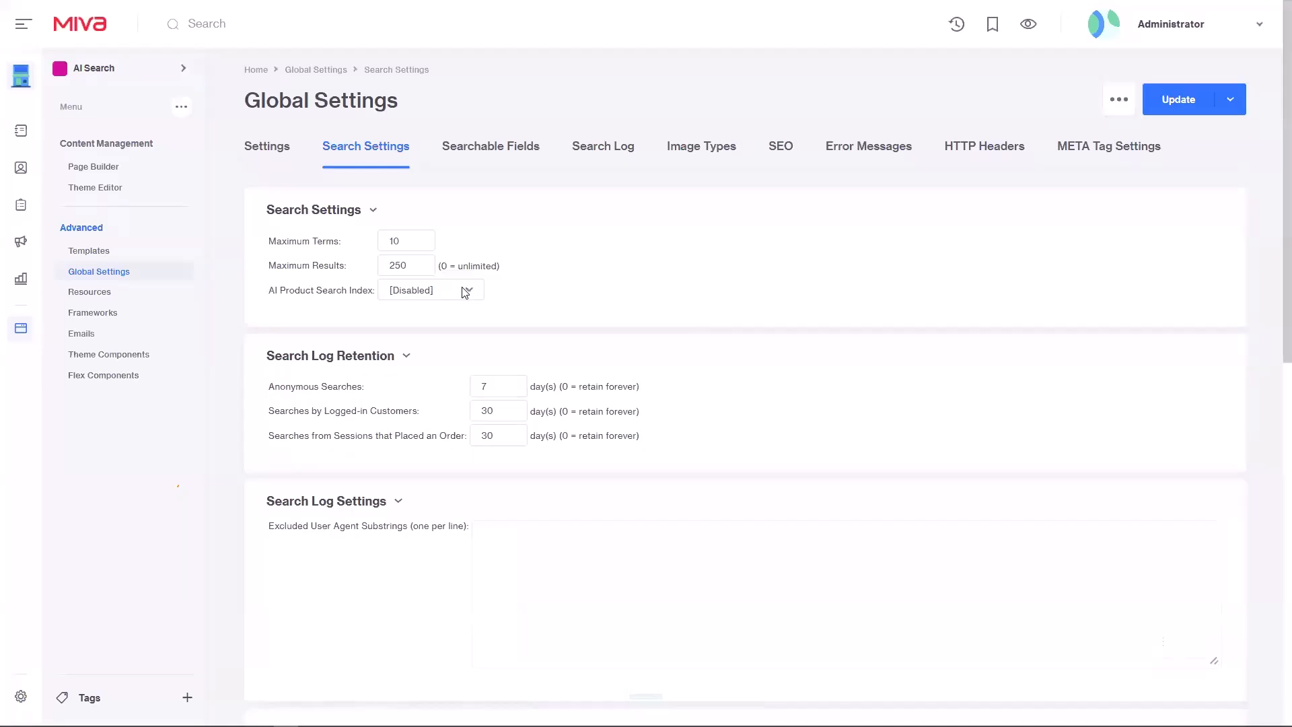
Step: Confirm the AI search index stays Disabled, then go to the Page Builder page list
{"action": "left_click", "coordinate": [464, 290]}
{"action": "left_click", "coordinate": [596, 295]}
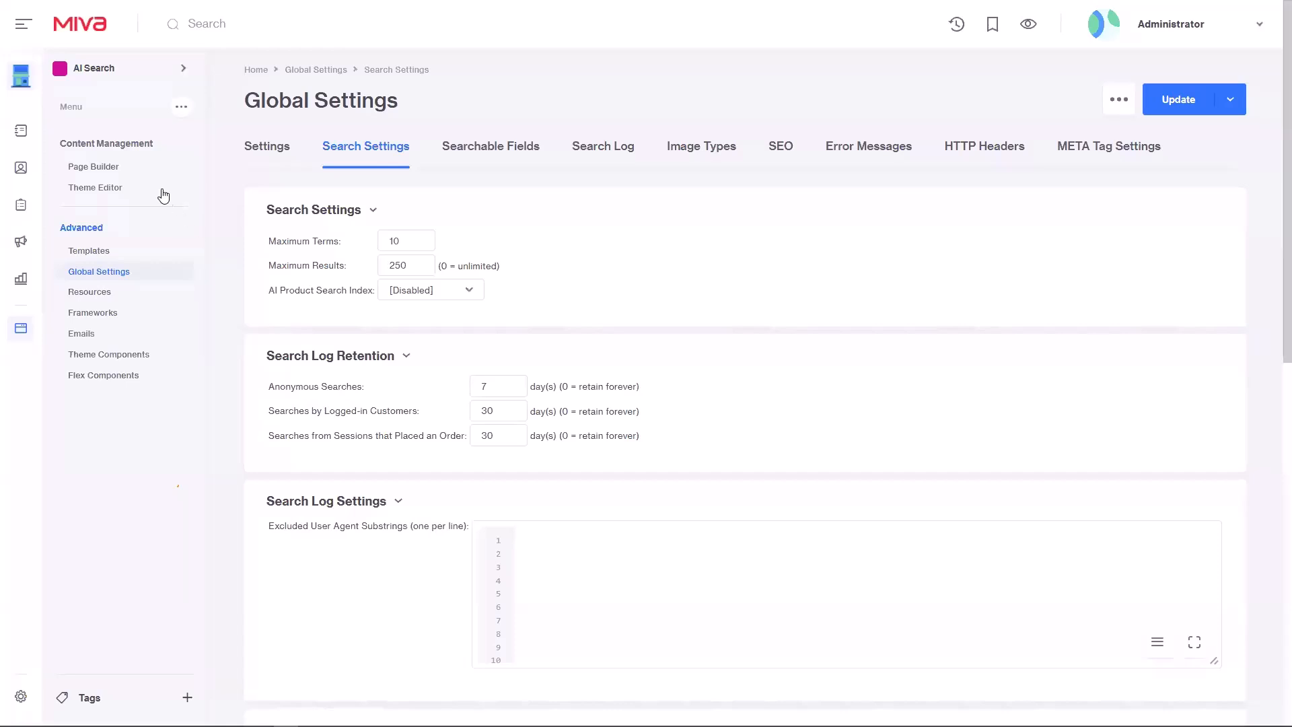
{"action": "left_click", "coordinate": [105, 176]}
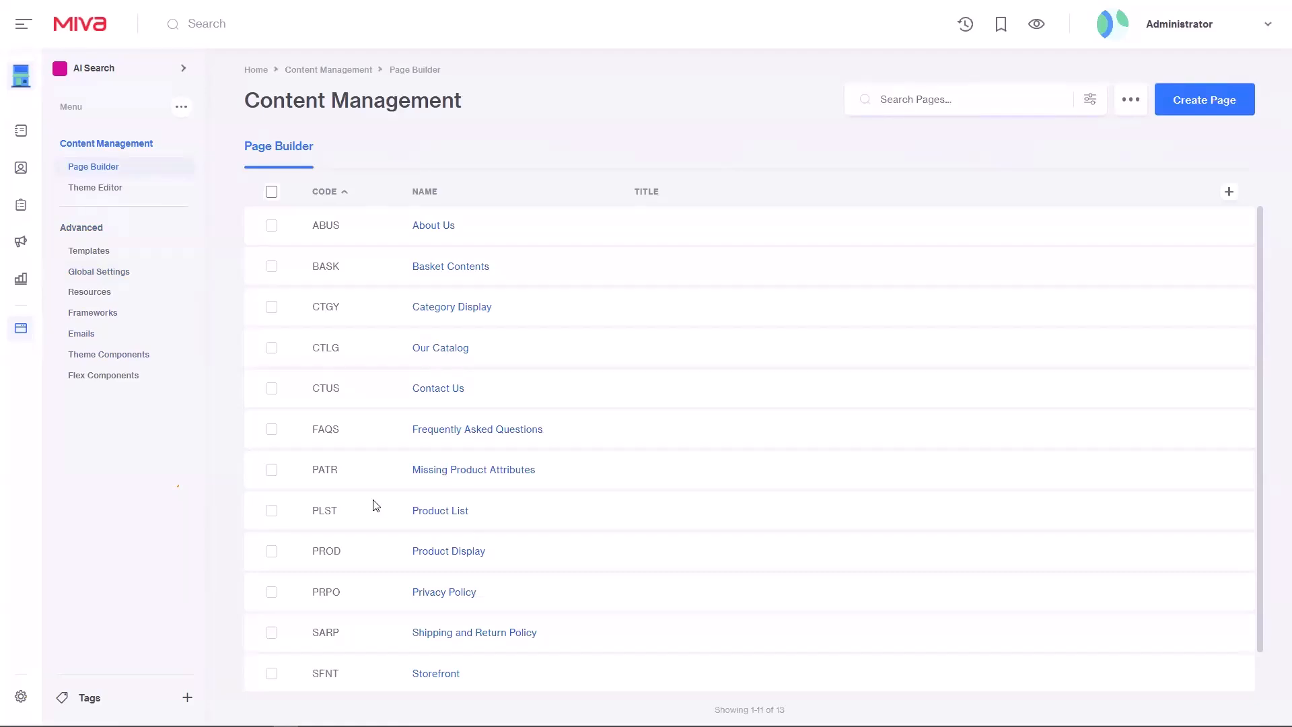
Step: Open the SRCH Search page from the Page Builder list in the editor
{"action": "scroll", "coordinate": [390, 654], "scroll_direction": "down", "scroll_amount": 1}
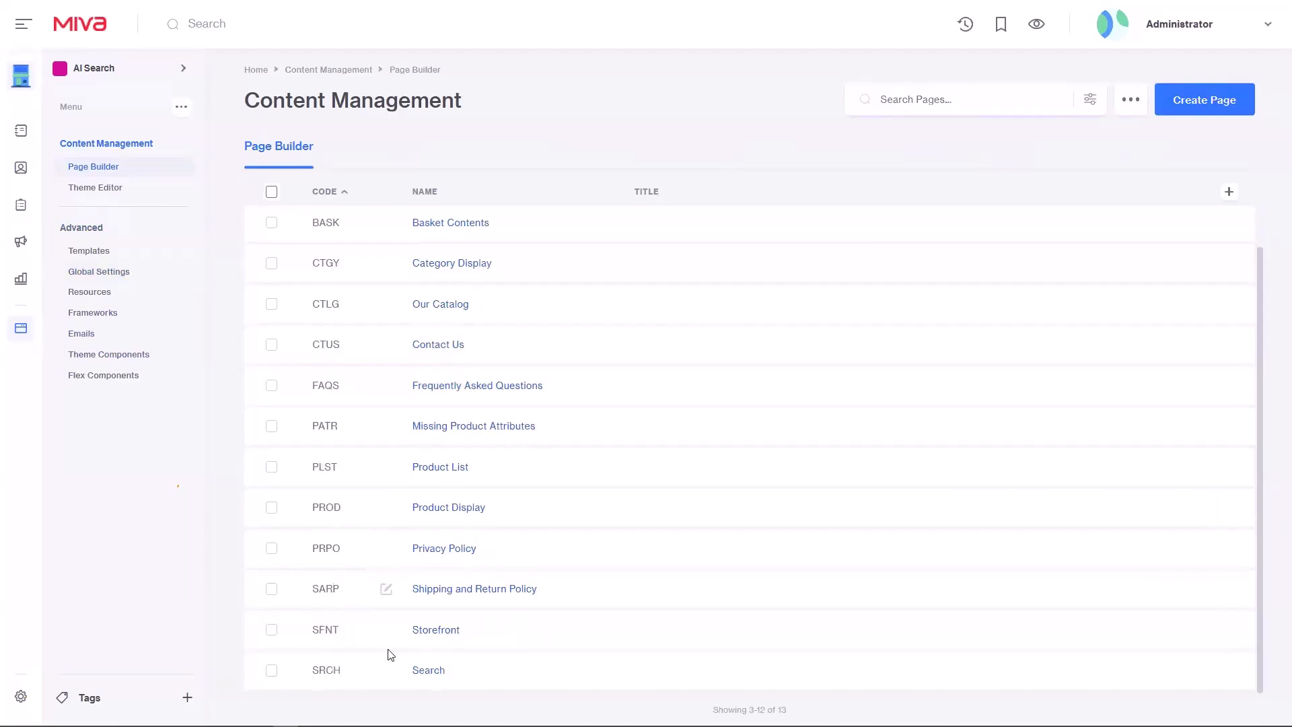
{"action": "left_click", "coordinate": [434, 671]}
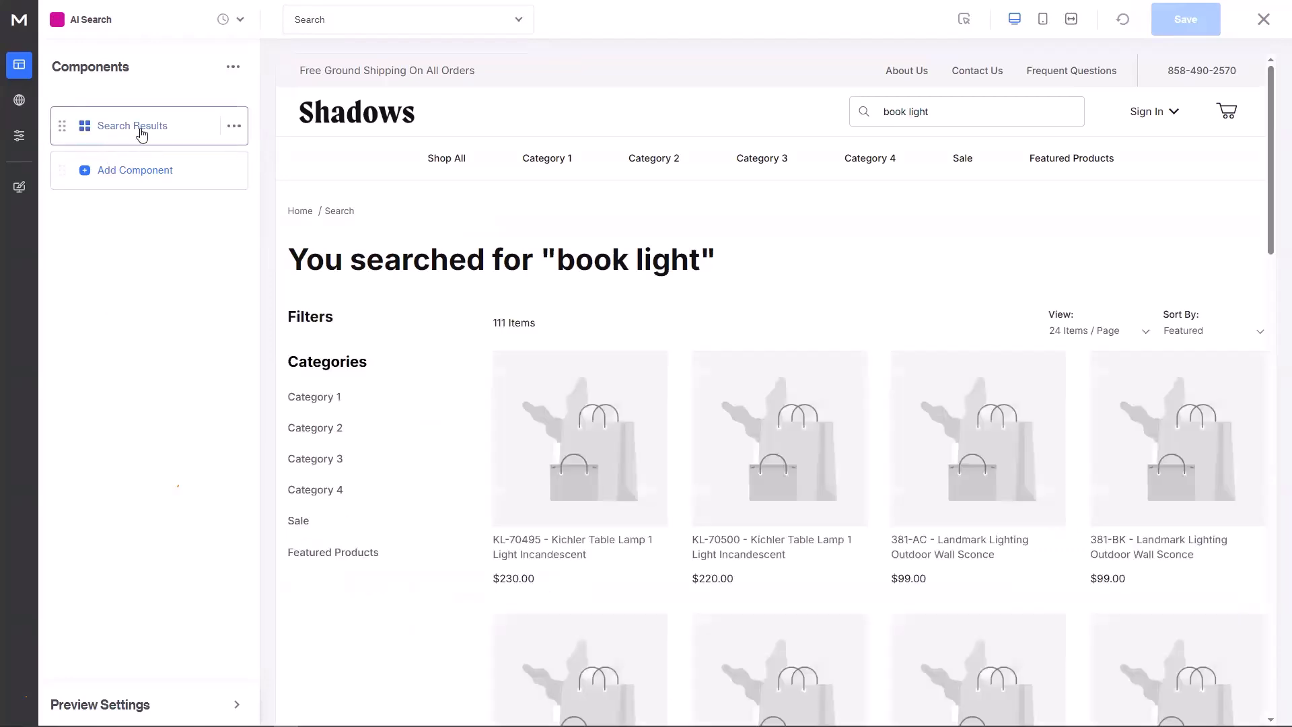
Step: Show the Search Results component's Advanced settings: Search Type System, log origin Runtime API
{"action": "left_click", "coordinate": [141, 133]}
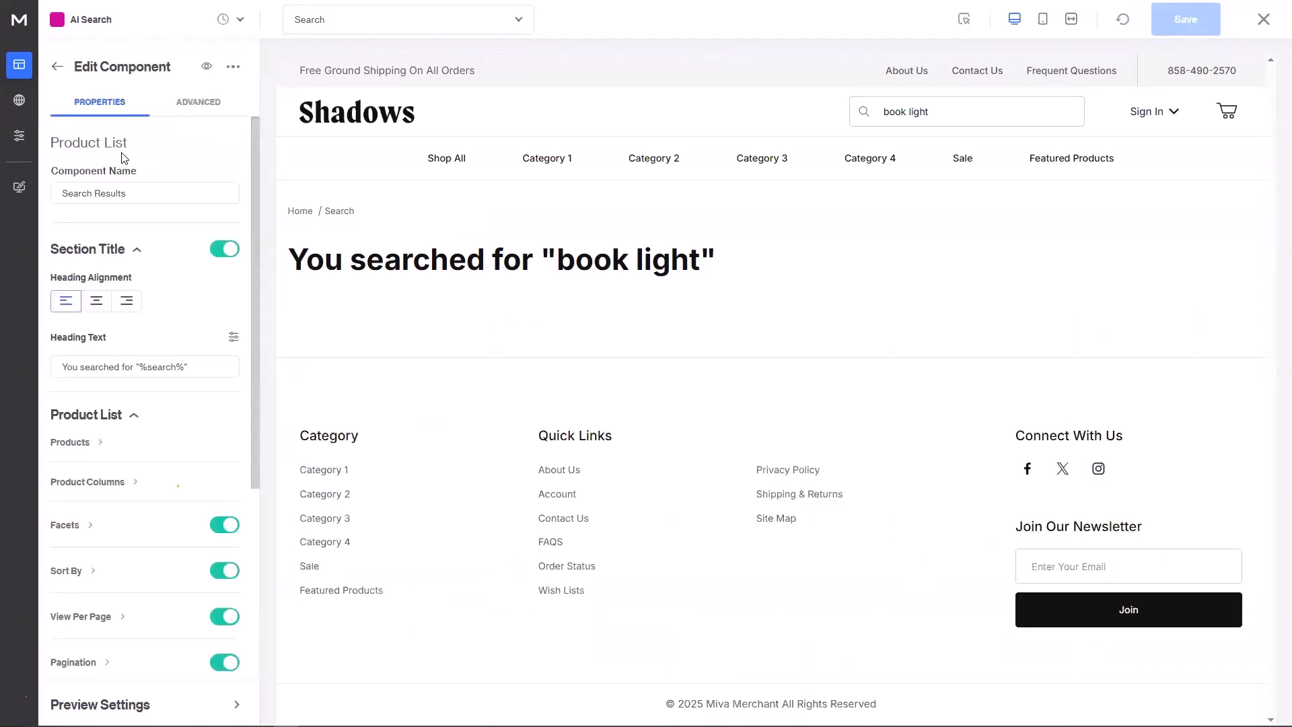
{"action": "left_click", "coordinate": [195, 104]}
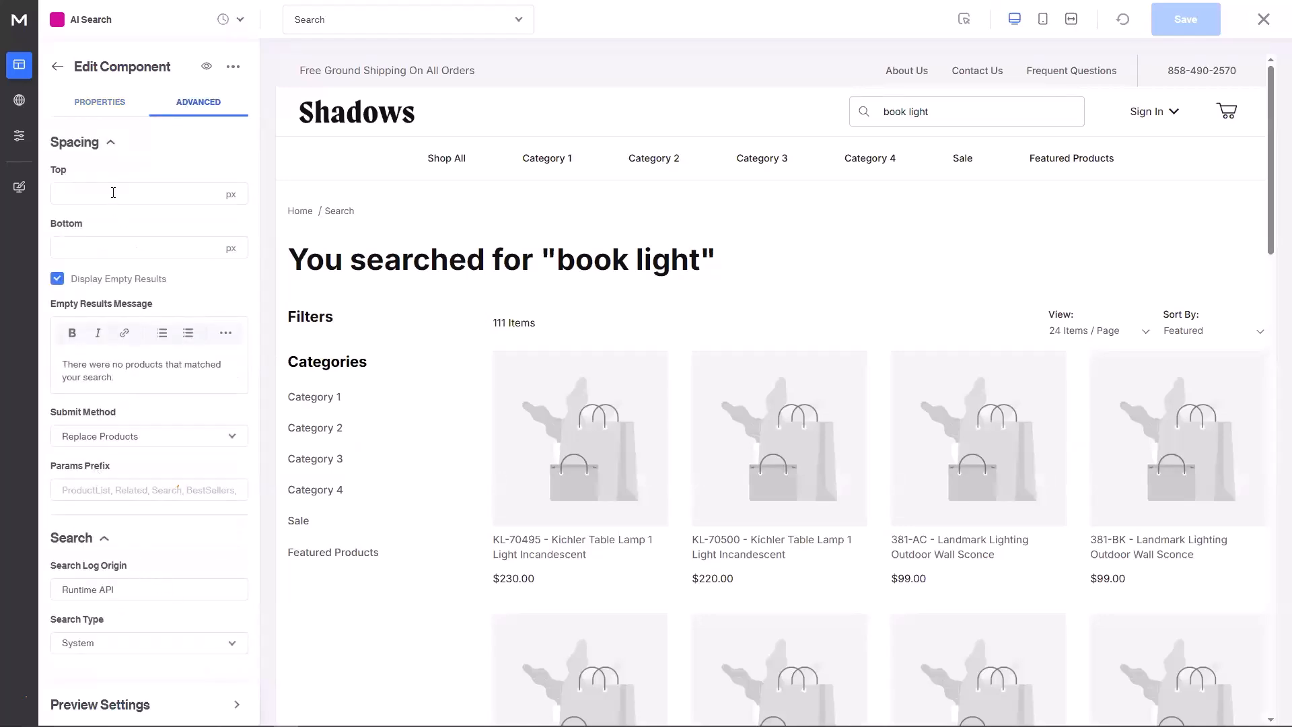
Step: Replace the Search Log Origin 'Runtime API' with 'AI Search'
{"action": "left_click", "coordinate": [110, 142]}
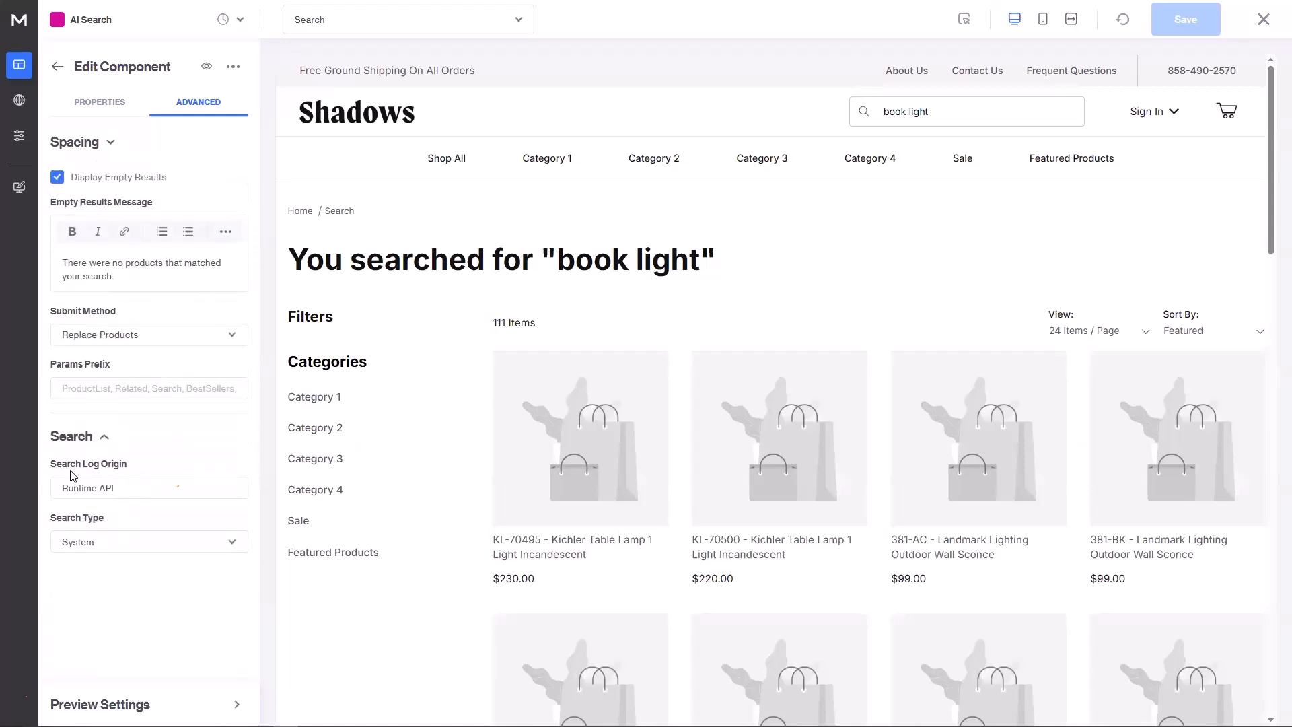
{"action": "left_click_drag", "start_coordinate": [144, 485], "coordinate": [27, 478]}
{"action": "type", "text": "Al"}
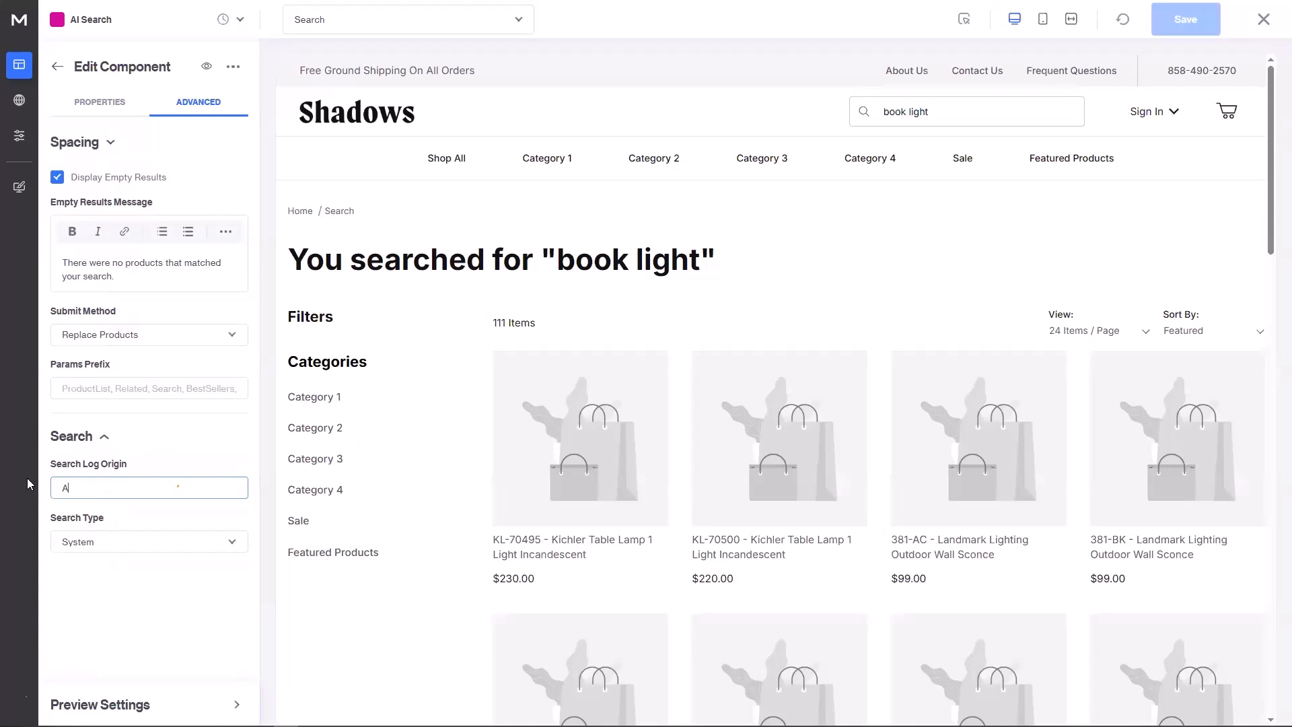
{"action": "type", "text": " Search"}
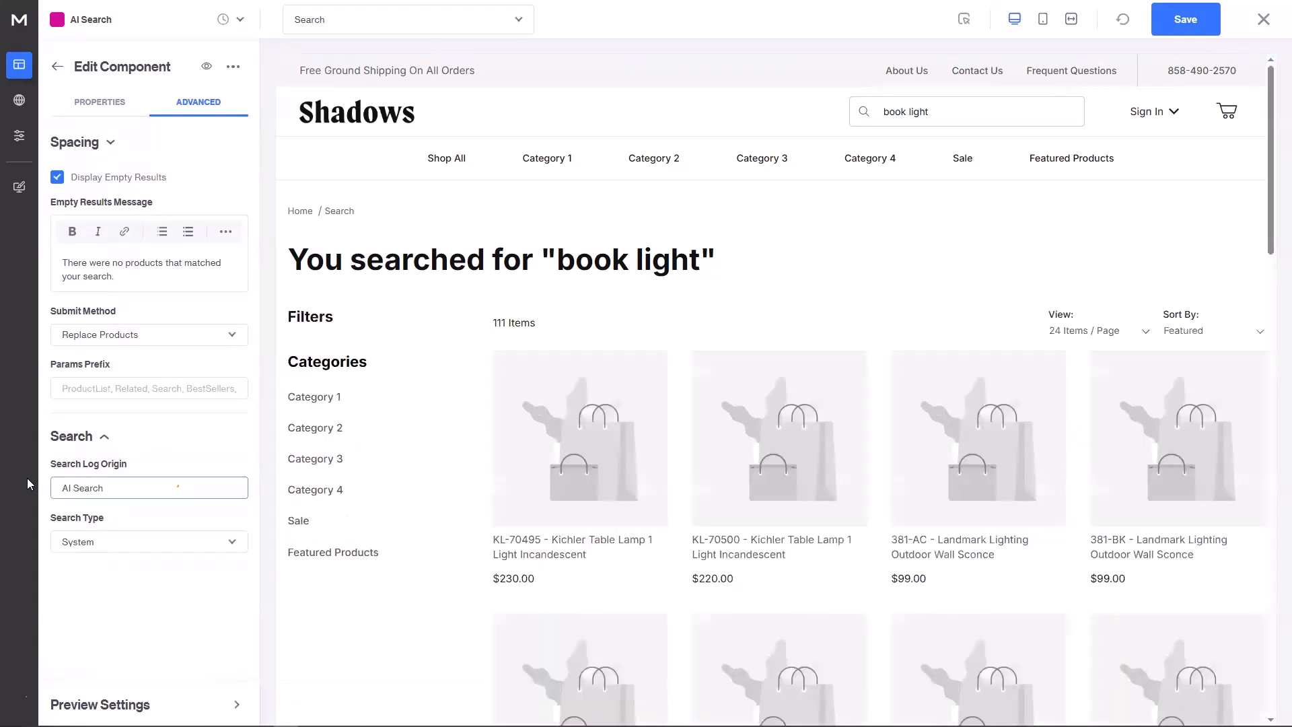
{"action": "left_click", "coordinate": [108, 545]}
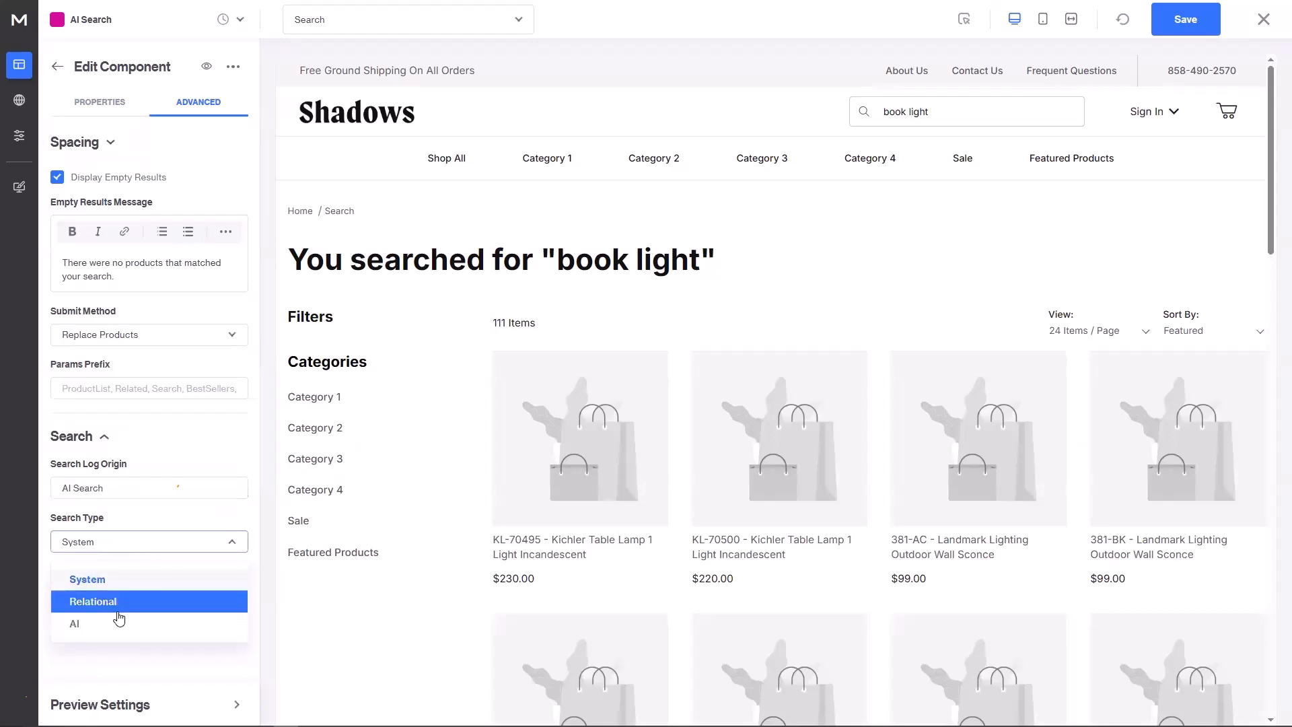
Step: Set Search Type to AI with AI Index Code 'product-index-2', then close the page editor
{"action": "left_click", "coordinate": [116, 624]}
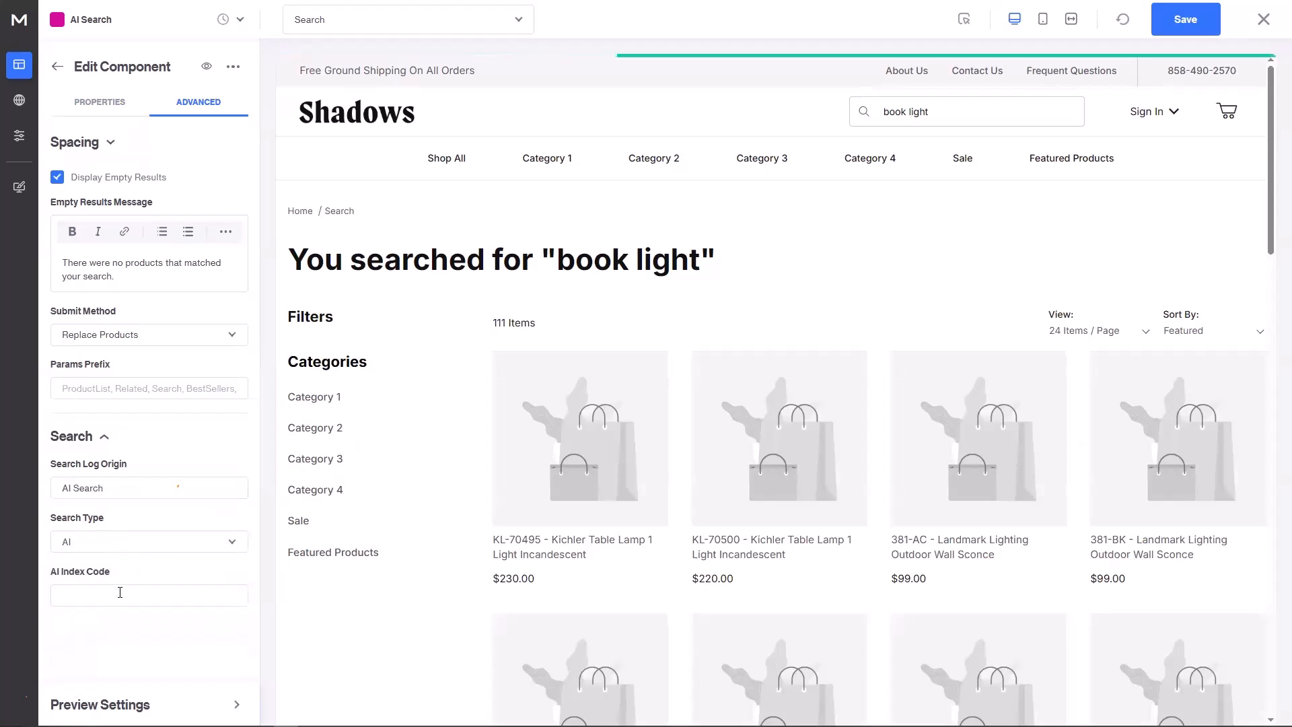
{"action": "type", "text": "product-i"}
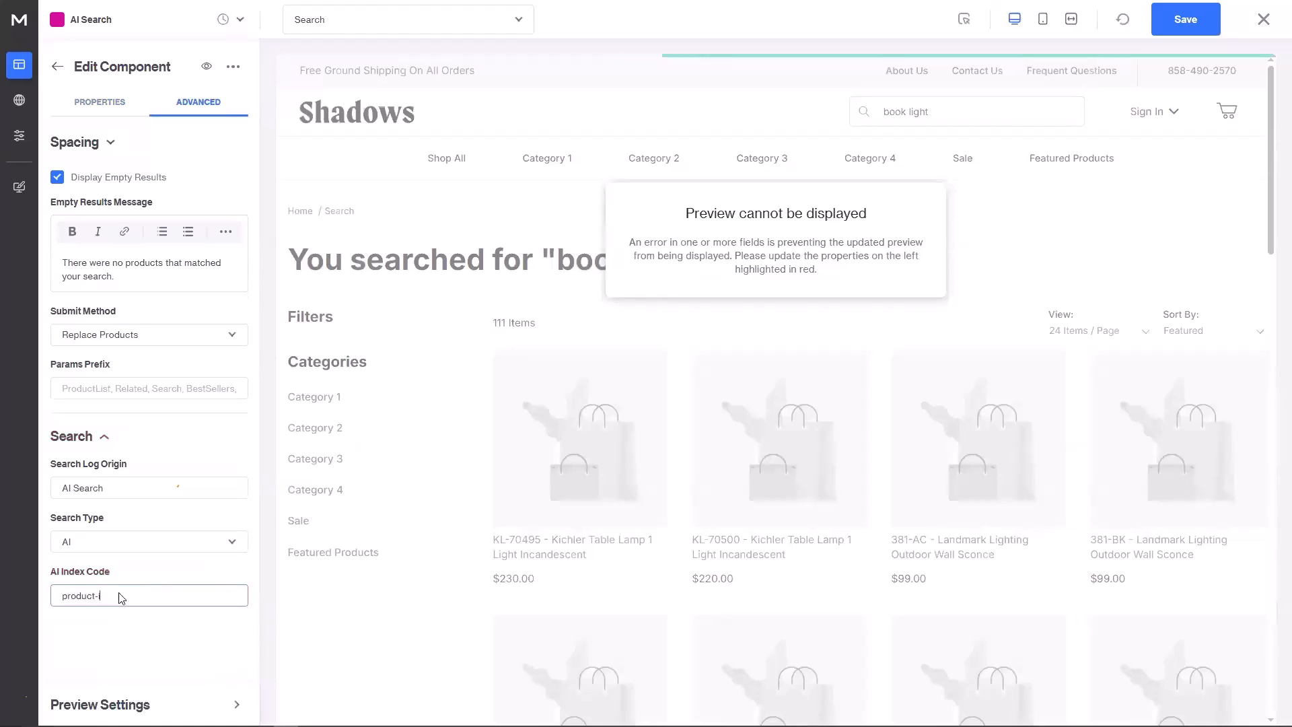
{"action": "type", "text": "ndex-2"}
{"action": "left_click", "coordinate": [125, 630]}
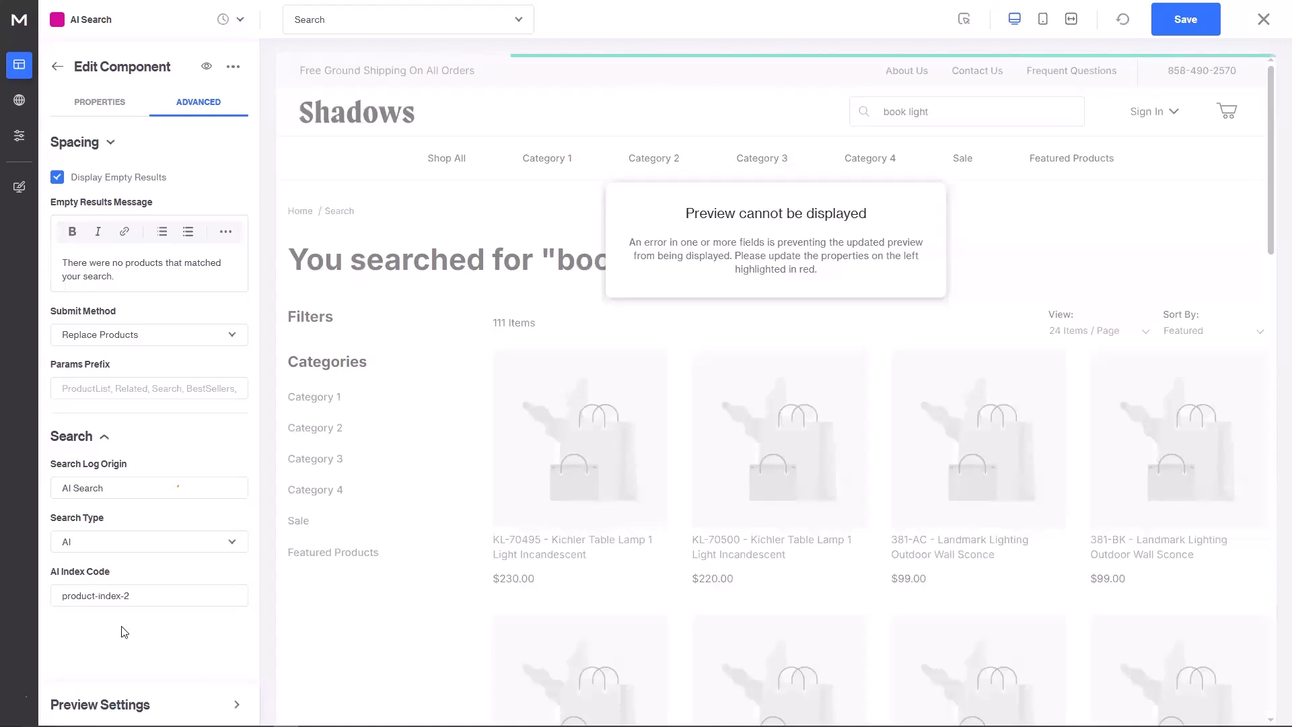
{"action": "left_click", "coordinate": [1263, 24]}
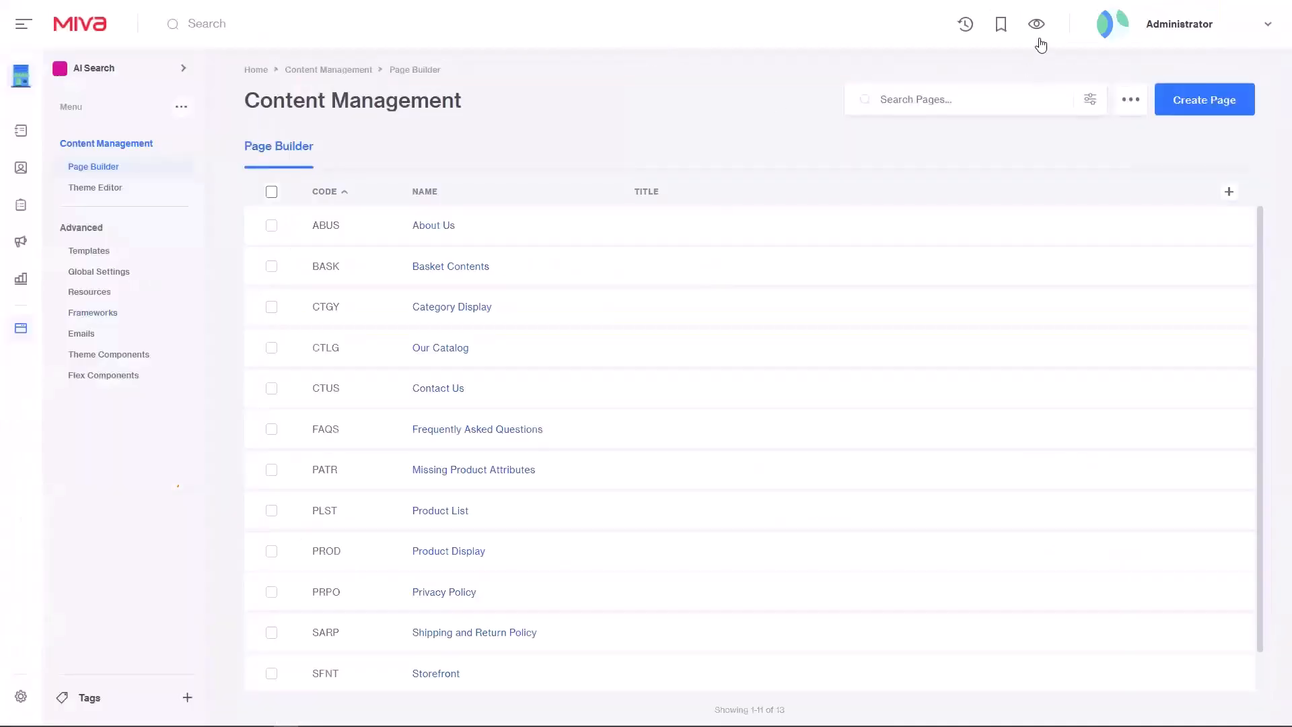
Step: Search the storefront for 'kichler' and get 250 items in the AI Search preview
{"action": "key", "text": "ctrl+Tab"}
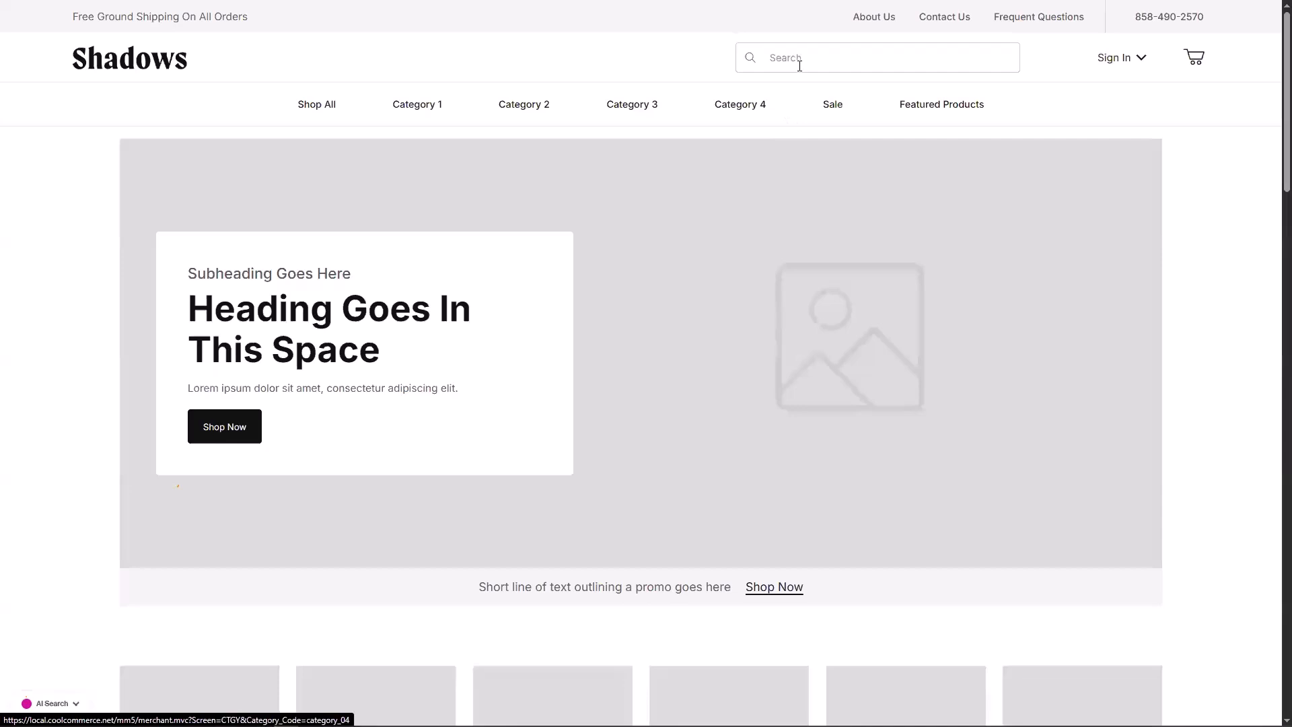
{"action": "left_click", "coordinate": [799, 66]}
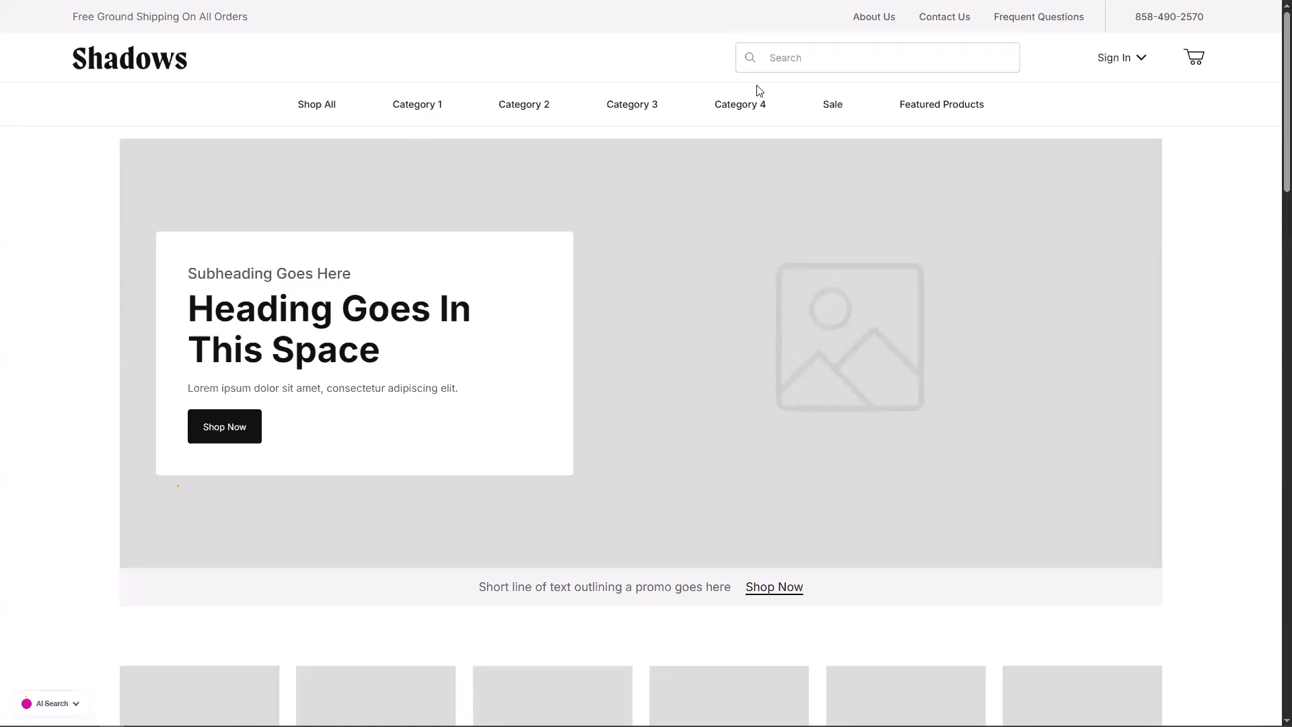
{"action": "left_click", "coordinate": [807, 59]}
{"action": "type", "text": "kichler"}
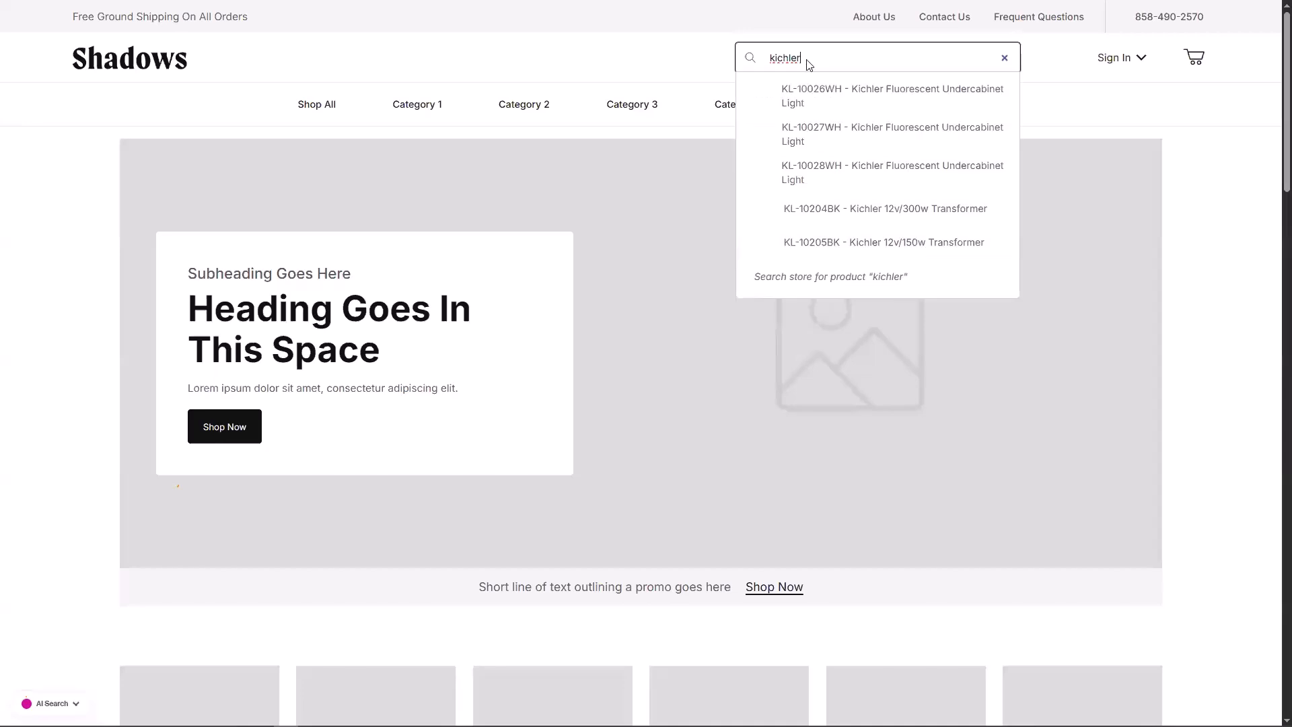
{"action": "key", "text": "Return"}
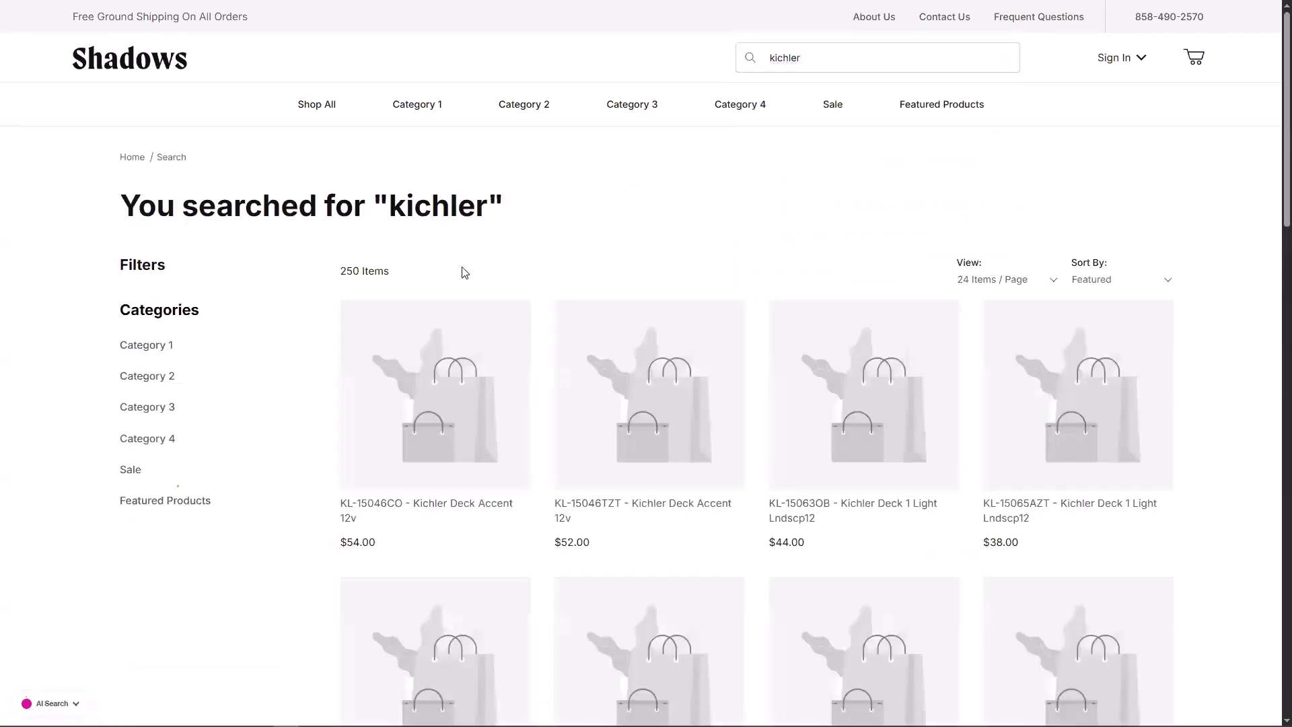
{"action": "left_click", "coordinate": [57, 703]}
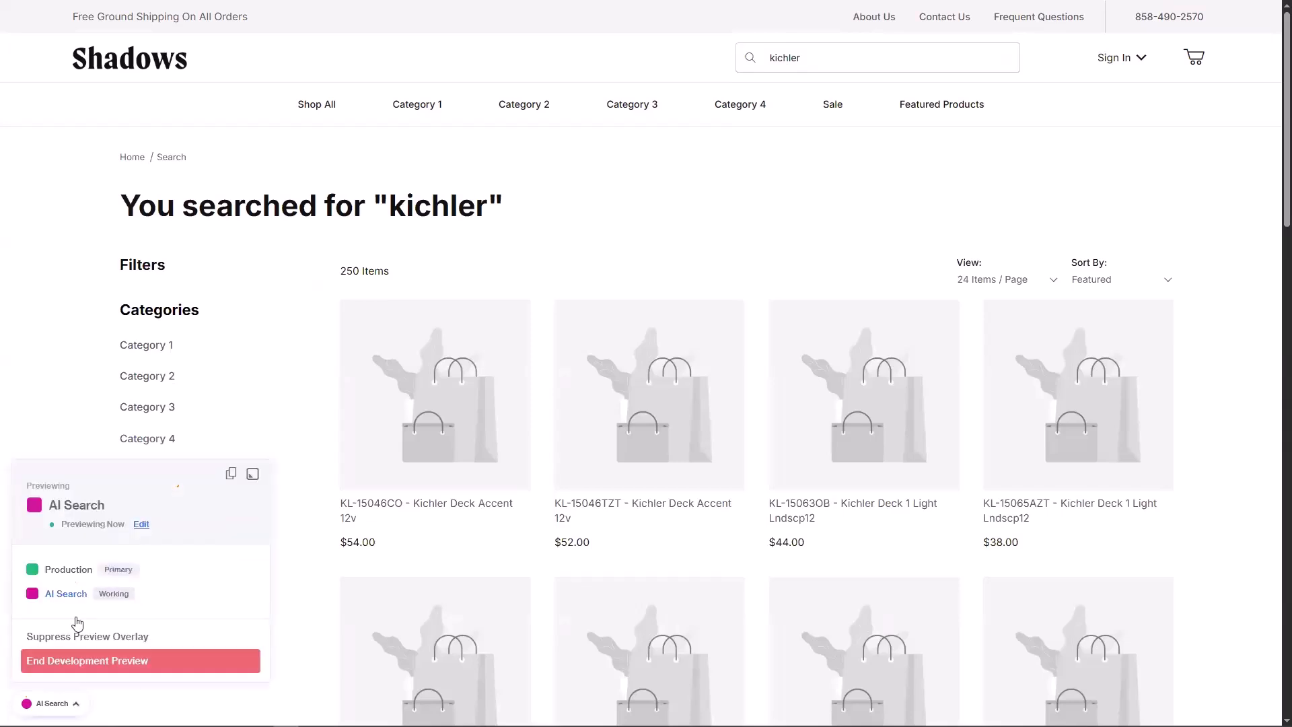
Step: On the Production preview, search the misspelled 'kichlr' and see no products found
{"action": "left_click", "coordinate": [69, 568]}
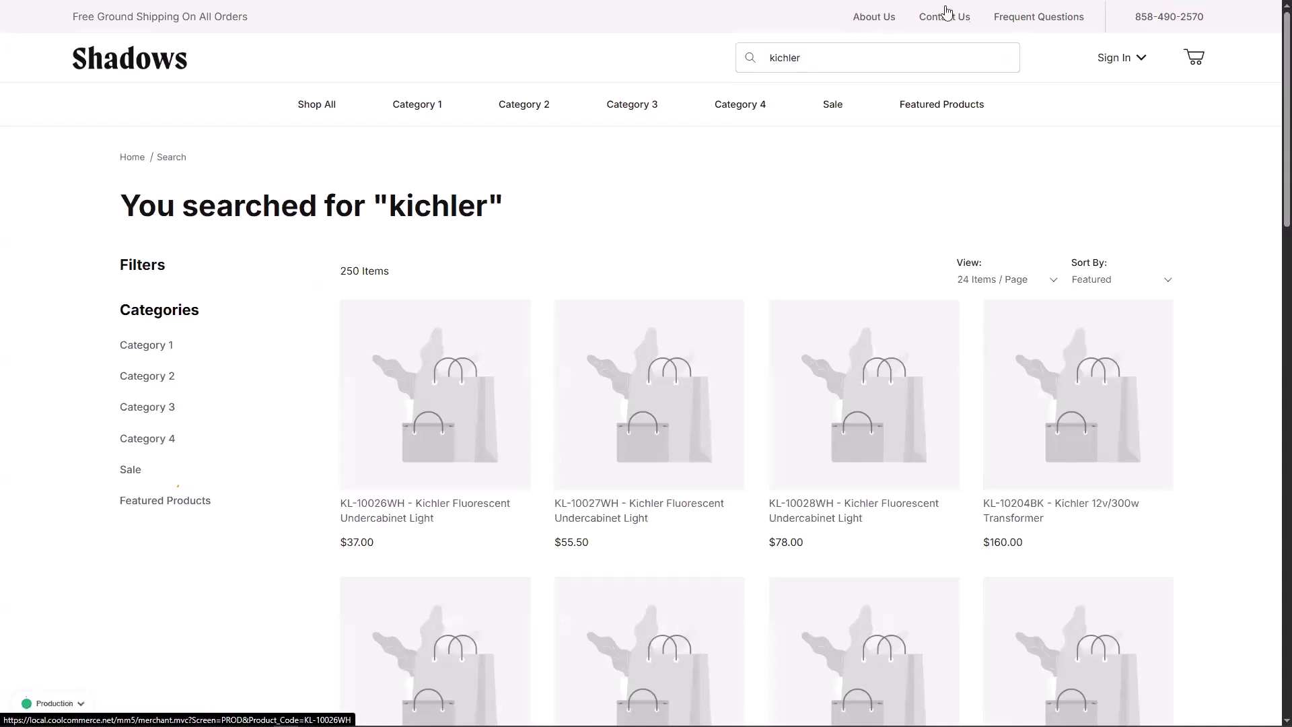
{"action": "left_click", "coordinate": [834, 58]}
{"action": "left_click", "coordinate": [834, 58]}
{"action": "key", "text": "BackSpace"}
{"action": "key", "text": "Return"}
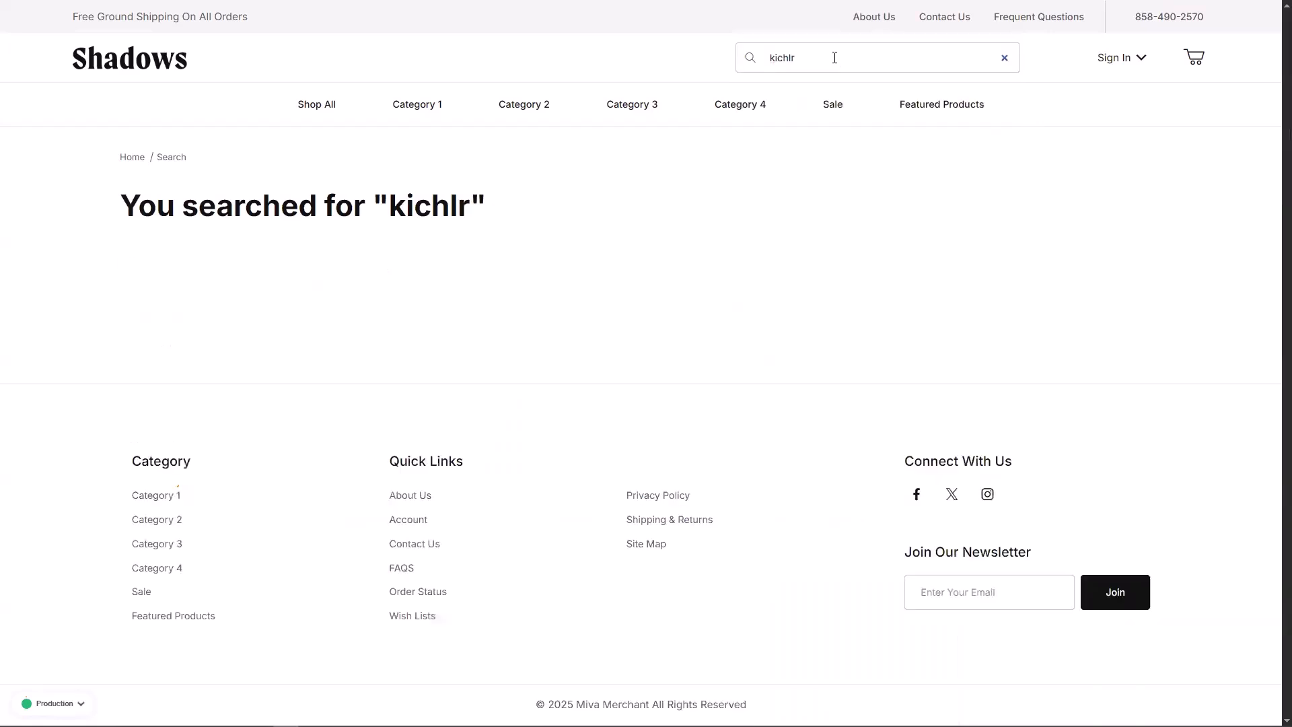
{"action": "triple_click", "coordinate": [680, 276]}
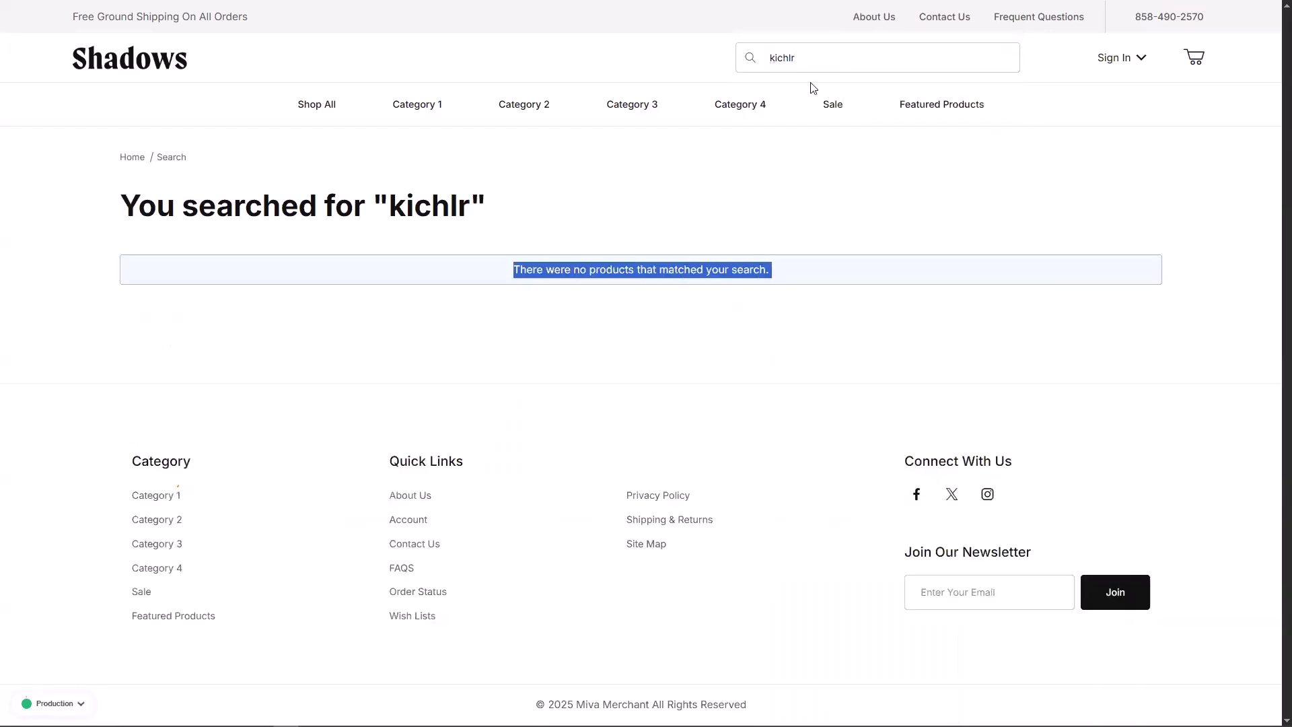
{"action": "double_click", "coordinate": [810, 62]}
{"action": "left_click", "coordinate": [554, 296]}
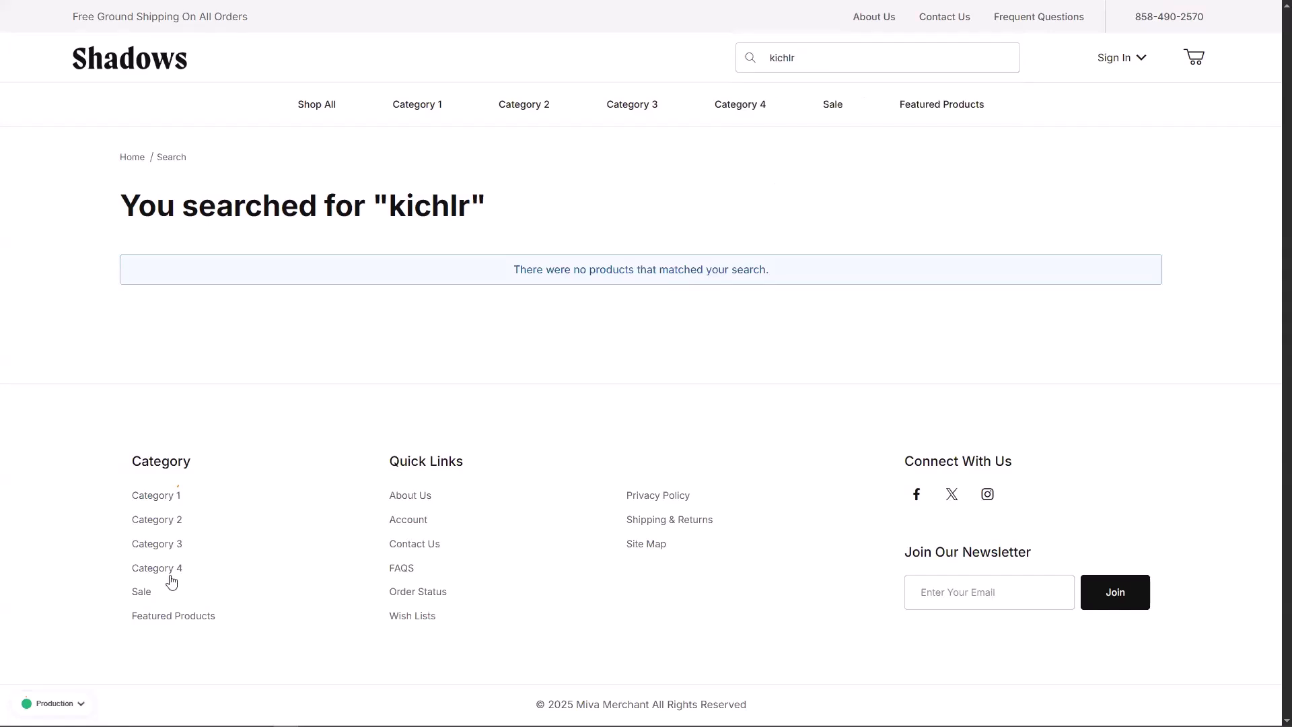
Step: Switch the preview back to AI Search and confirm 'kichlr' returns 250 items
{"action": "left_click", "coordinate": [80, 703]}
{"action": "left_click", "coordinate": [76, 600]}
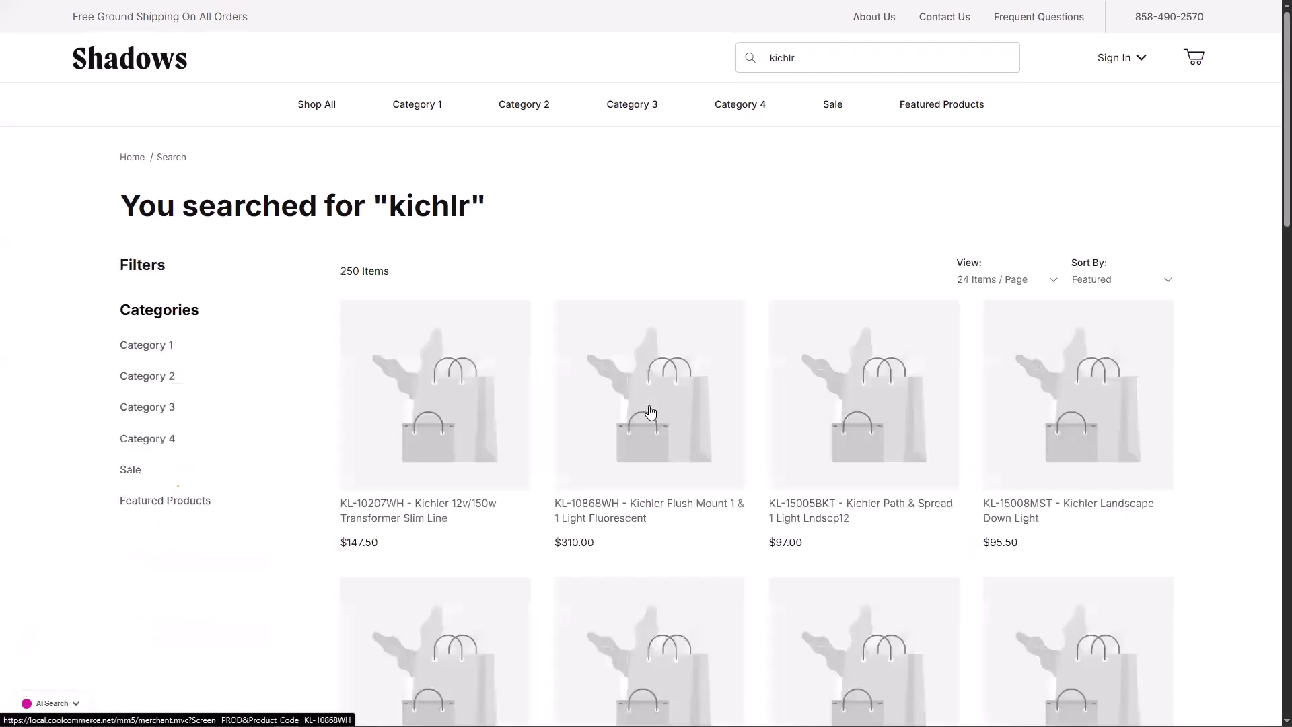
{"action": "left_click", "coordinate": [834, 58]}
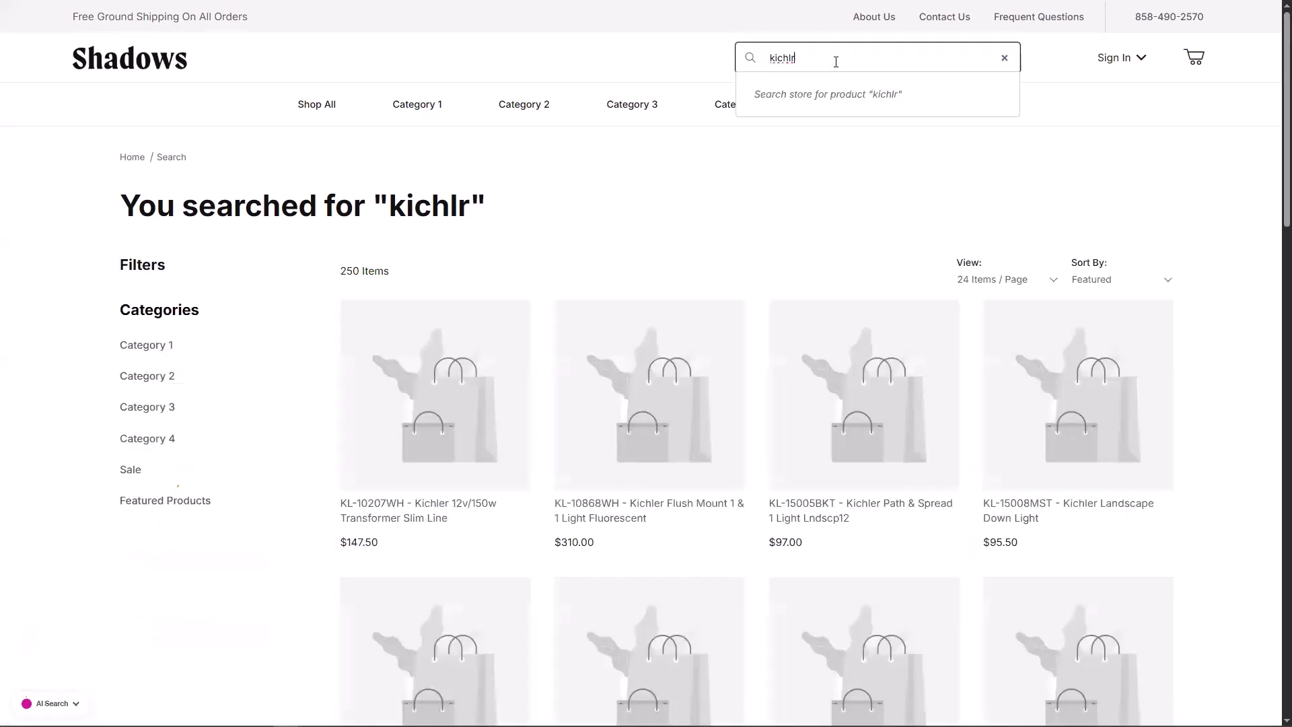
{"action": "left_click", "coordinate": [669, 243]}
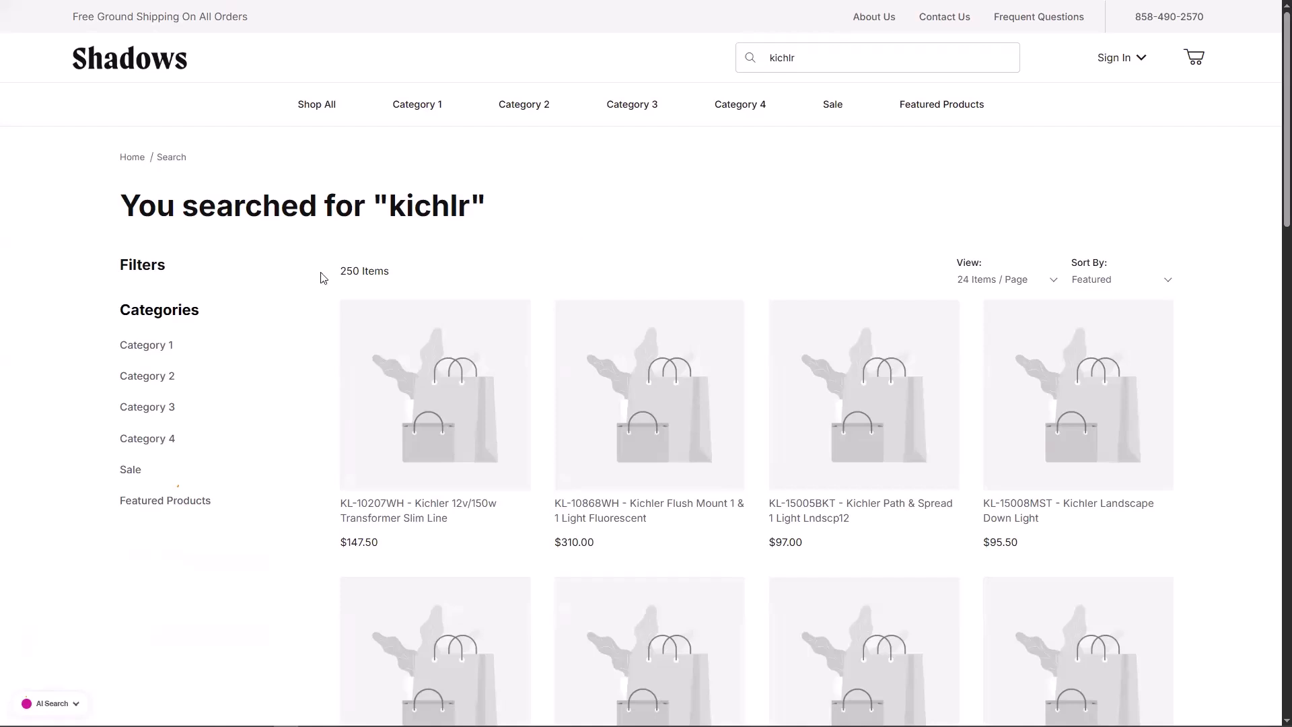
{"action": "double_click", "coordinate": [347, 267]}
{"action": "left_click", "coordinate": [349, 267]}
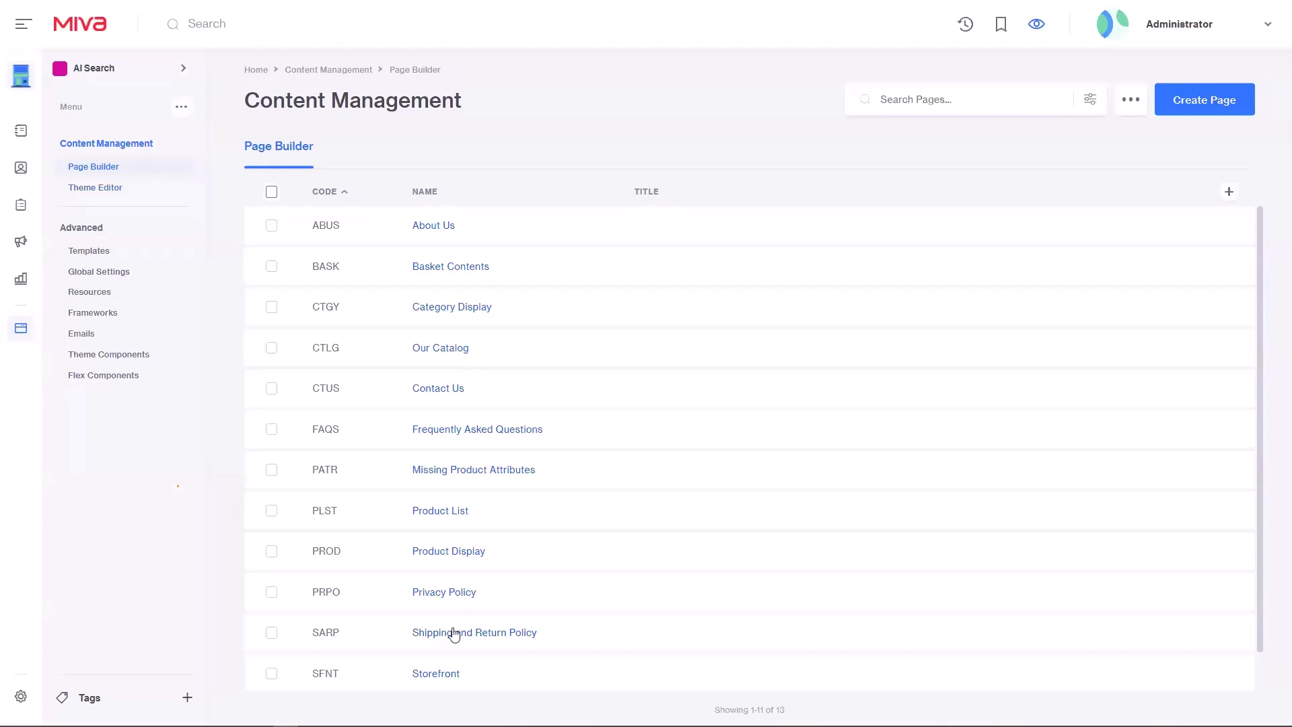
Step: Set the Search Results component's default sort to Relevance on the Search page
{"action": "scroll", "coordinate": [439, 647], "scroll_direction": "down", "scroll_amount": 1}
{"action": "left_click", "coordinate": [424, 672]}
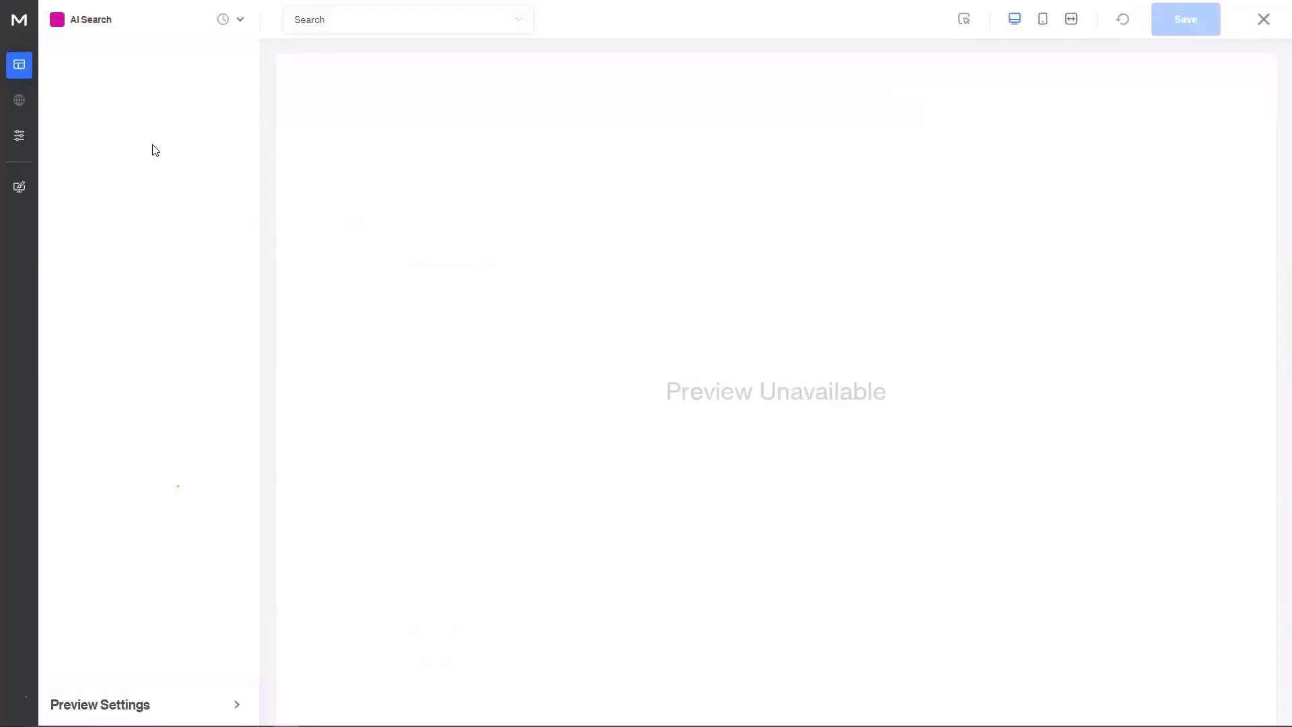
{"action": "left_click", "coordinate": [155, 124]}
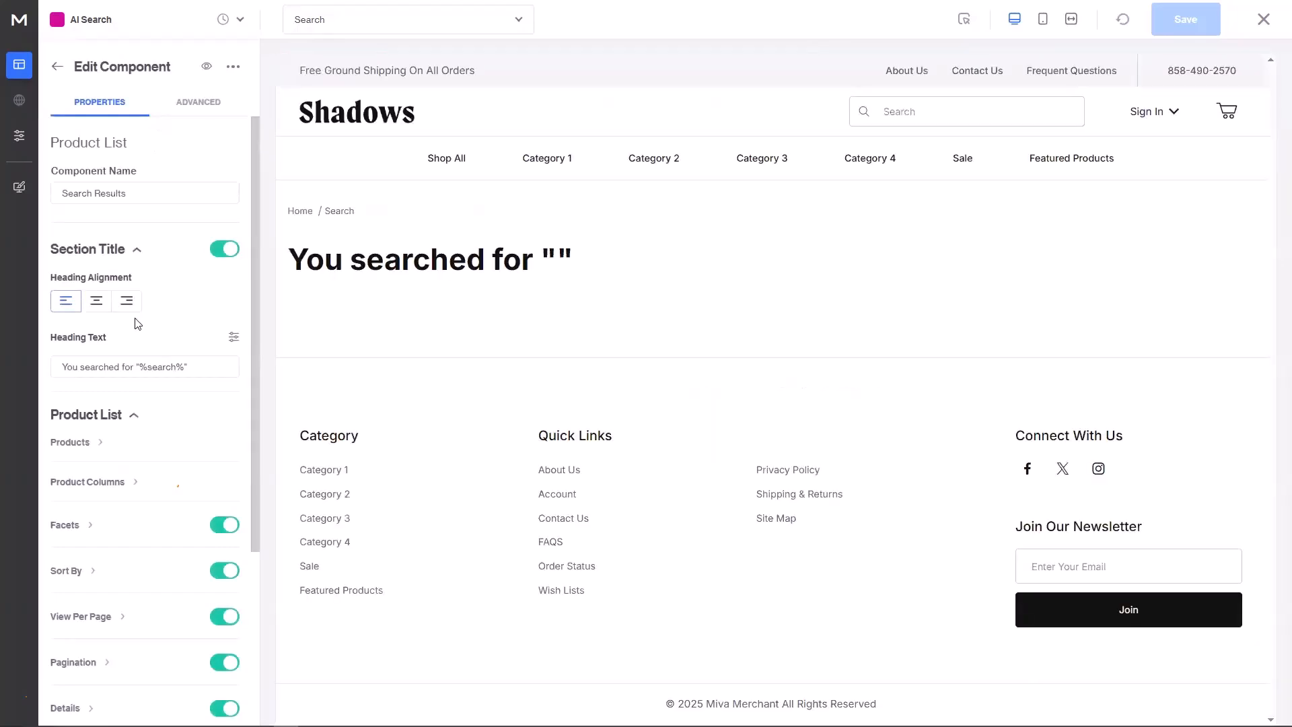
{"action": "scroll", "coordinate": [128, 363], "scroll_direction": "down", "scroll_amount": 4}
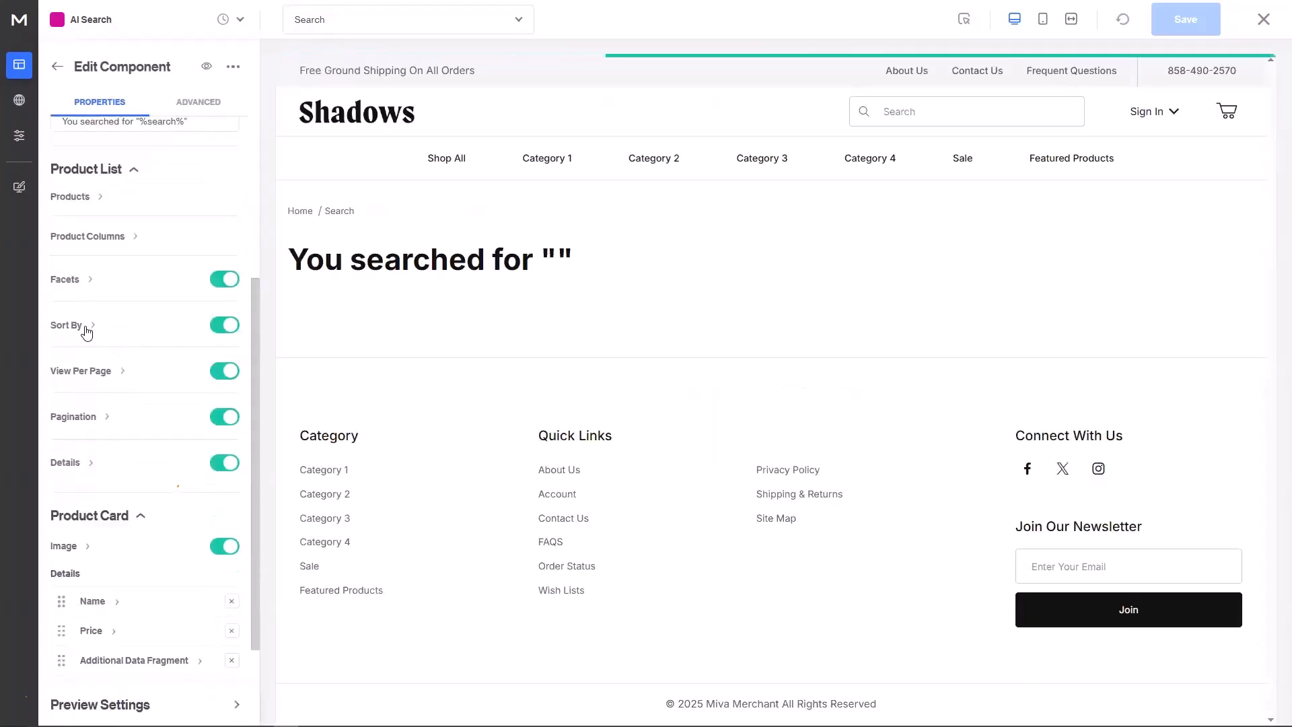
{"action": "left_click", "coordinate": [84, 332]}
{"action": "left_click", "coordinate": [99, 378]}
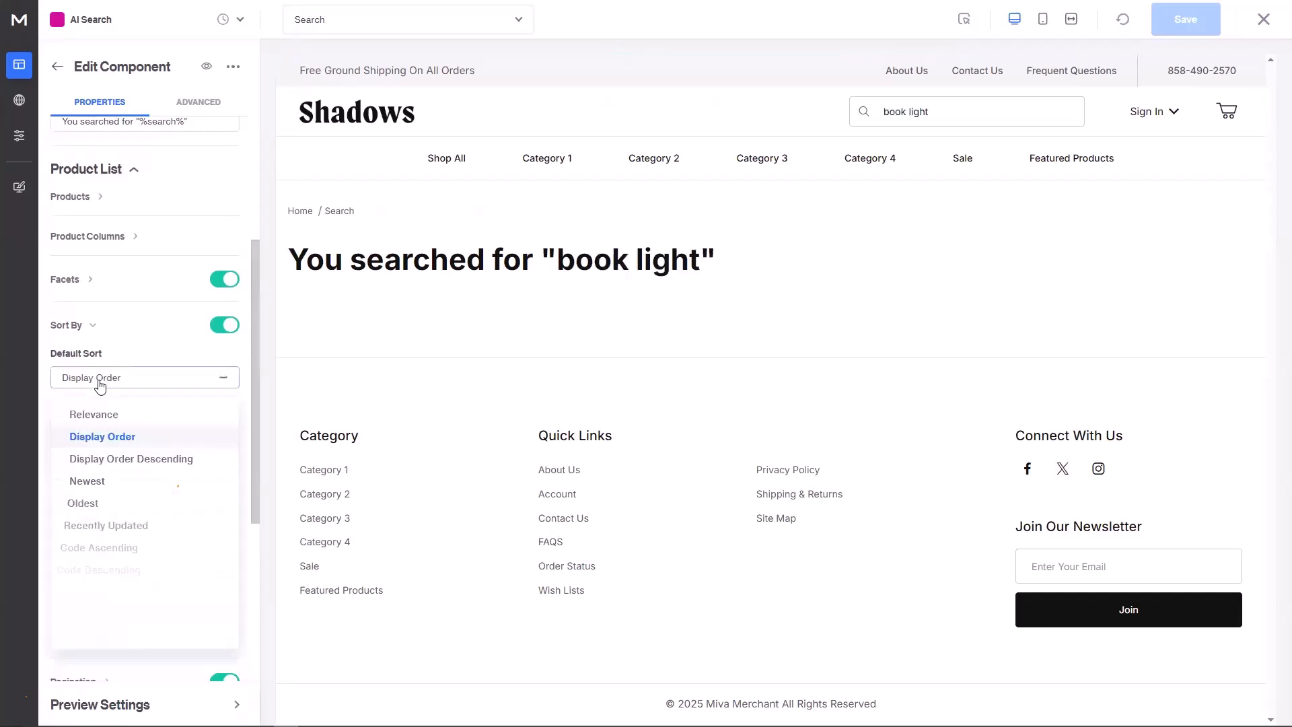
{"action": "left_click", "coordinate": [99, 415]}
Step: Add a new sort option labelled 'Relevance' after Newest Items
{"action": "scroll", "coordinate": [107, 336], "scroll_direction": "down", "scroll_amount": 5}
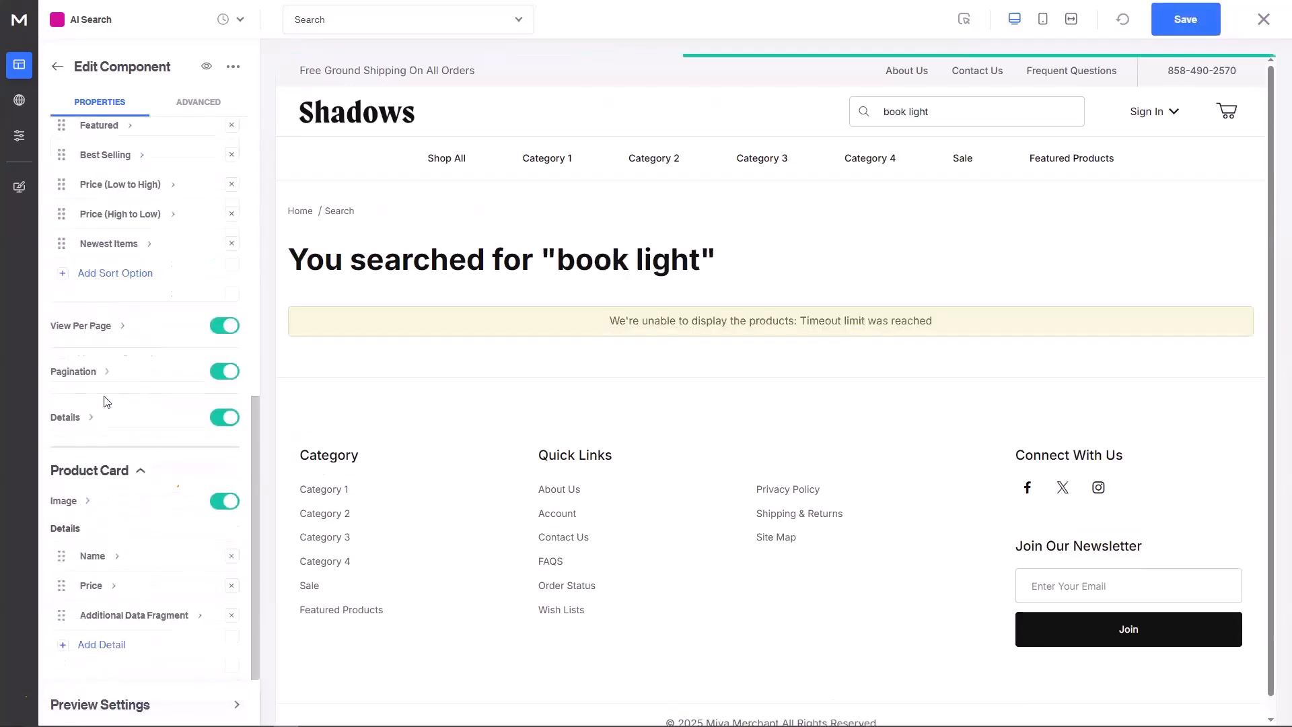
{"action": "left_click", "coordinate": [110, 272]}
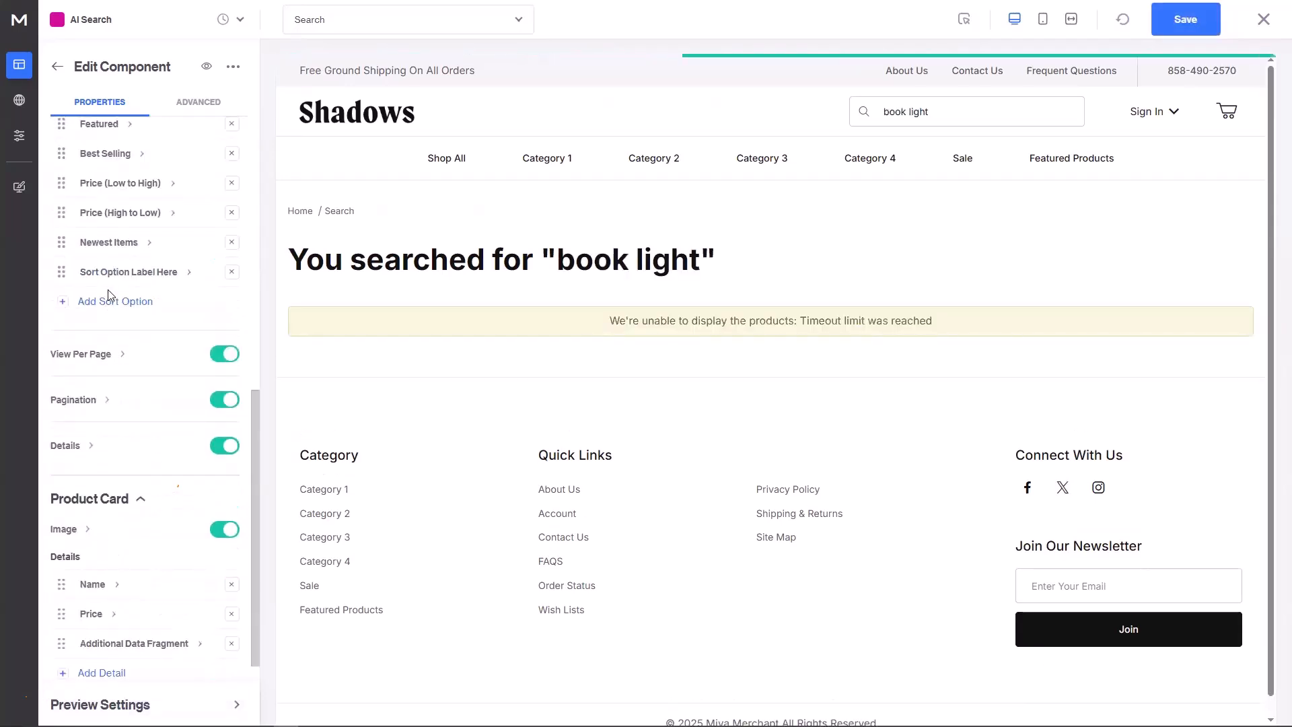
{"action": "left_click", "coordinate": [116, 272]}
{"action": "triple_click", "coordinate": [122, 188]}
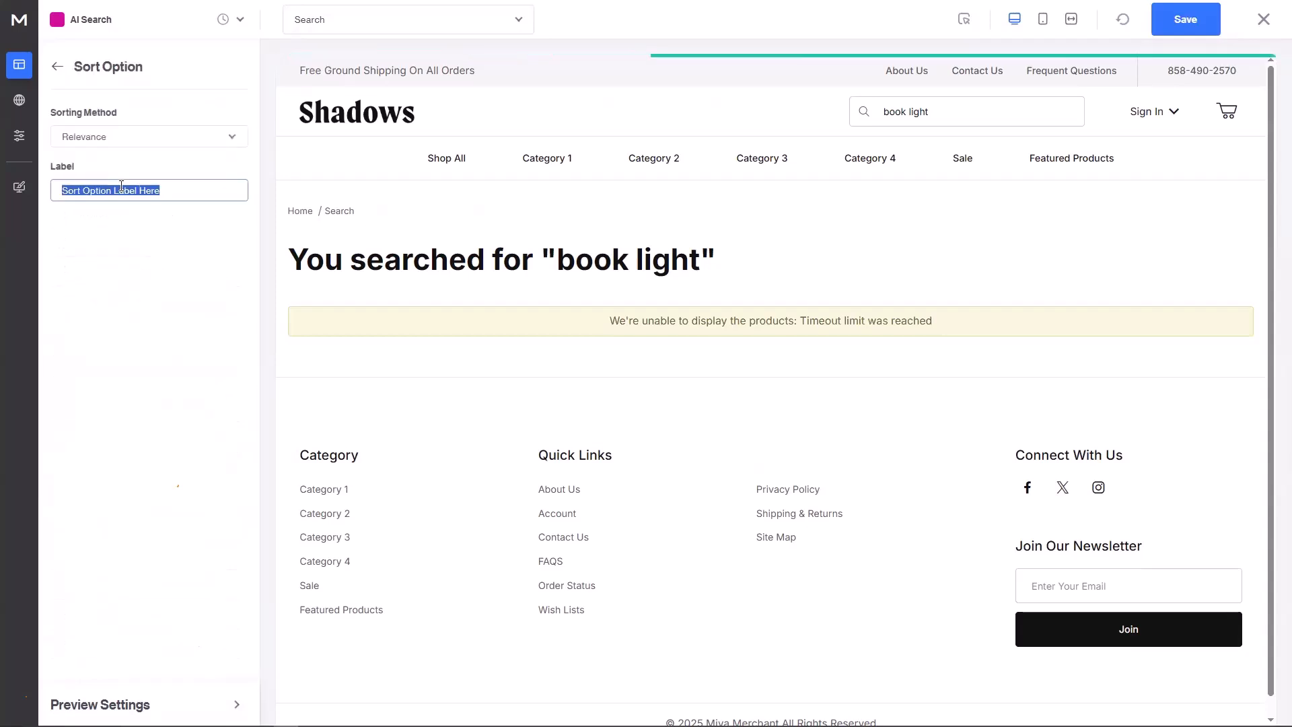
{"action": "type", "text": "Rel"}
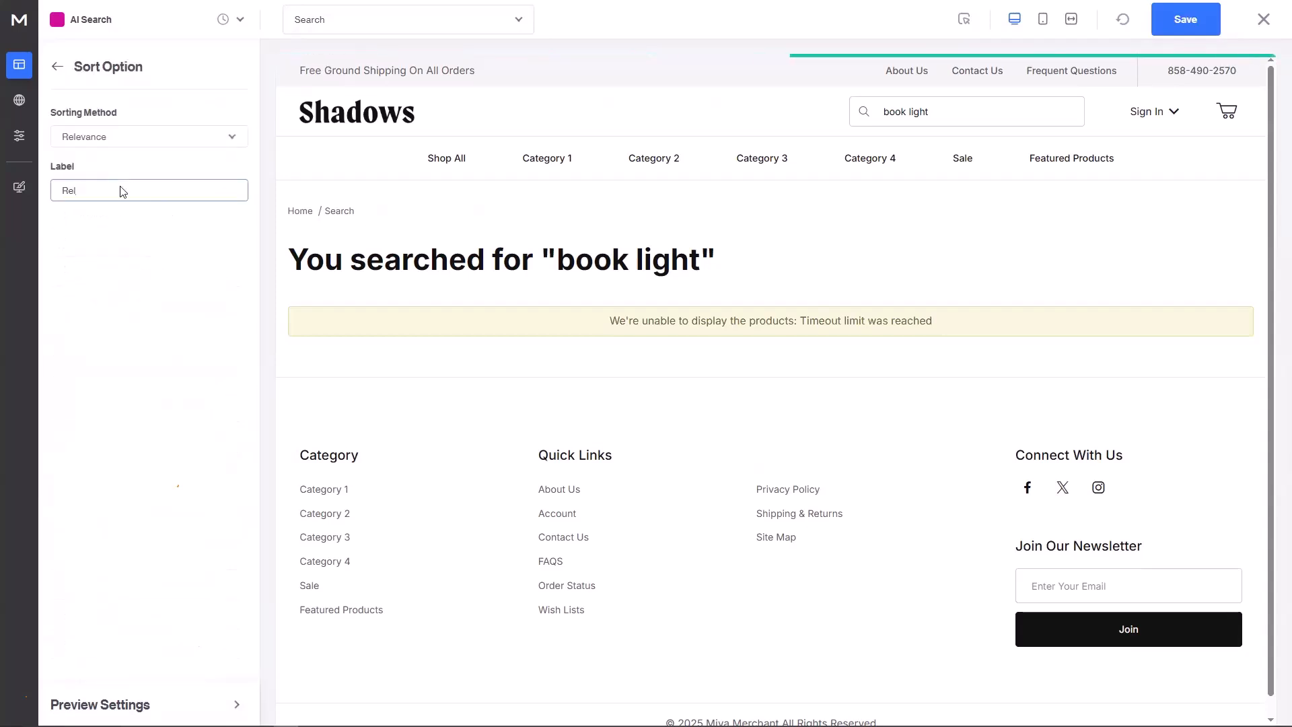
{"action": "type", "text": "evance"}
{"action": "left_click", "coordinate": [57, 66]}
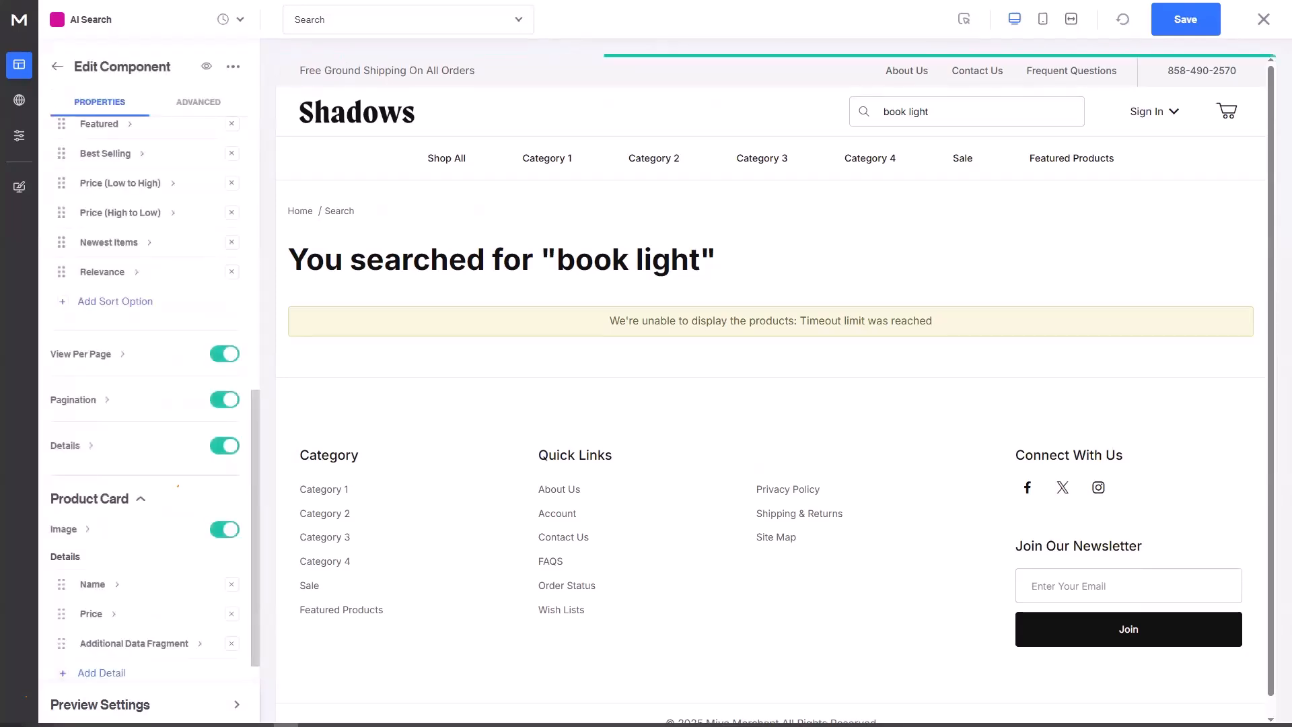
Step: Clear the 'book light' preview search term so all 115402 products show, then save
{"action": "left_click", "coordinate": [138, 701]}
{"action": "left_click", "coordinate": [143, 657]}
{"action": "triple_click", "coordinate": [141, 660]}
{"action": "key", "text": "BackSpace"}
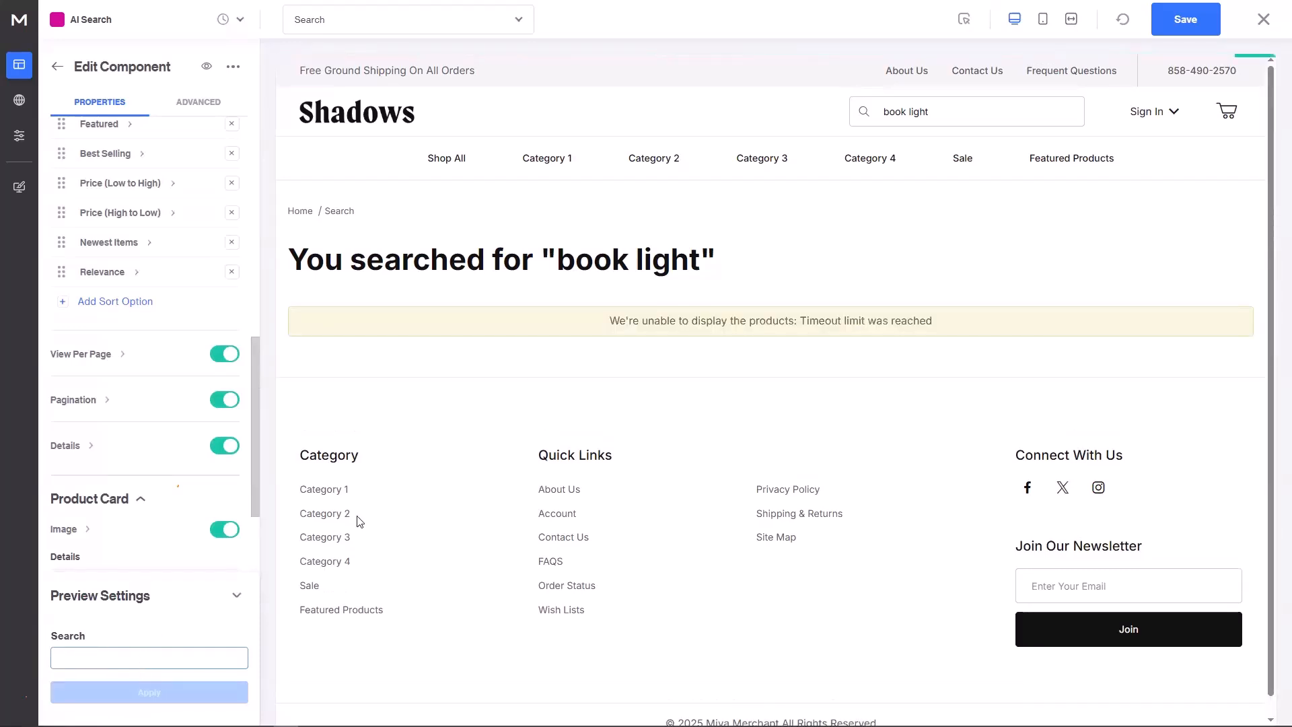
{"action": "scroll", "coordinate": [165, 349], "scroll_direction": "up", "scroll_amount": 2}
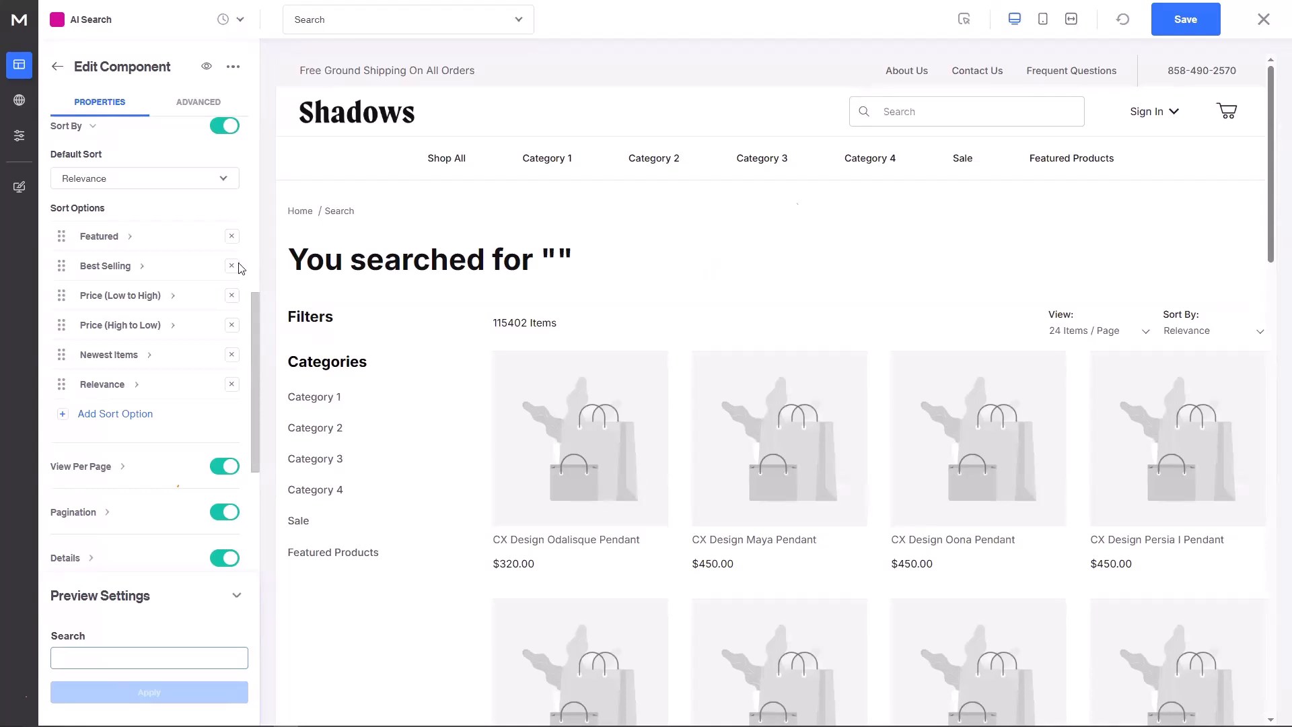
{"action": "left_click", "coordinate": [1196, 25]}
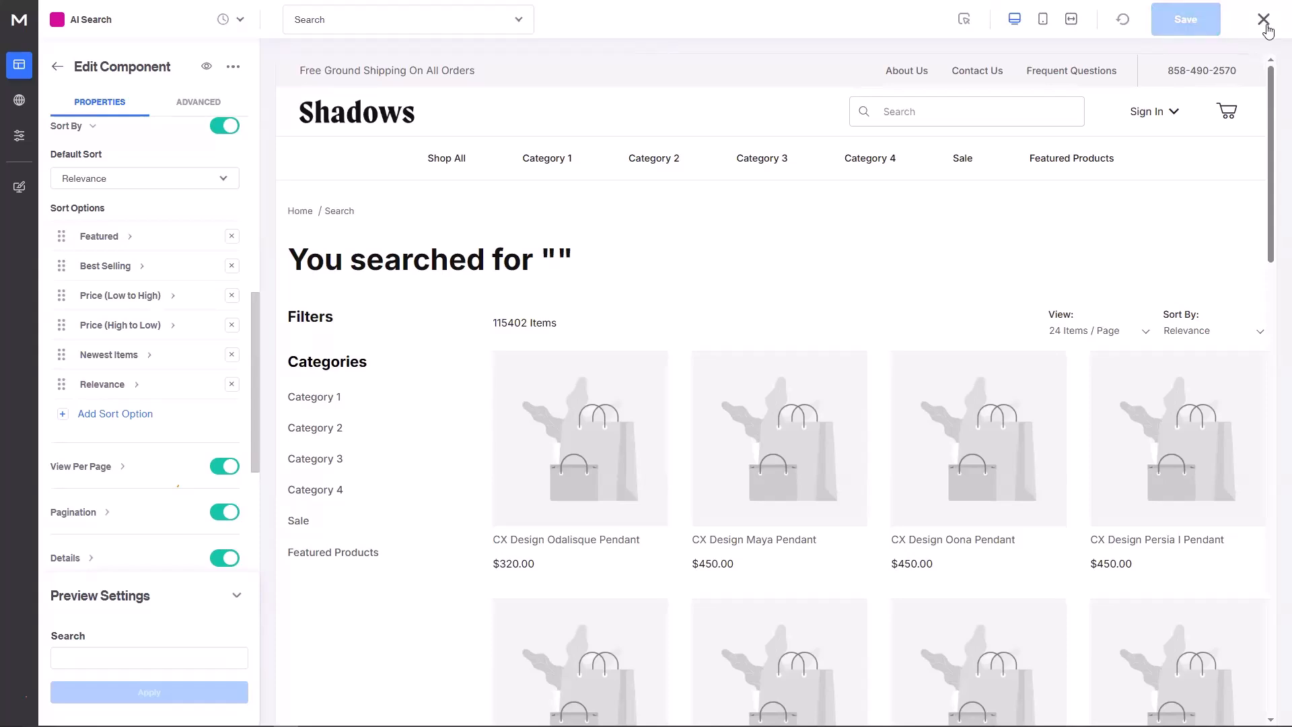
Step: Close the page editor and search the storefront for 'mood lighting' instead of 'kichlr'
{"action": "left_click", "coordinate": [1265, 24]}
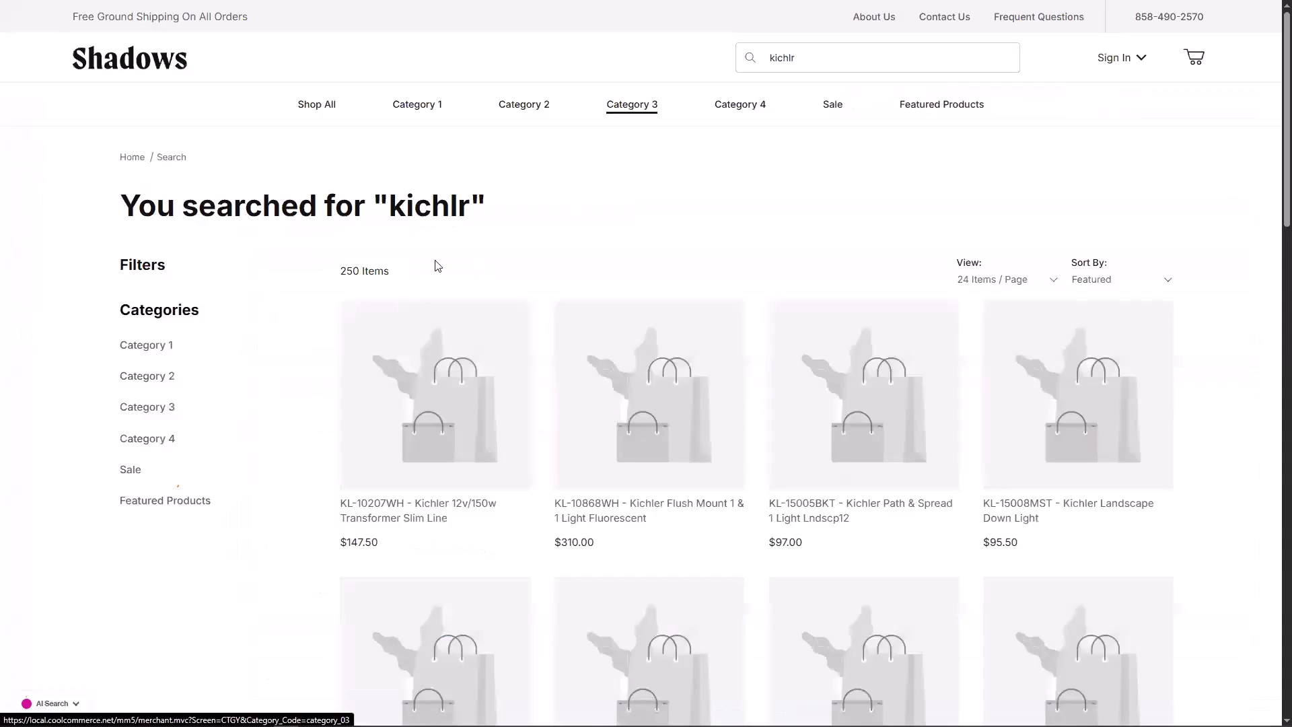
{"action": "left_click", "coordinate": [836, 59]}
{"action": "key", "text": "ctrl+a"}
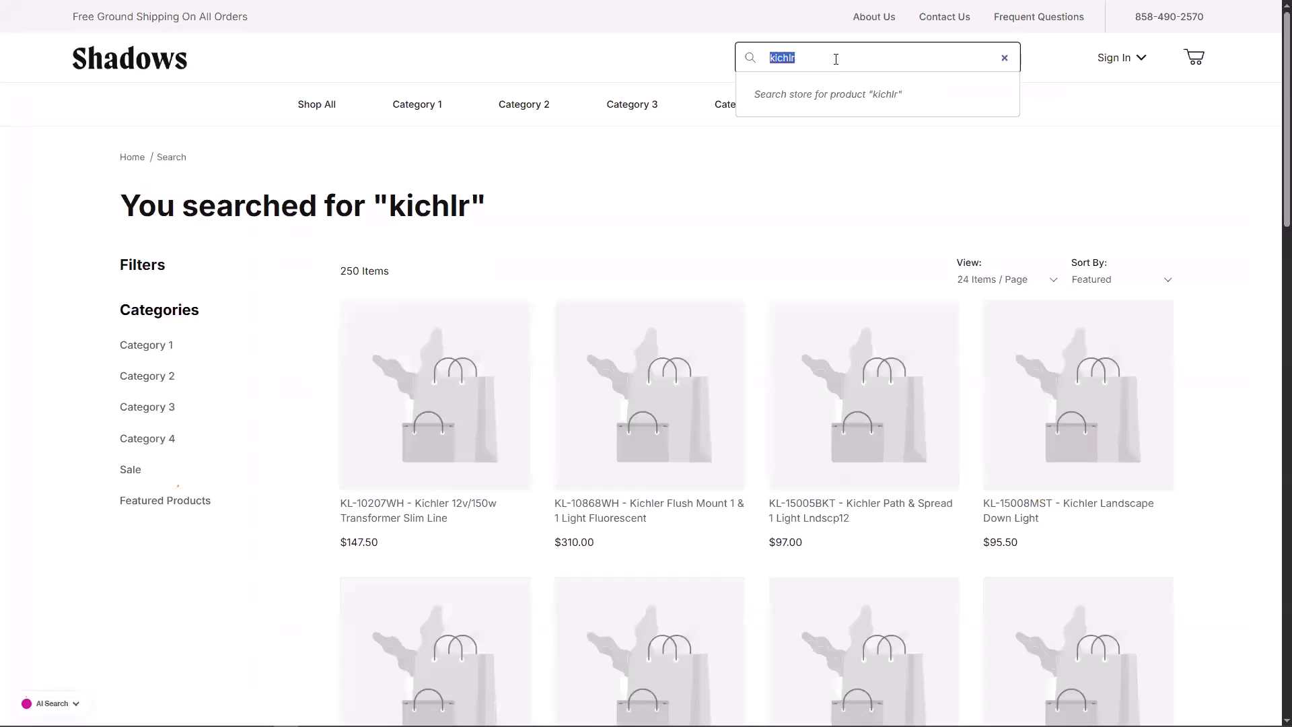
{"action": "key", "text": "BackSpace"}
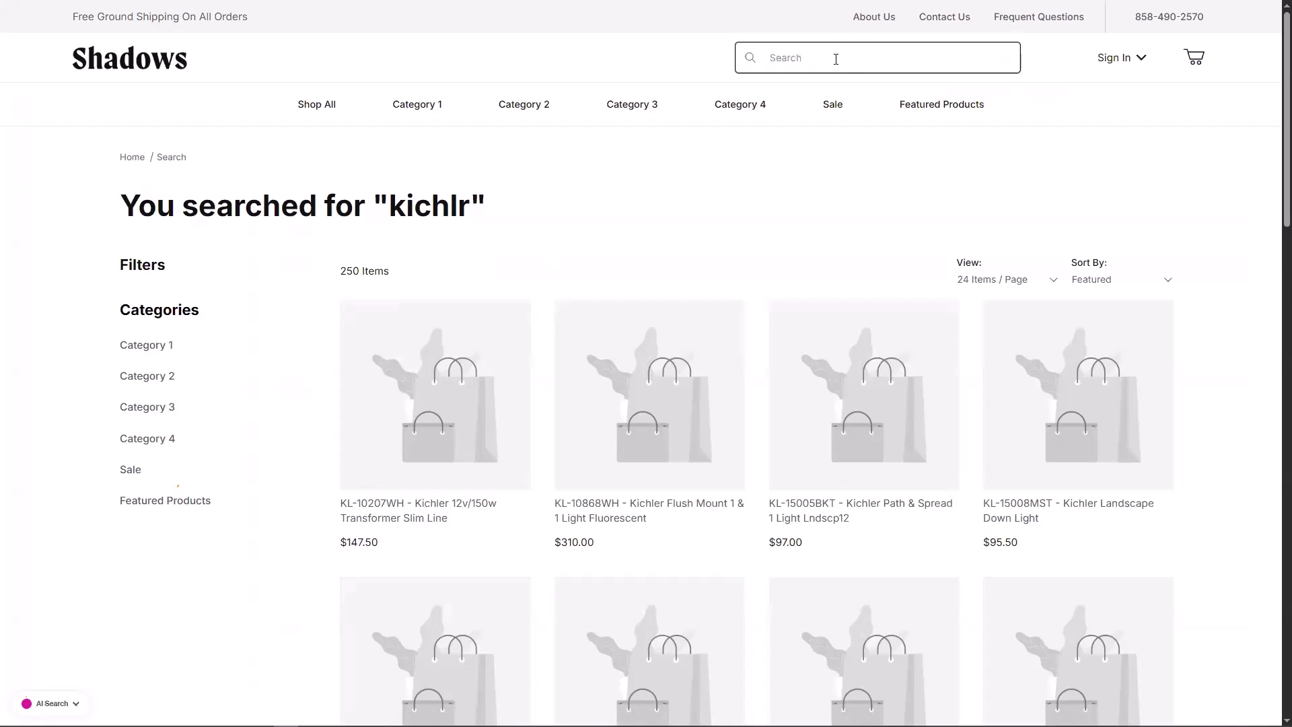
{"action": "type", "text": "mood"}
{"action": "key", "text": "BackSpace"}
{"action": "key", "text": "BackSpace"}
{"action": "key", "text": "BackSpace"}
{"action": "type", "text": "od lighting"}
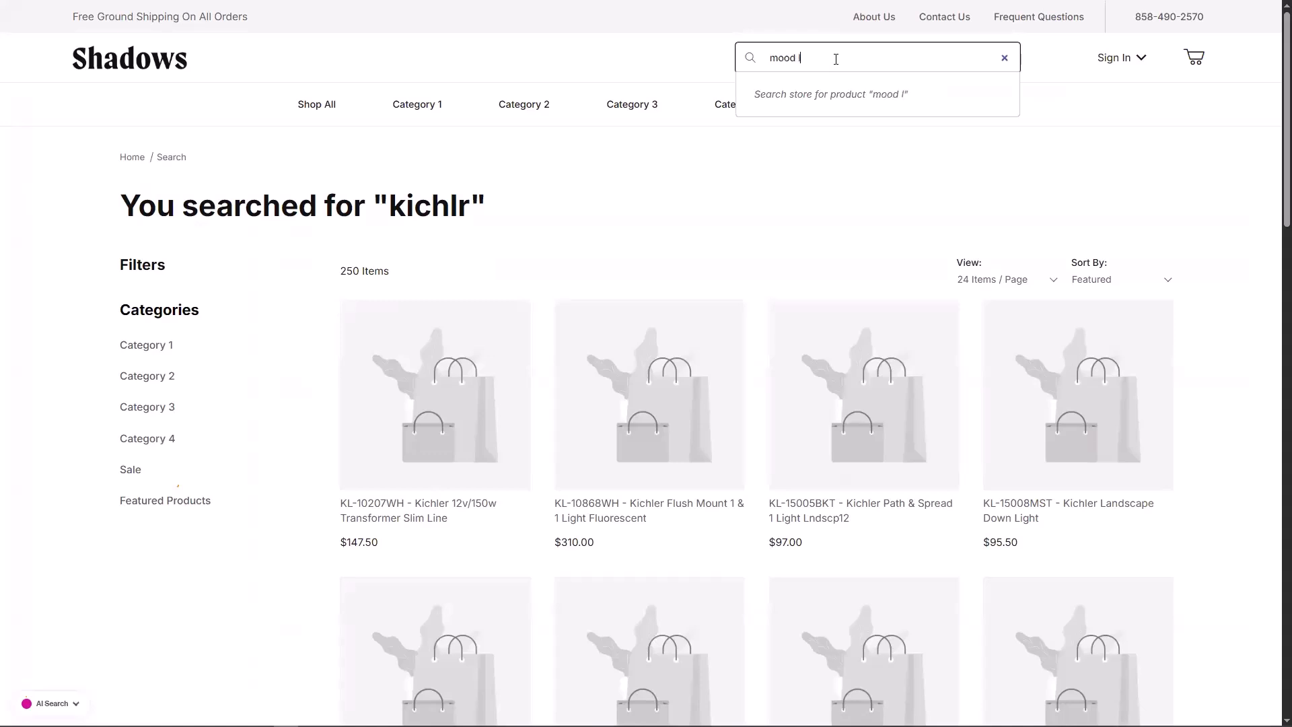
{"action": "key", "text": "Return"}
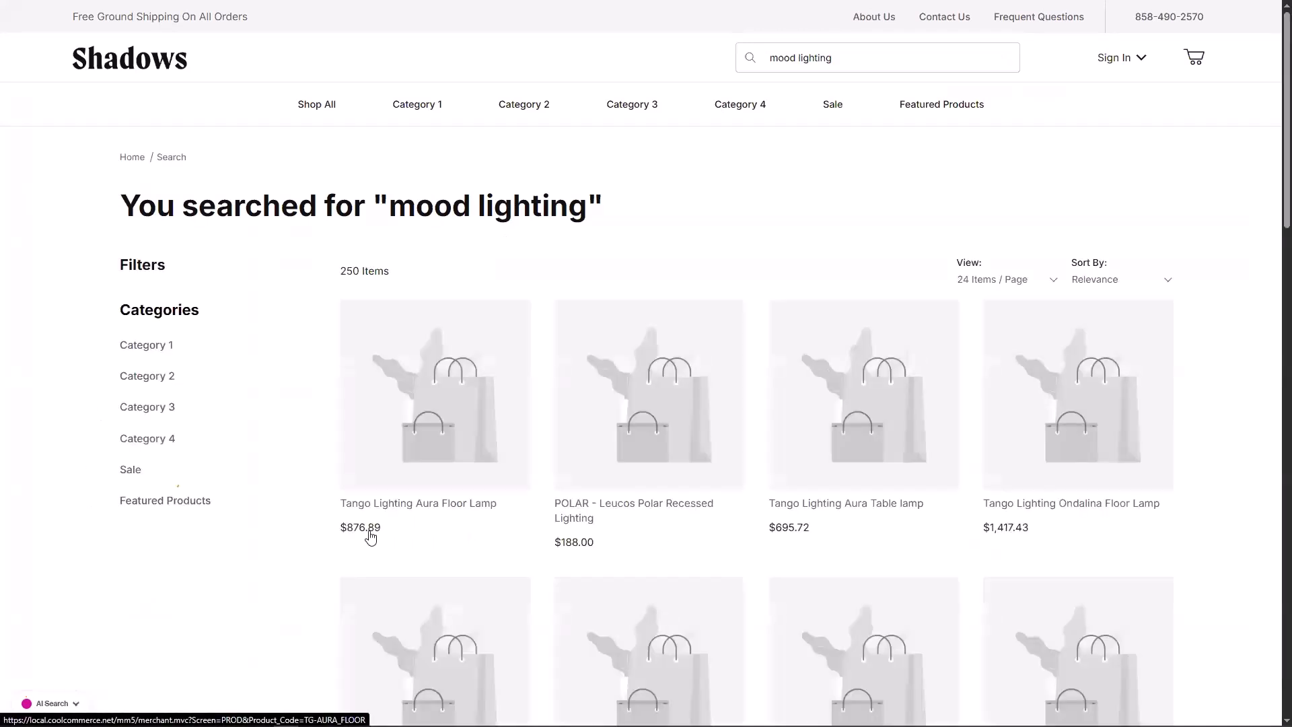
Step: Scroll through the 250 Relevance-sorted 'mood lighting' results
{"action": "scroll", "coordinate": [370, 536], "scroll_direction": "down", "scroll_amount": 3}
{"action": "scroll", "coordinate": [371, 536], "scroll_direction": "up", "scroll_amount": 3}
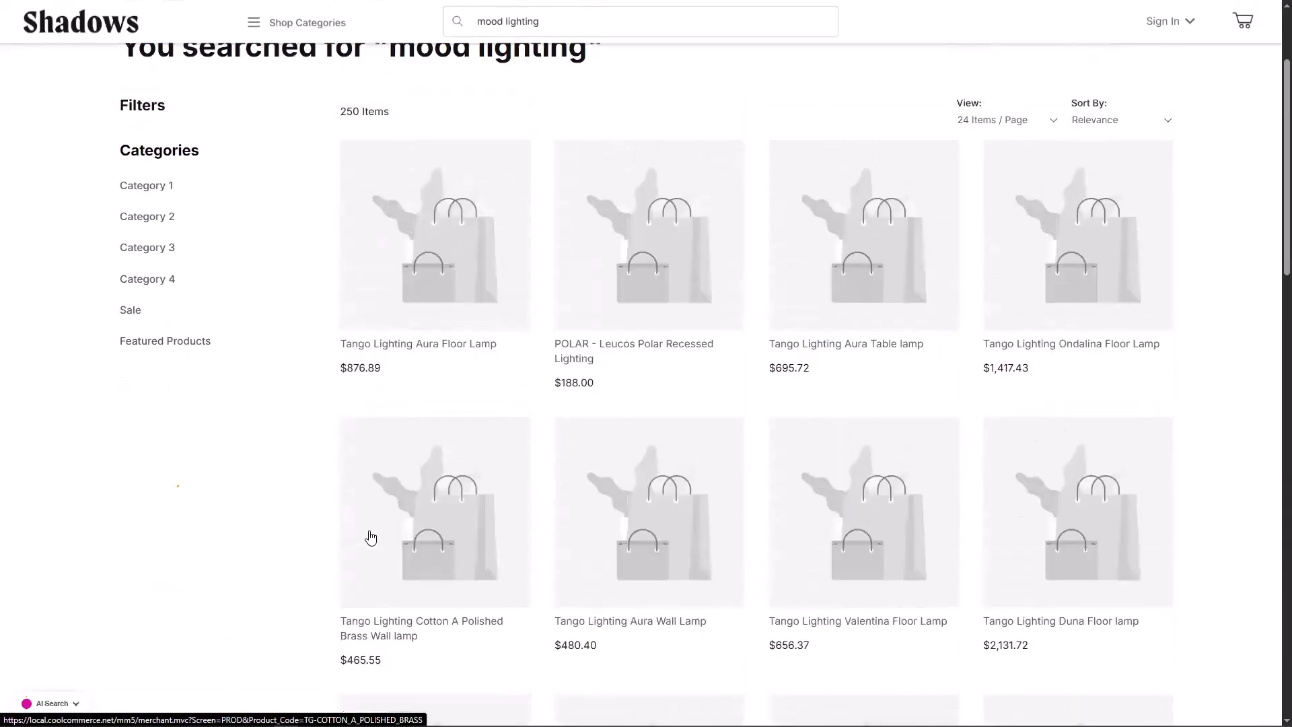
{"action": "scroll", "coordinate": [370, 536], "scroll_direction": "down", "scroll_amount": 2}
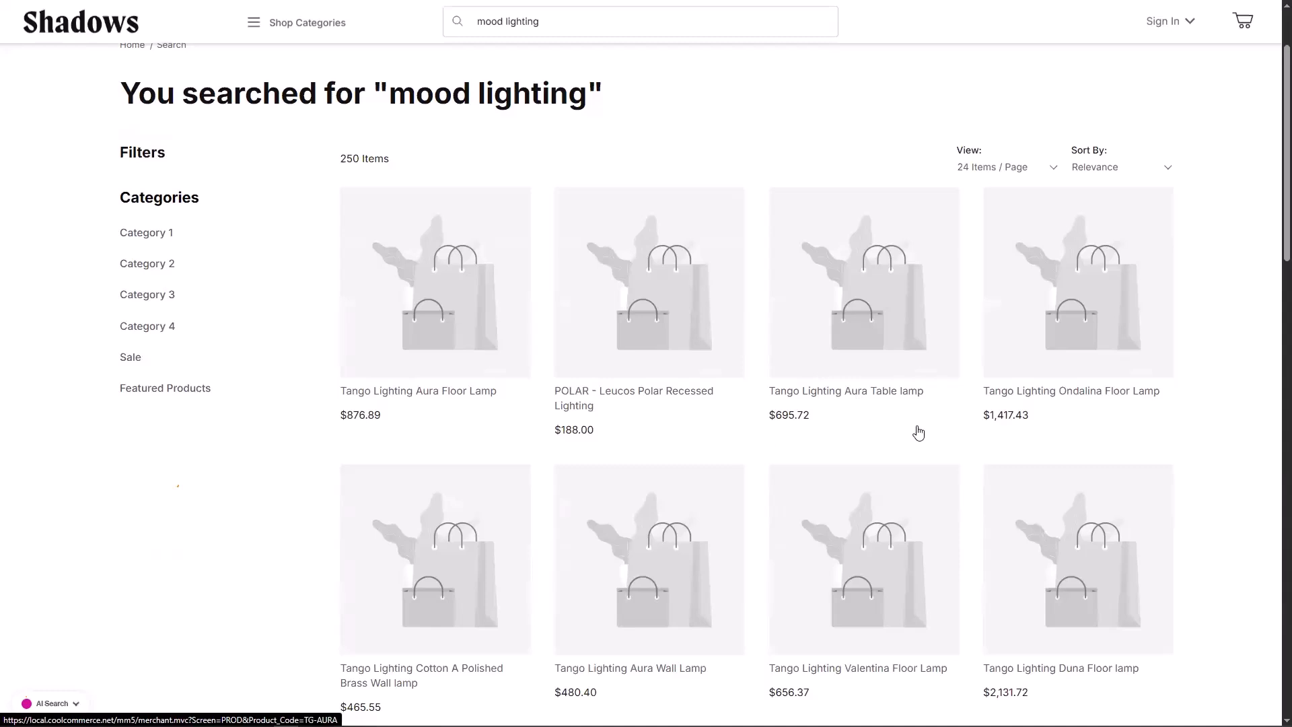
{"action": "scroll", "coordinate": [917, 431], "scroll_direction": "down", "scroll_amount": 2}
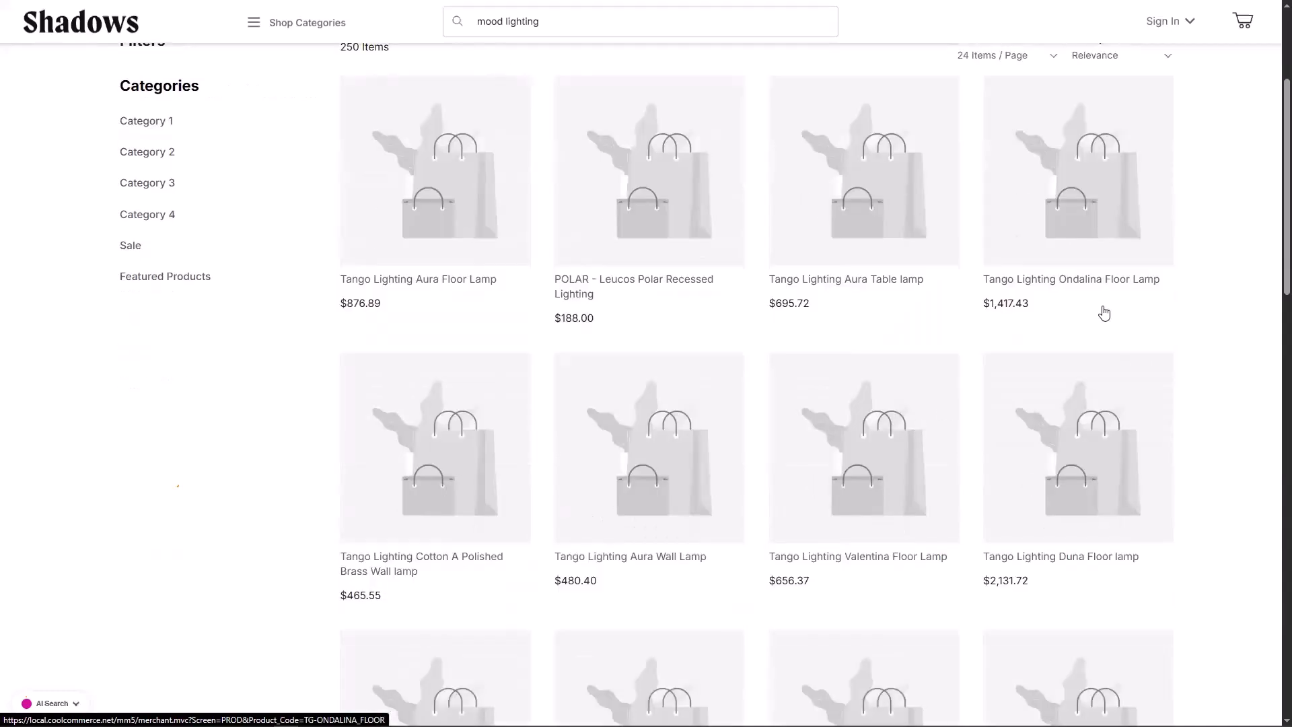
{"action": "scroll", "coordinate": [1104, 313], "scroll_direction": "down", "scroll_amount": 2}
{"action": "scroll", "coordinate": [1104, 313], "scroll_direction": "down", "scroll_amount": 2}
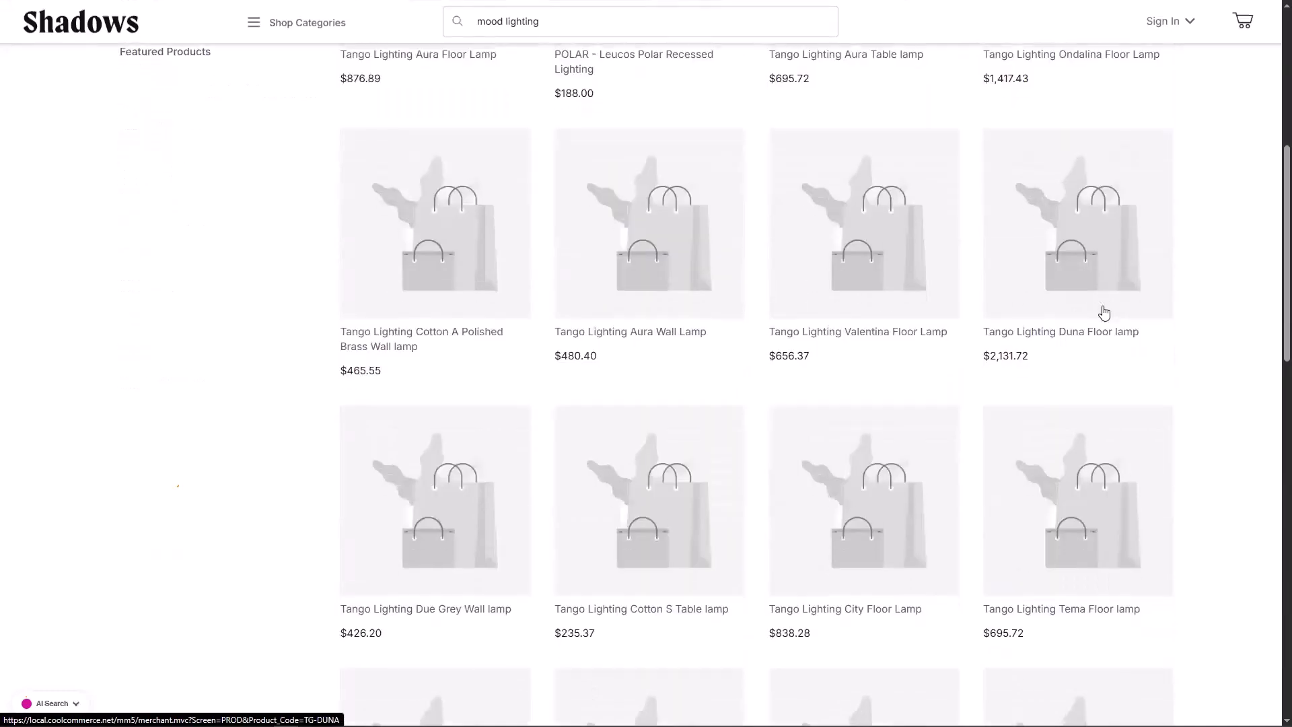
{"action": "scroll", "coordinate": [1104, 313], "scroll_direction": "down", "scroll_amount": 2}
{"action": "scroll", "coordinate": [805, 406], "scroll_direction": "down", "scroll_amount": 2}
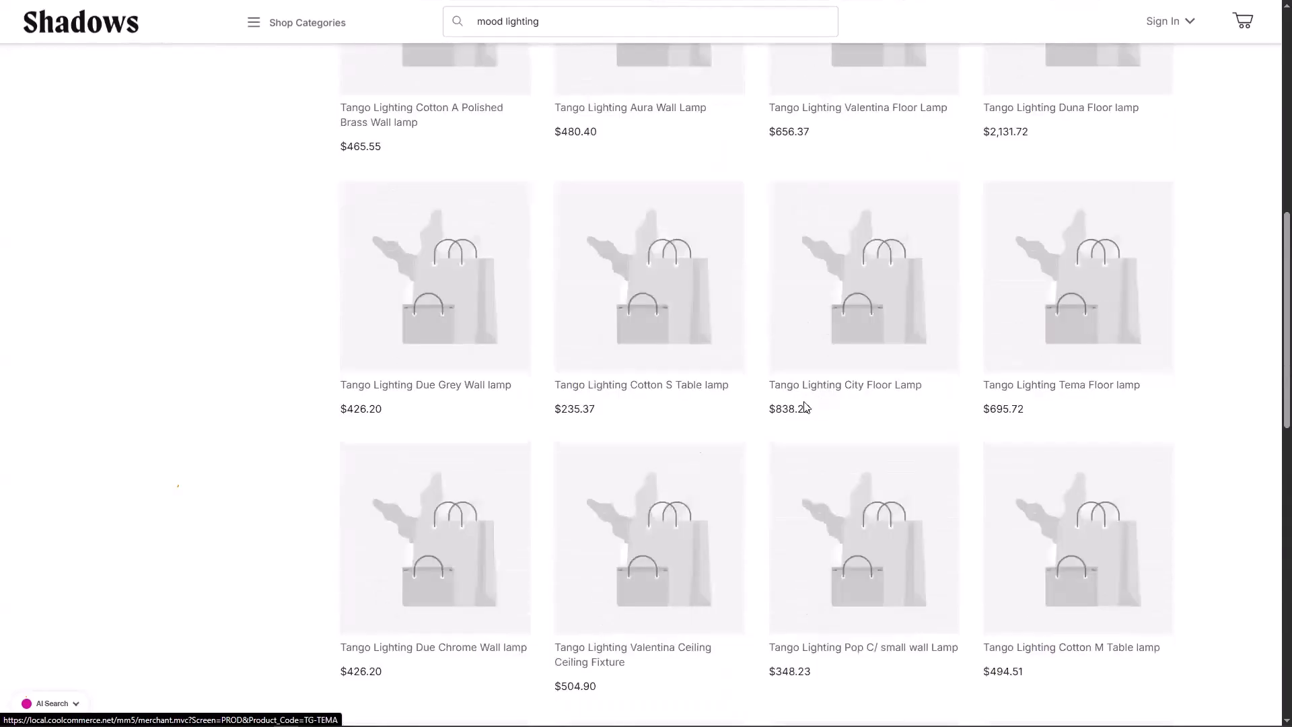
{"action": "scroll", "coordinate": [696, 448], "scroll_direction": "up", "scroll_amount": 10}
Step: Switch the preview to Production and search 'mothers day gift', which returns no products
{"action": "left_click", "coordinate": [61, 703]}
{"action": "left_click", "coordinate": [62, 568]}
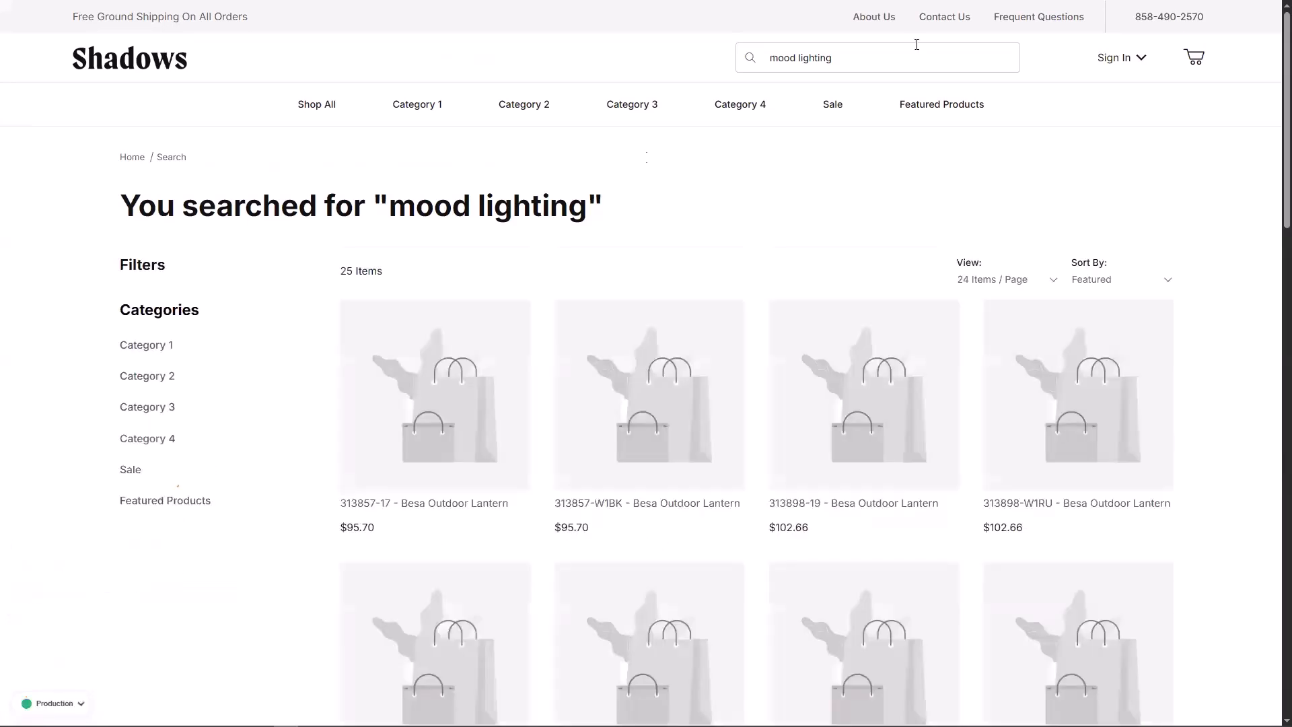
{"action": "left_click", "coordinate": [896, 62]}
{"action": "key", "text": "ctrl+a"}
{"action": "type", "text": "mothers day gift"}
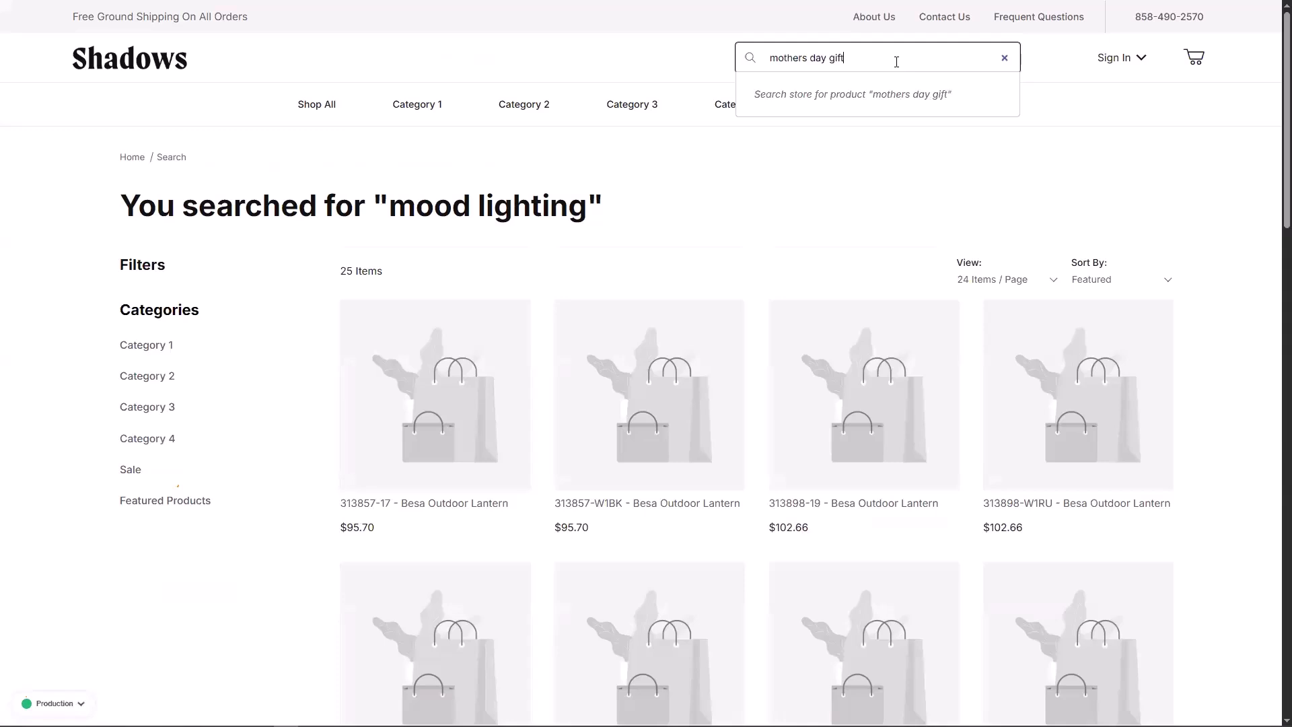
{"action": "key", "text": "Return"}
{"action": "triple_click", "coordinate": [896, 62]}
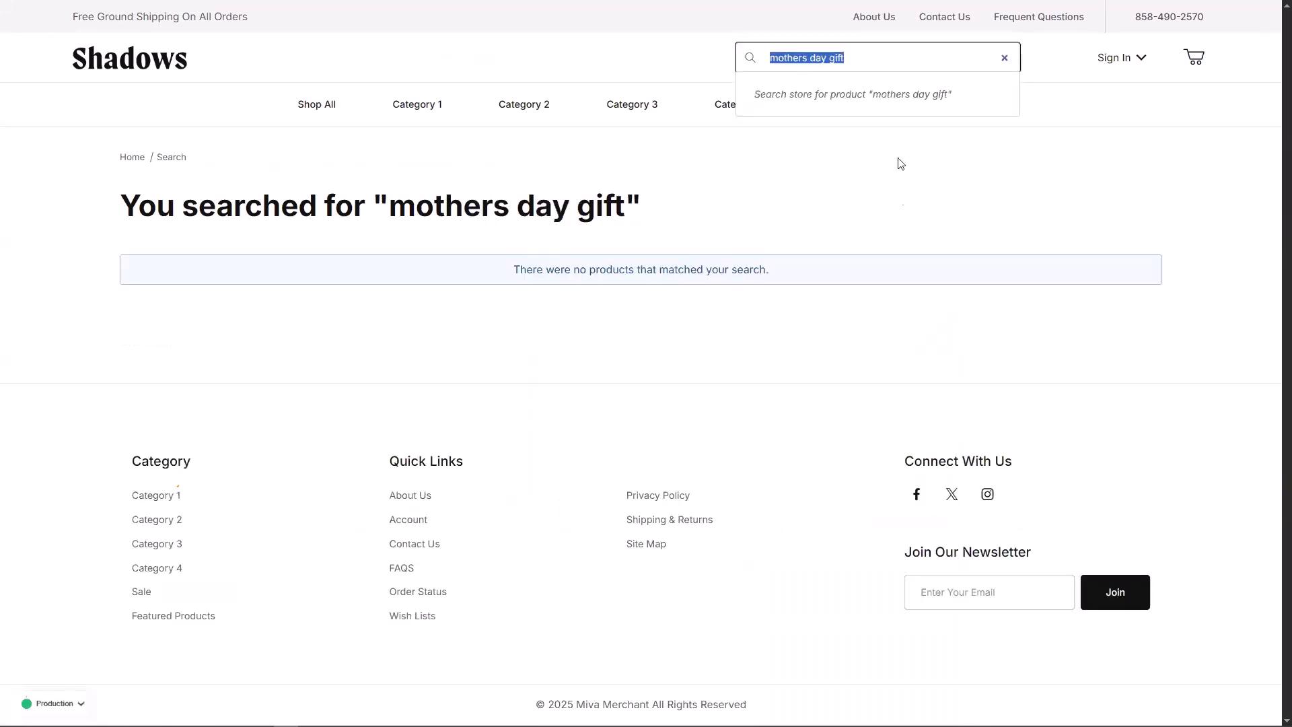
{"action": "left_click", "coordinate": [900, 197]}
{"action": "left_click", "coordinate": [64, 703]}
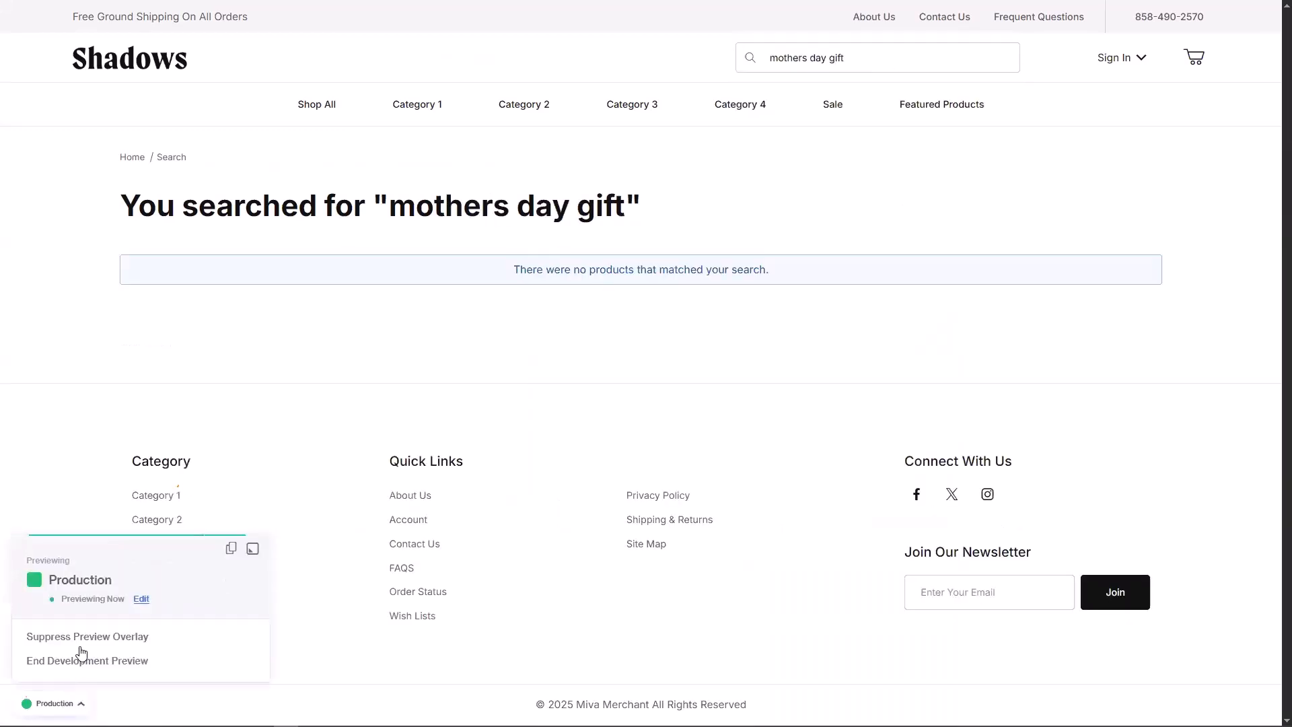
{"action": "left_click", "coordinate": [80, 598]}
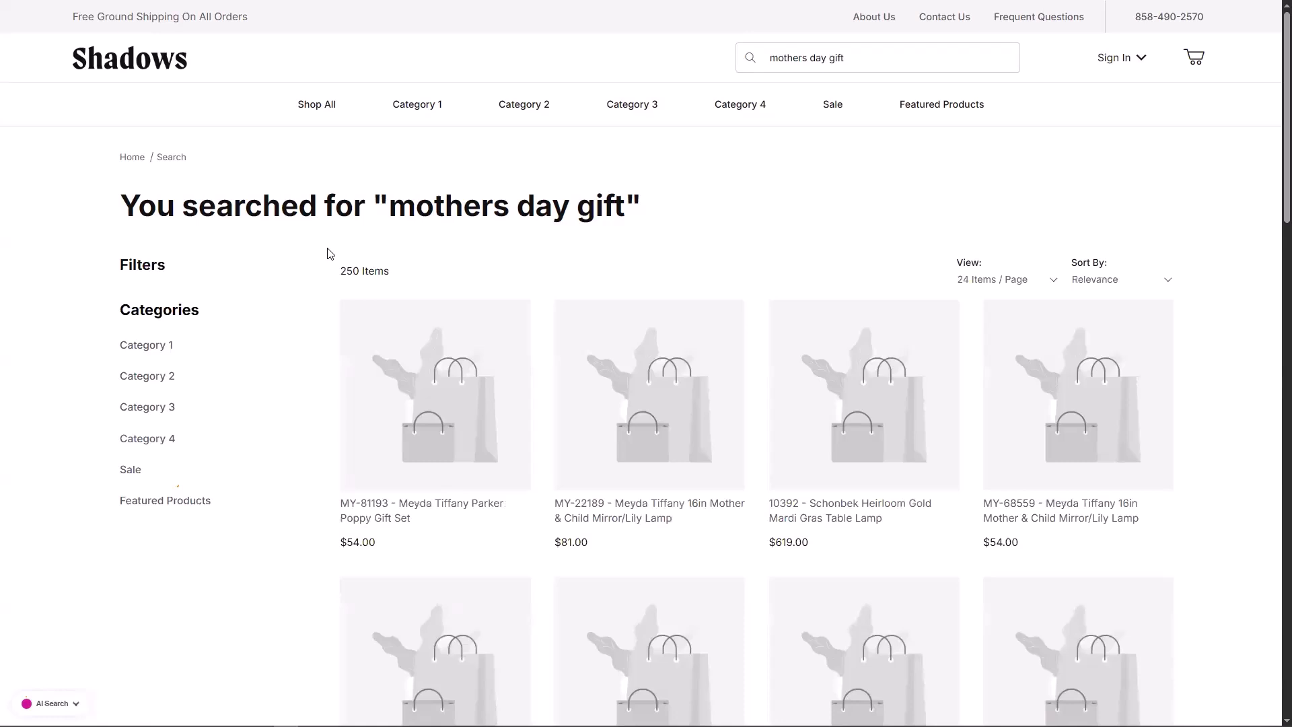
{"action": "scroll", "coordinate": [330, 253], "scroll_direction": "down", "scroll_amount": 2}
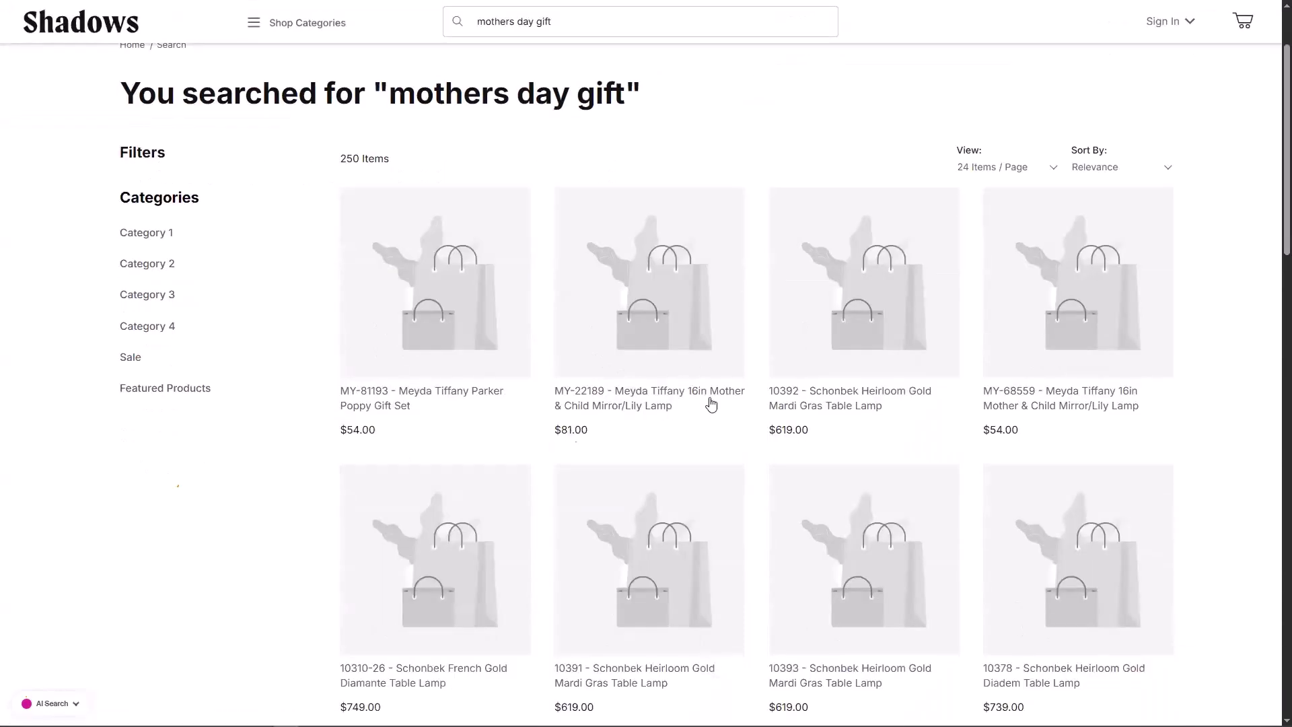
{"action": "scroll", "coordinate": [715, 418], "scroll_direction": "down", "scroll_amount": 2}
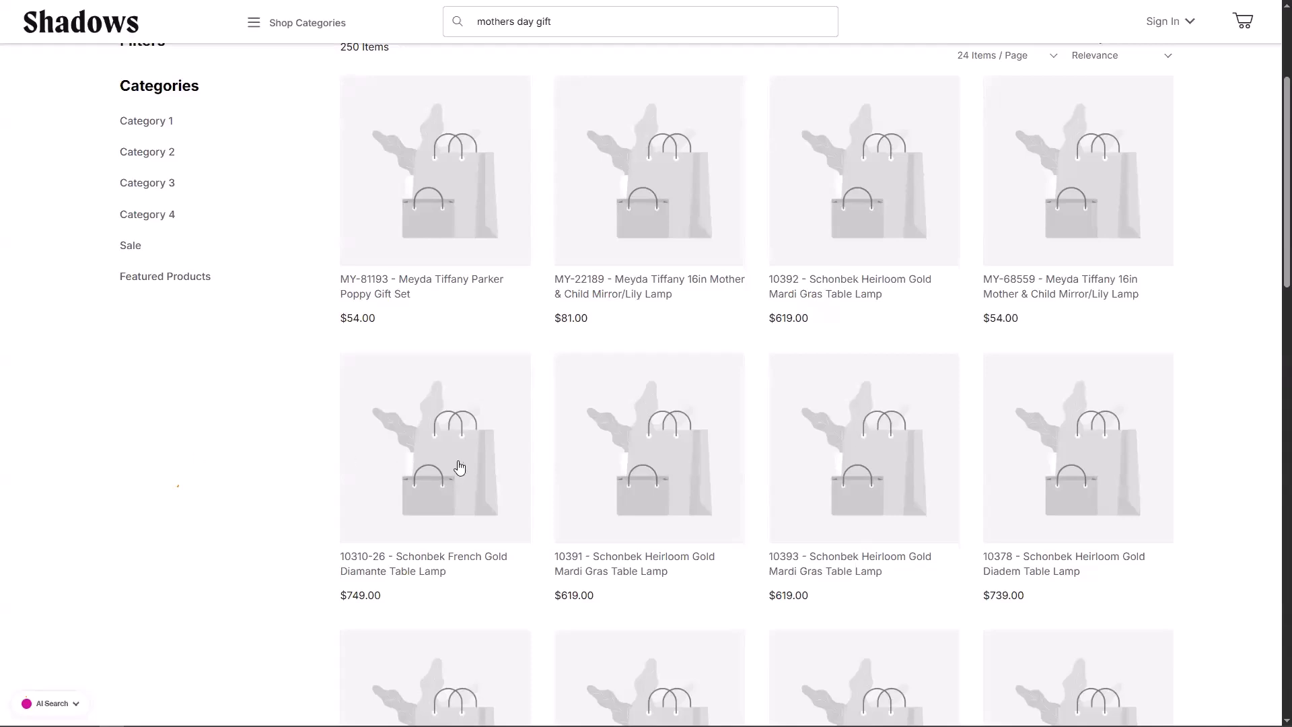
{"action": "scroll", "coordinate": [466, 474], "scroll_direction": "up", "scroll_amount": 2}
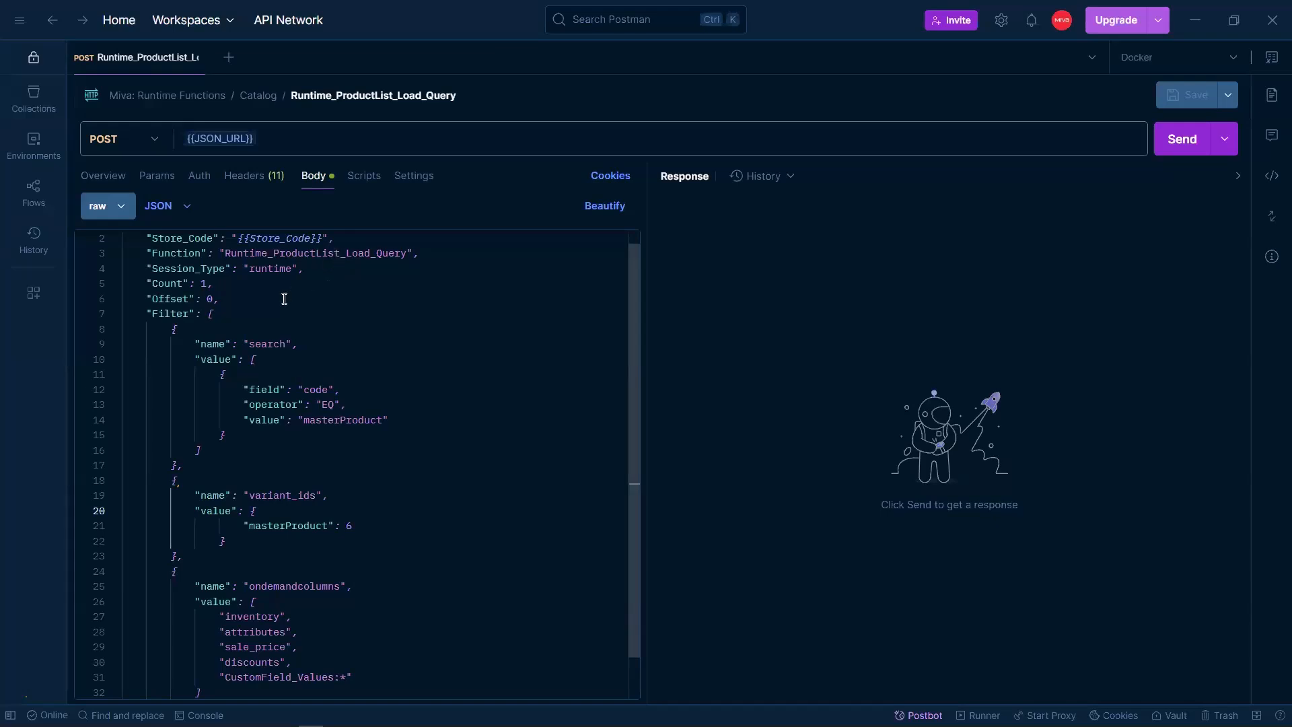
Step: Check the masterProduct variant_ids filter (id 6) in the JSON body and send the query
{"action": "scroll", "coordinate": [284, 299], "scroll_direction": "down", "scroll_amount": 1}
{"action": "scroll", "coordinate": [284, 299], "scroll_direction": "down", "scroll_amount": 2}
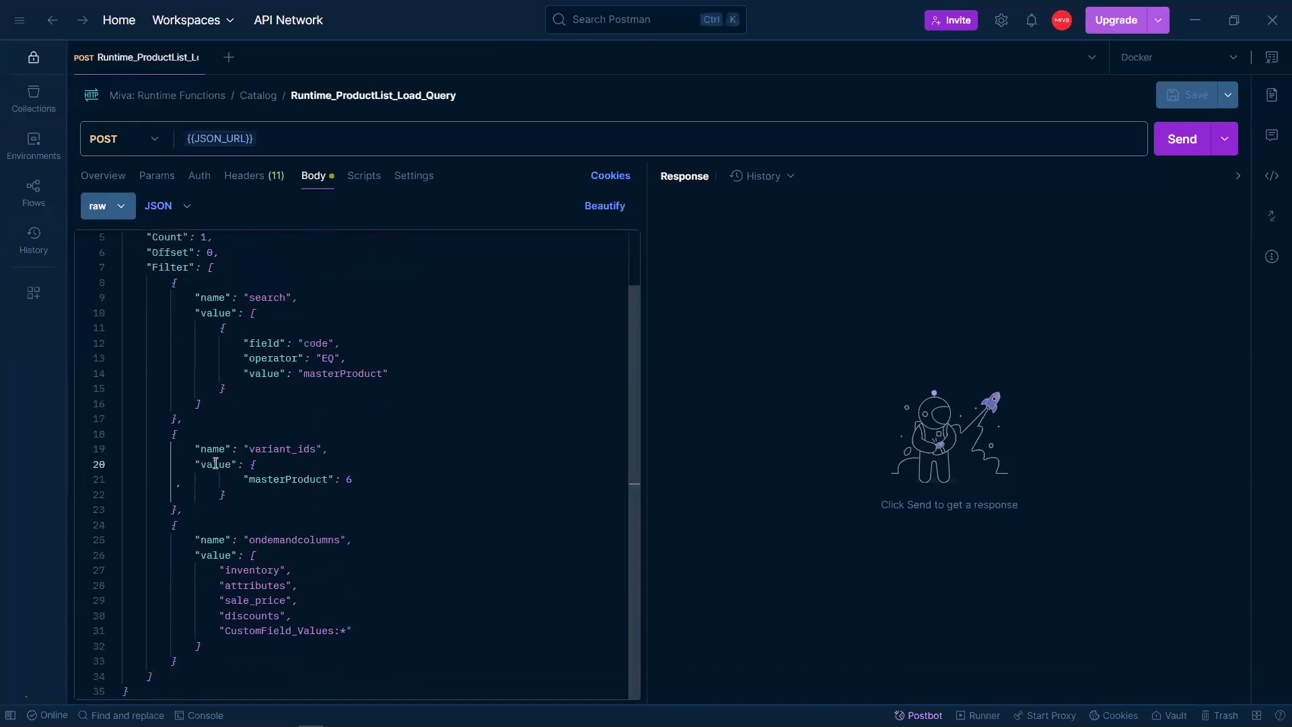
{"action": "left_click_drag", "start_coordinate": [168, 433], "coordinate": [217, 515]}
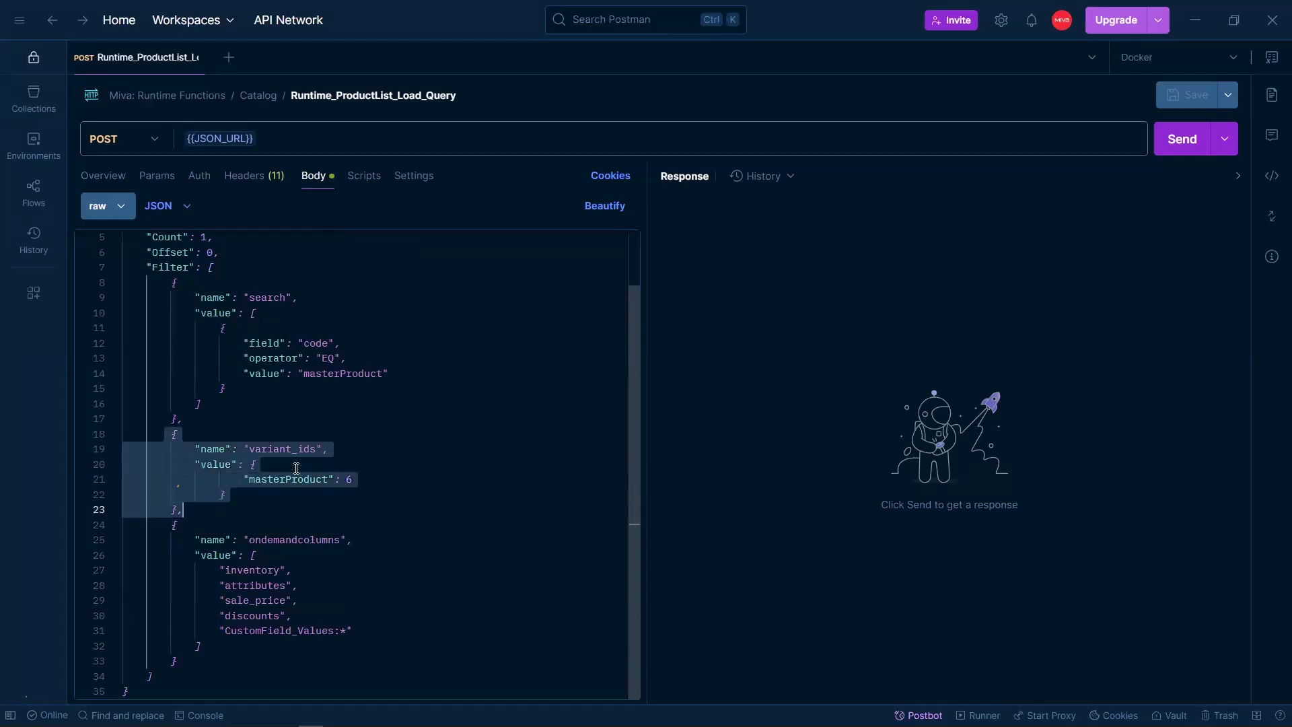
{"action": "left_click", "coordinate": [296, 465]}
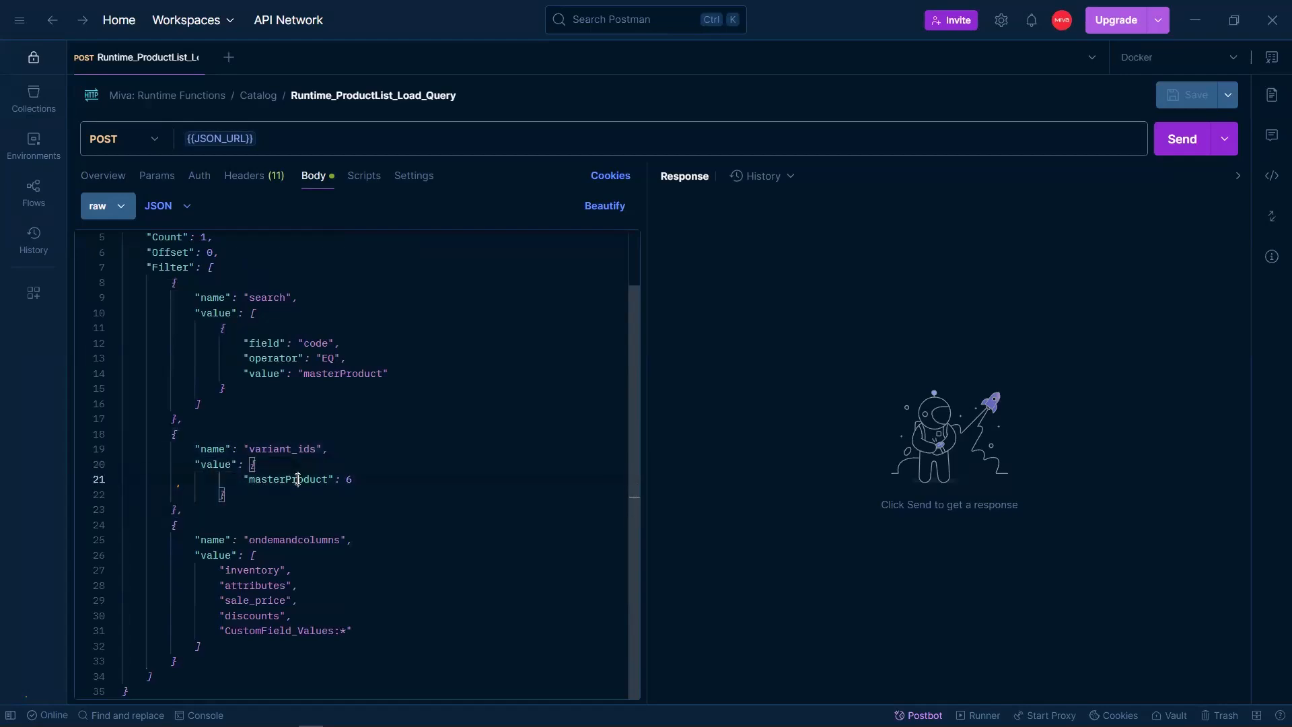
{"action": "double_click", "coordinate": [297, 479]}
{"action": "left_click", "coordinate": [350, 479]}
{"action": "left_click", "coordinate": [1182, 139]}
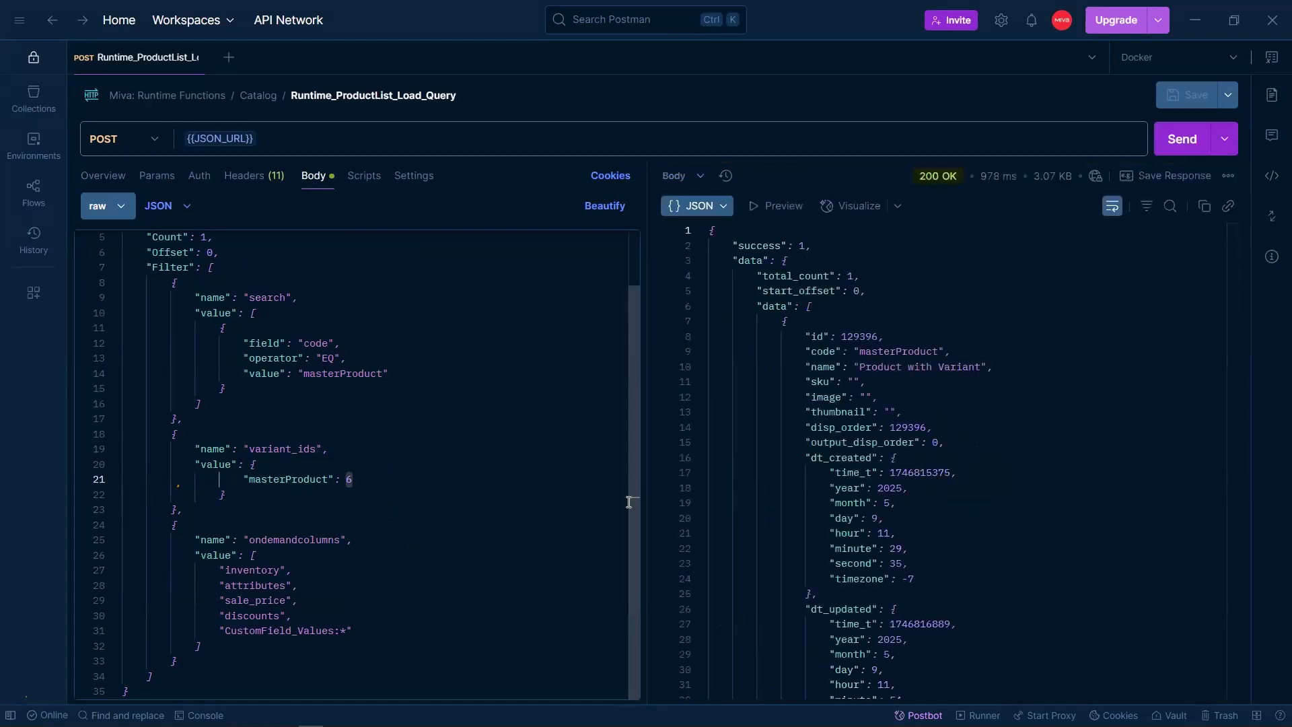
{"action": "scroll", "coordinate": [1094, 433], "scroll_direction": "down", "scroll_amount": 2}
{"action": "scroll", "coordinate": [1094, 432], "scroll_direction": "down", "scroll_amount": 8}
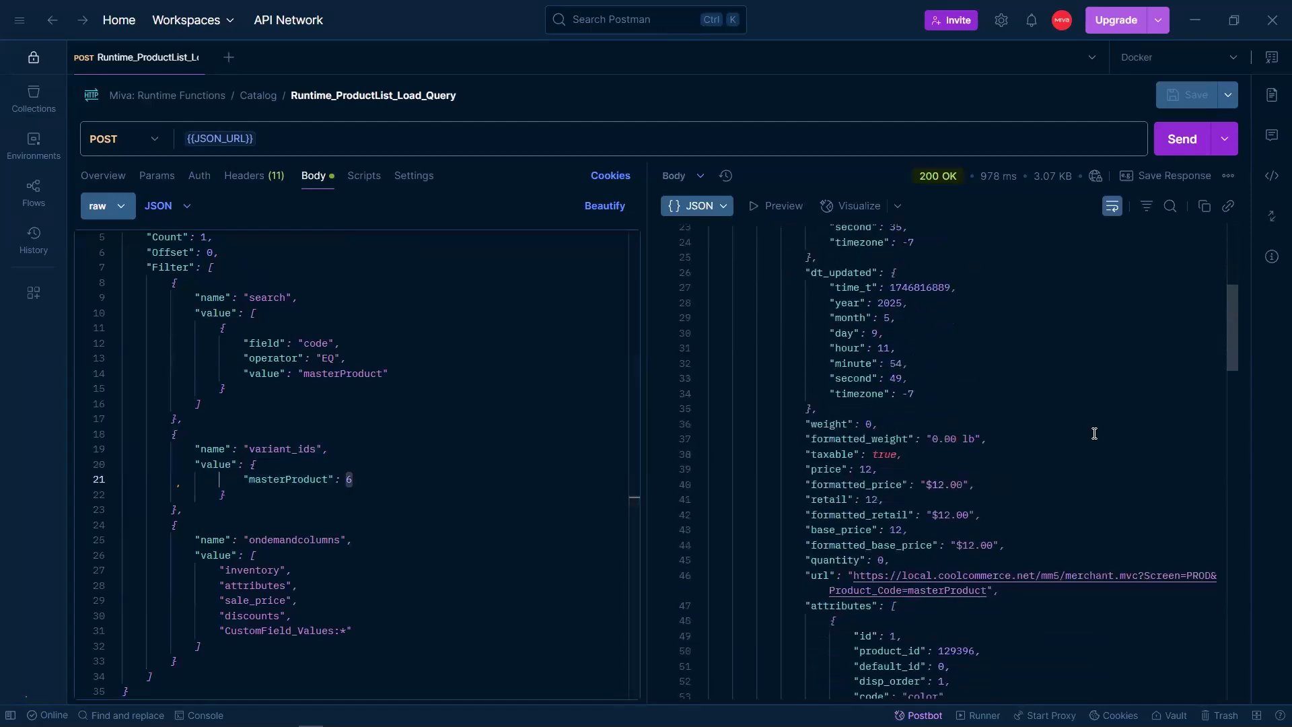
{"action": "scroll", "coordinate": [1094, 433], "scroll_direction": "down", "scroll_amount": 7}
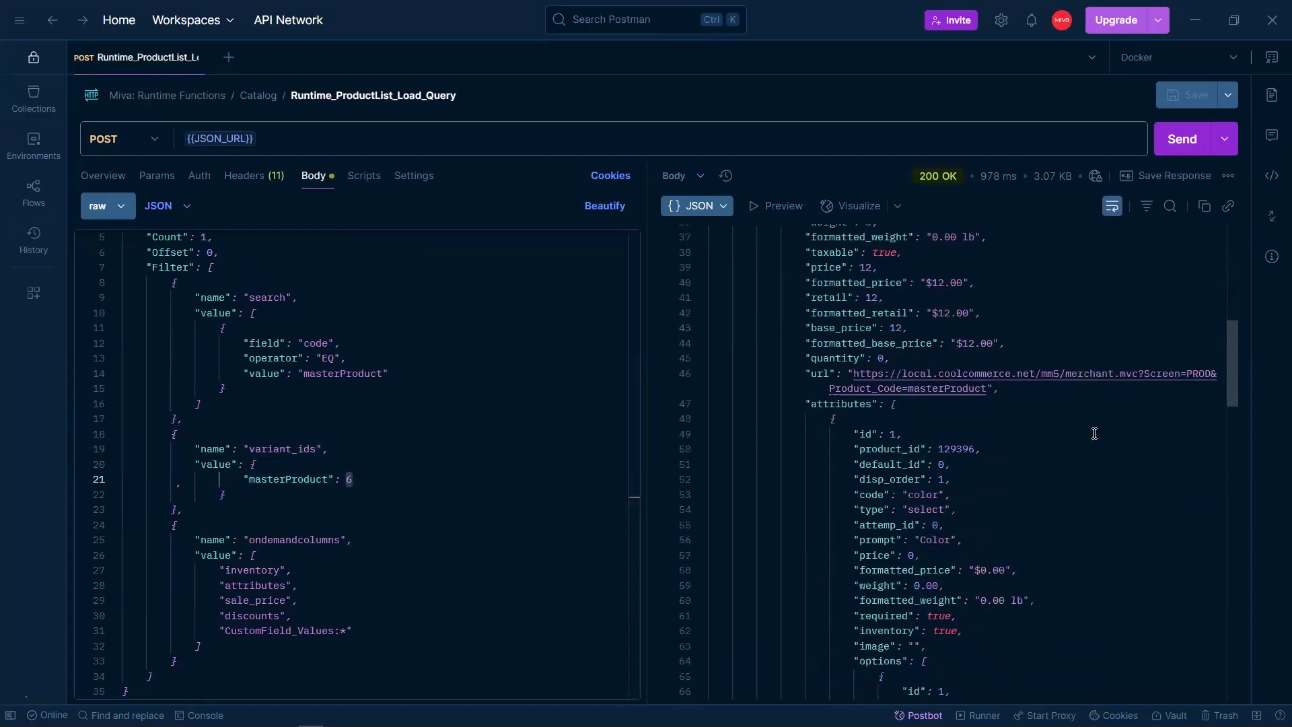
{"action": "scroll", "coordinate": [1094, 432], "scroll_direction": "down", "scroll_amount": 1}
{"action": "scroll", "coordinate": [196, 402], "scroll_direction": "up", "scroll_amount": 1}
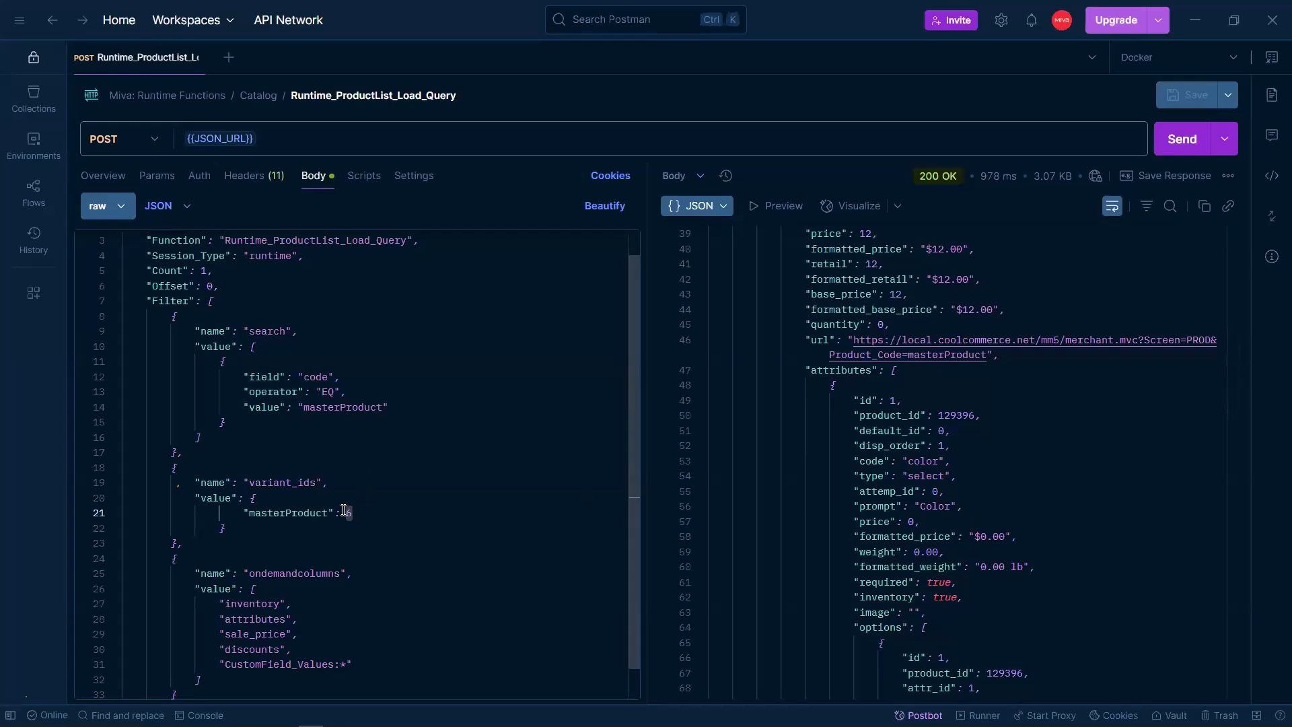
{"action": "scroll", "coordinate": [1072, 498], "scroll_direction": "down", "scroll_amount": 10}
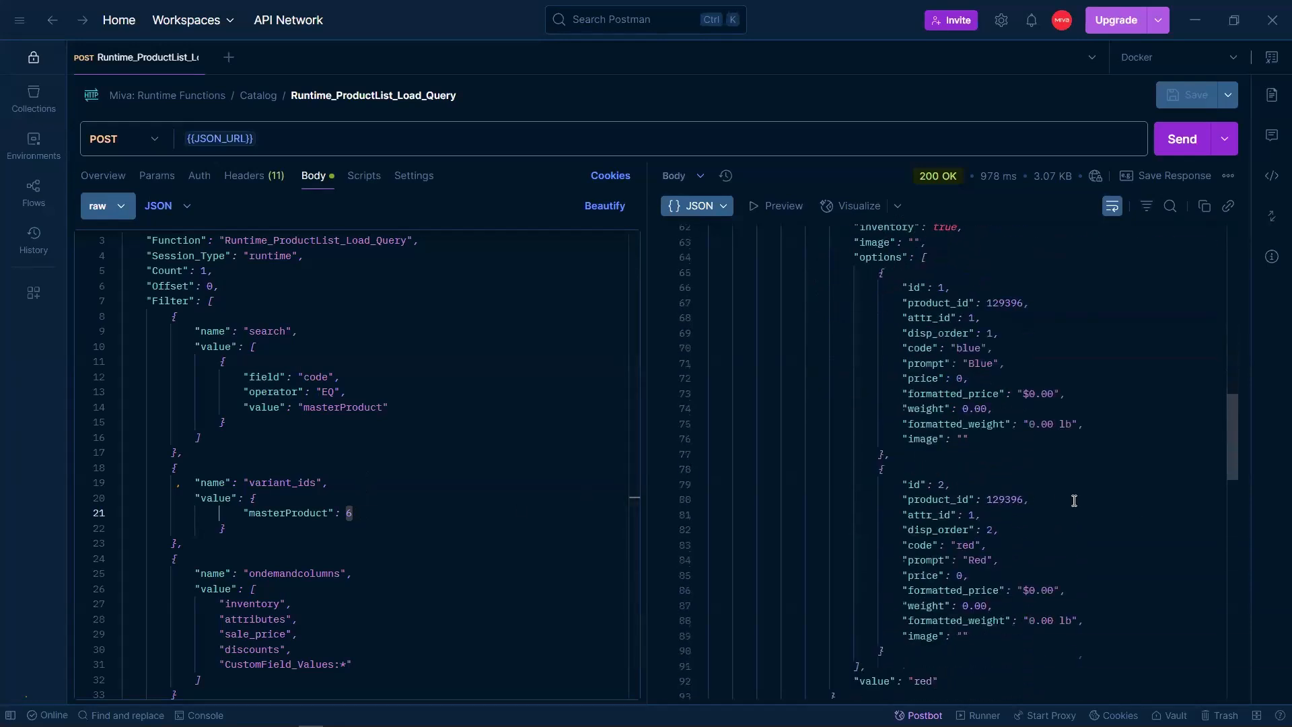
{"action": "triple_click", "coordinate": [870, 545]}
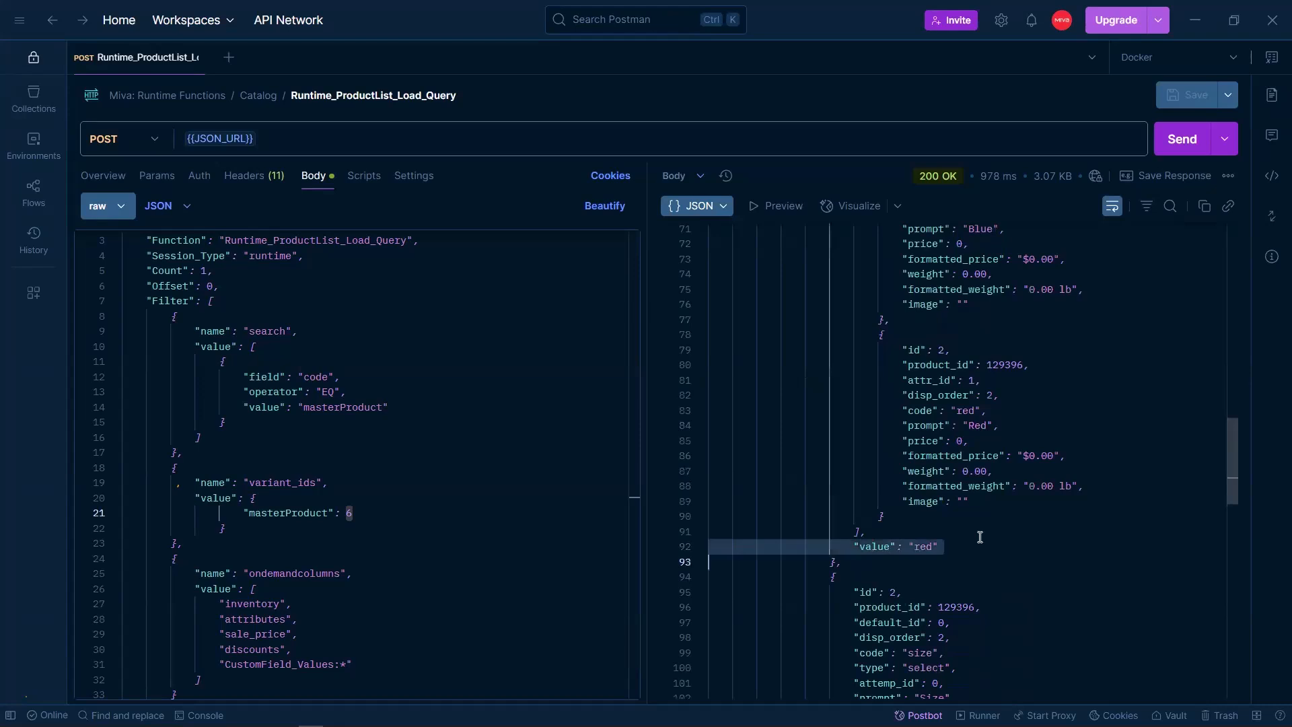
{"action": "scroll", "coordinate": [979, 536], "scroll_direction": "down", "scroll_amount": 3}
{"action": "scroll", "coordinate": [980, 536], "scroll_direction": "down", "scroll_amount": 14}
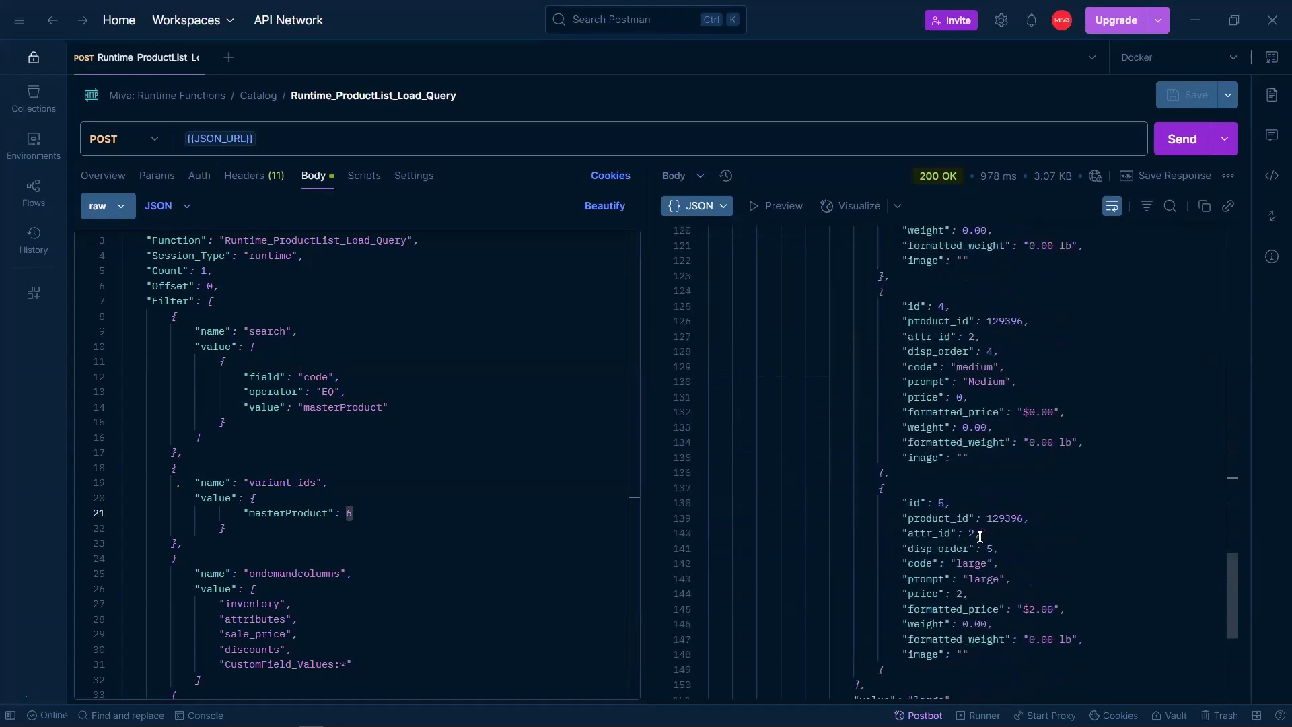
{"action": "triple_click", "coordinate": [903, 632]}
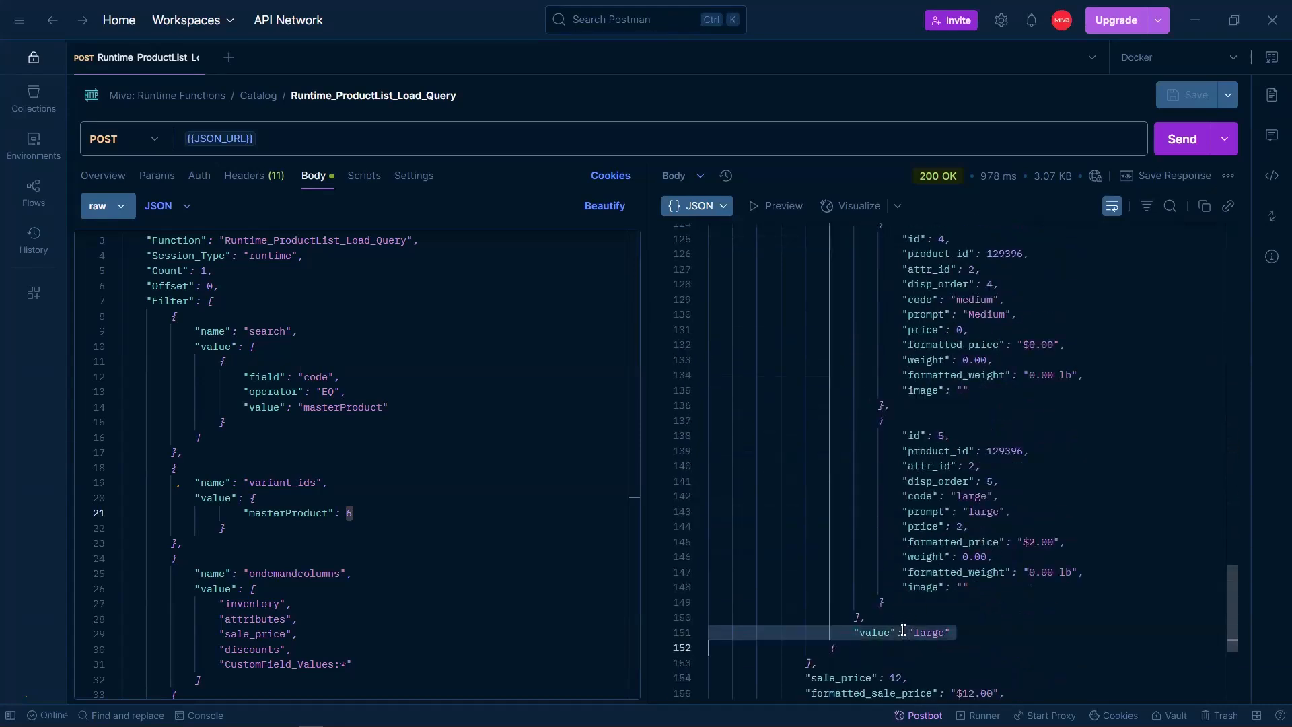
{"action": "scroll", "coordinate": [903, 630], "scroll_direction": "down", "scroll_amount": 6}
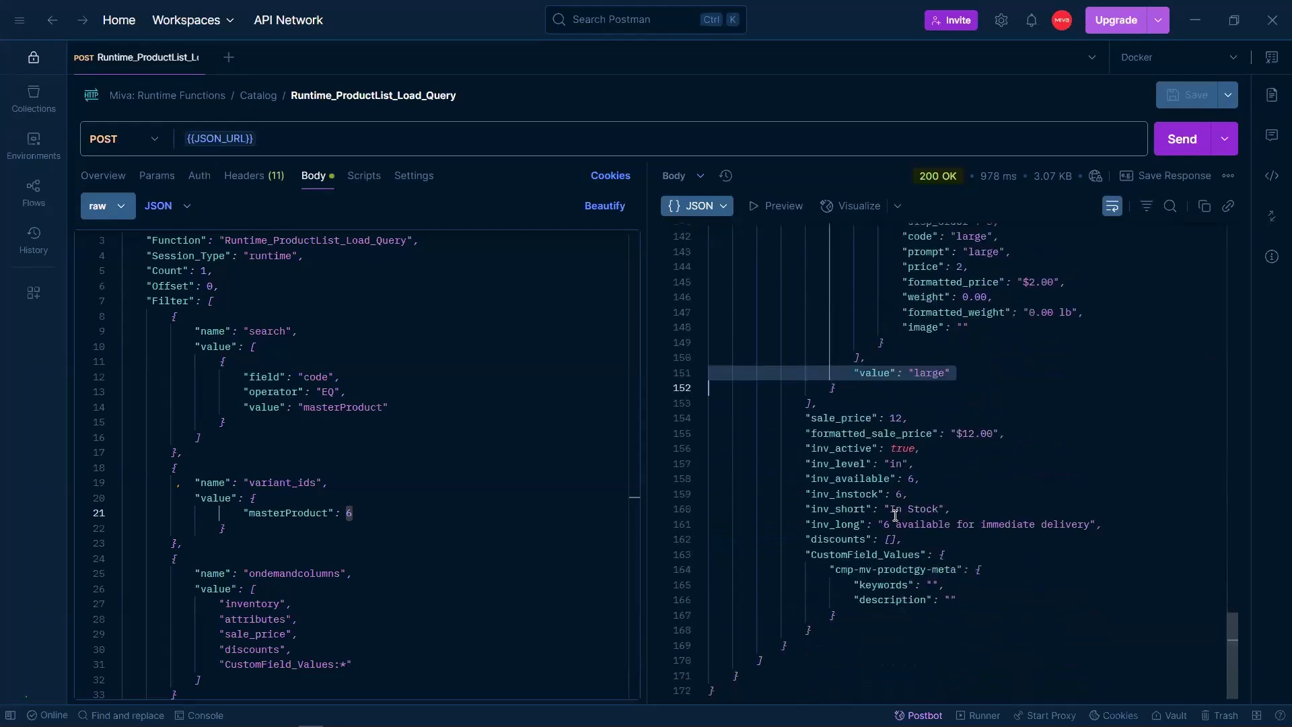
{"action": "left_click", "coordinate": [855, 475]}
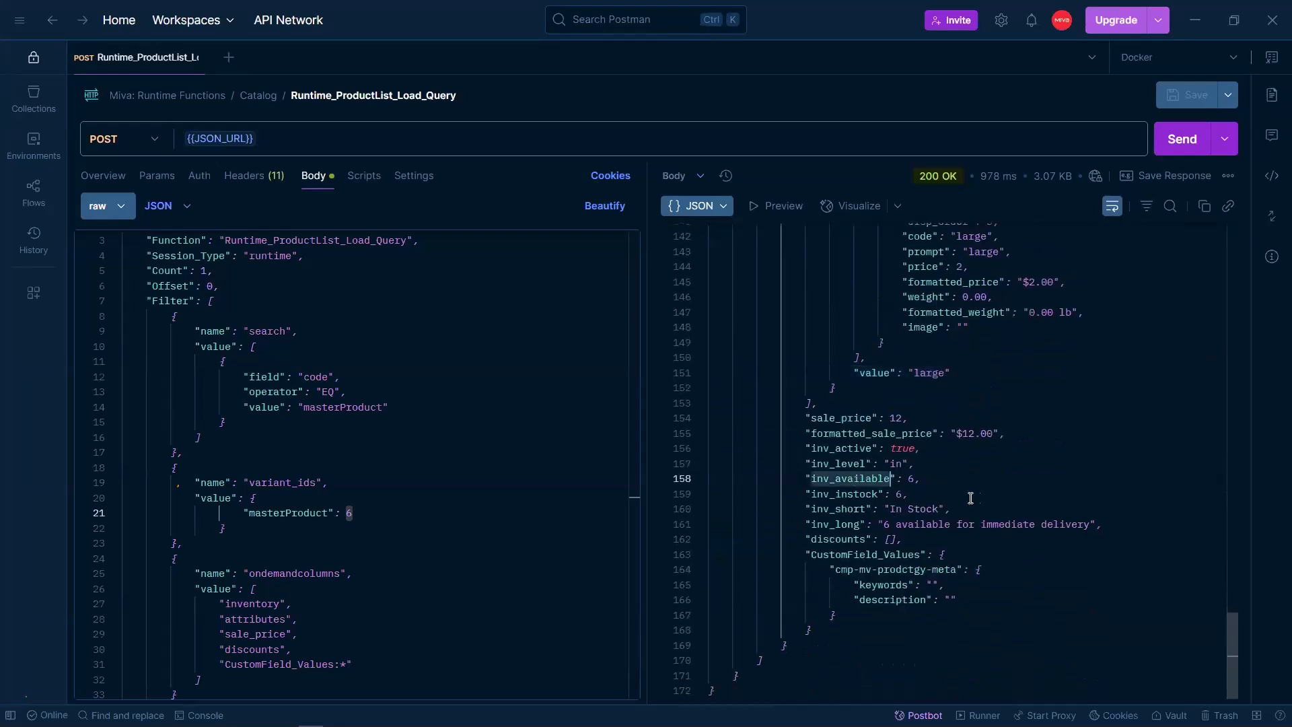
{"action": "left_click", "coordinate": [920, 479]}
{"action": "left_click", "coordinate": [903, 478], "text": "shift"}
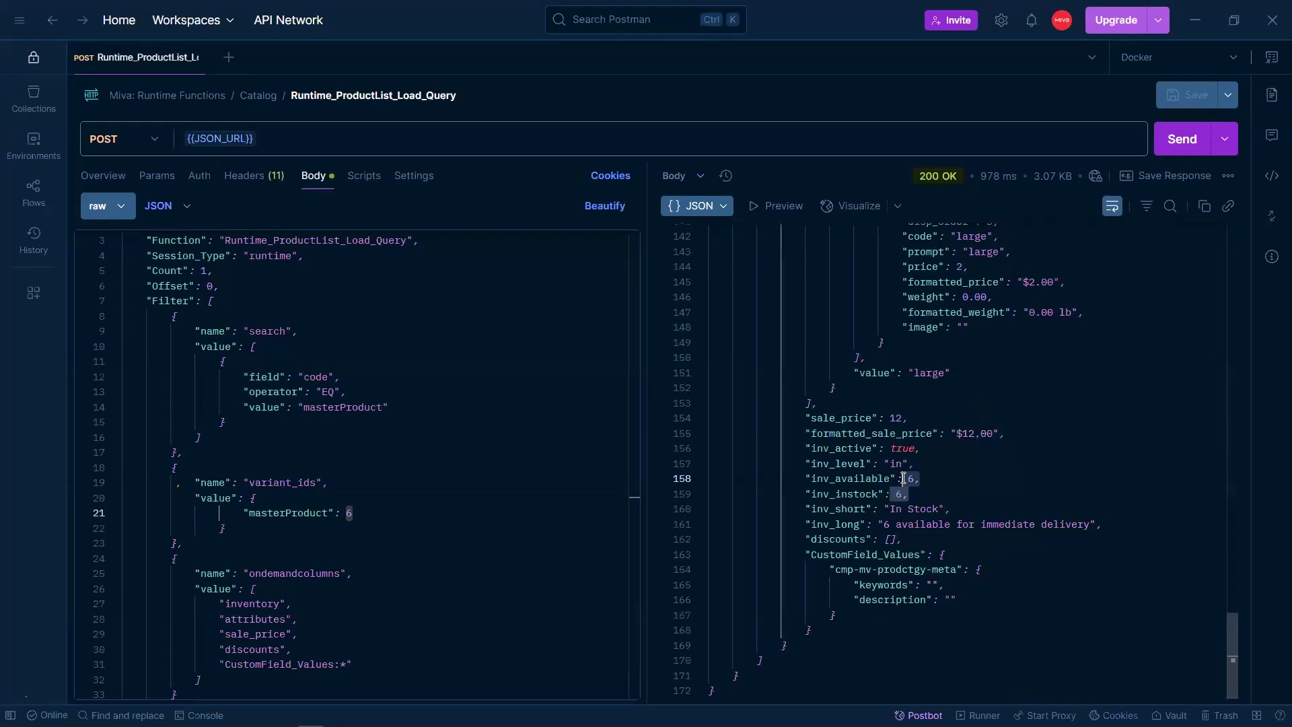
{"action": "left_click", "coordinate": [931, 419]}
{"action": "left_click", "coordinate": [852, 421], "text": "shift"}
{"action": "right_click", "coordinate": [852, 421]}
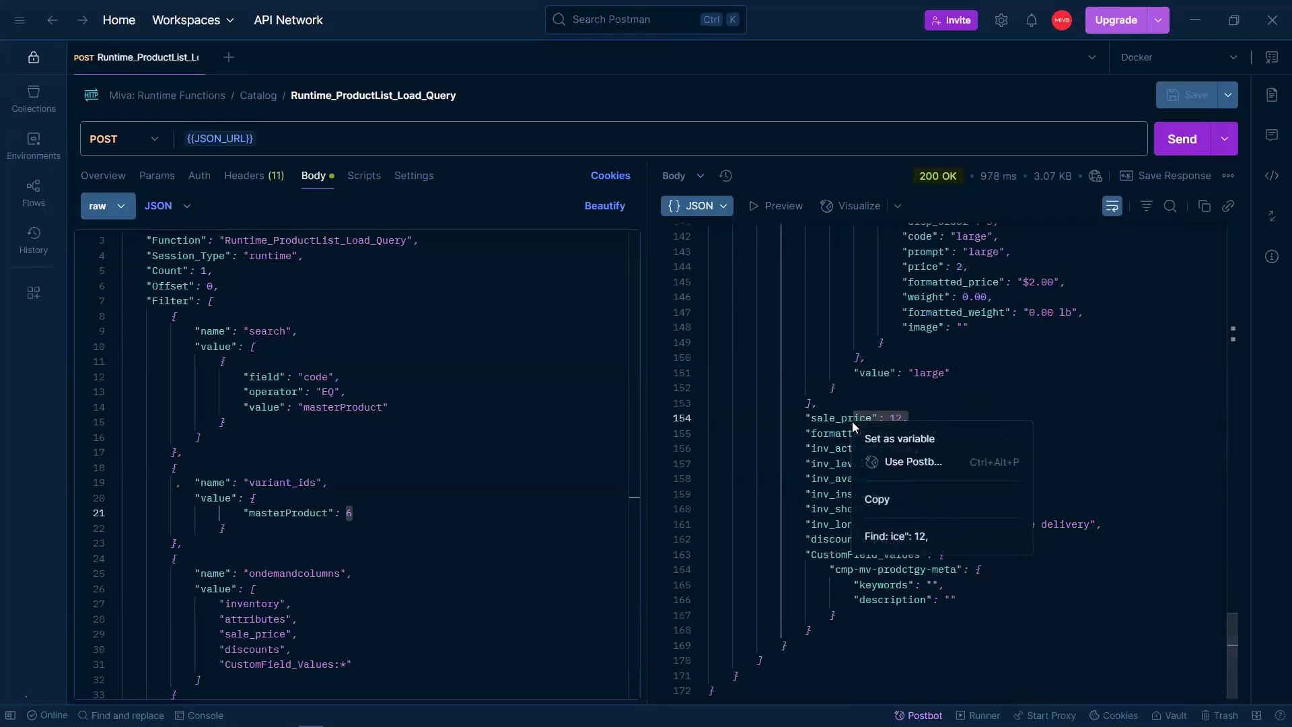
{"action": "left_click", "coordinate": [808, 447]}
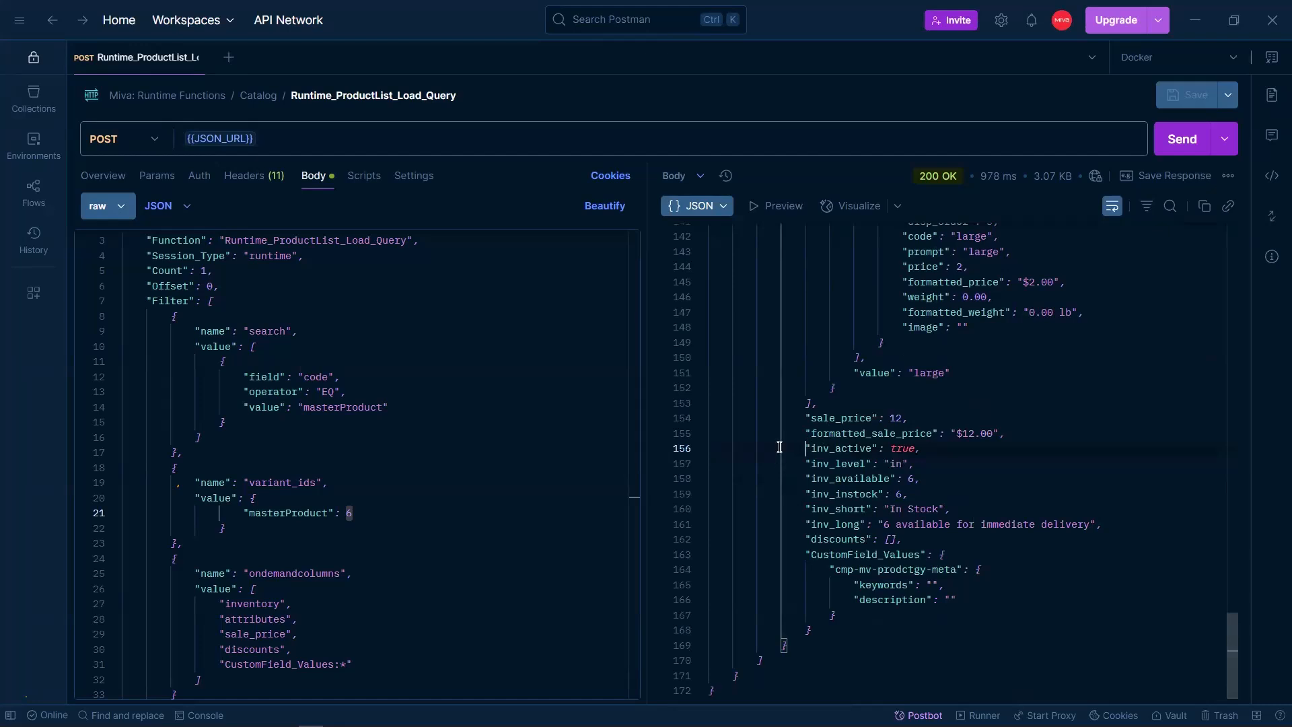